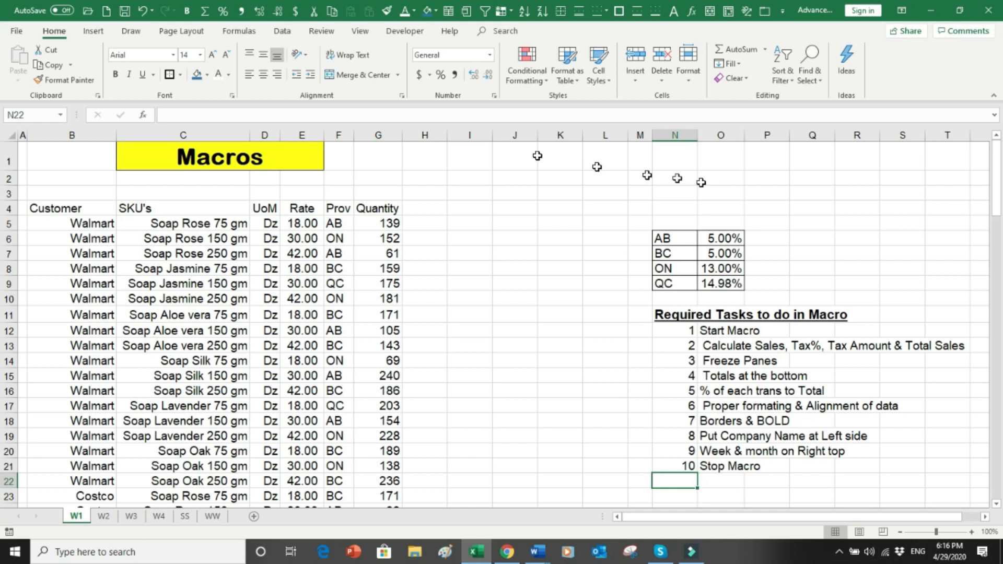
Step: Enable the Developer tab in the ribbon customization options
left_click(18, 34)
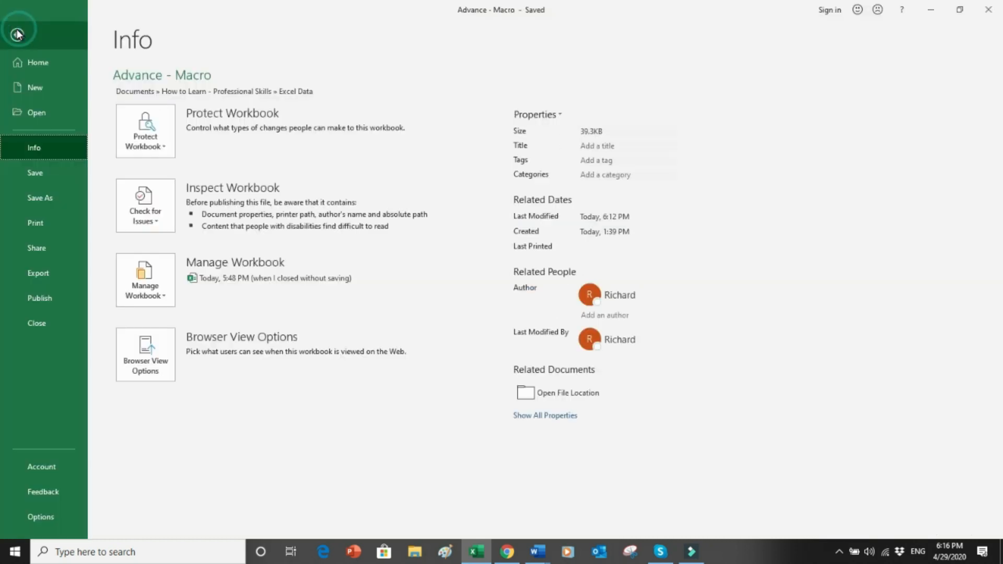
left_click(51, 515)
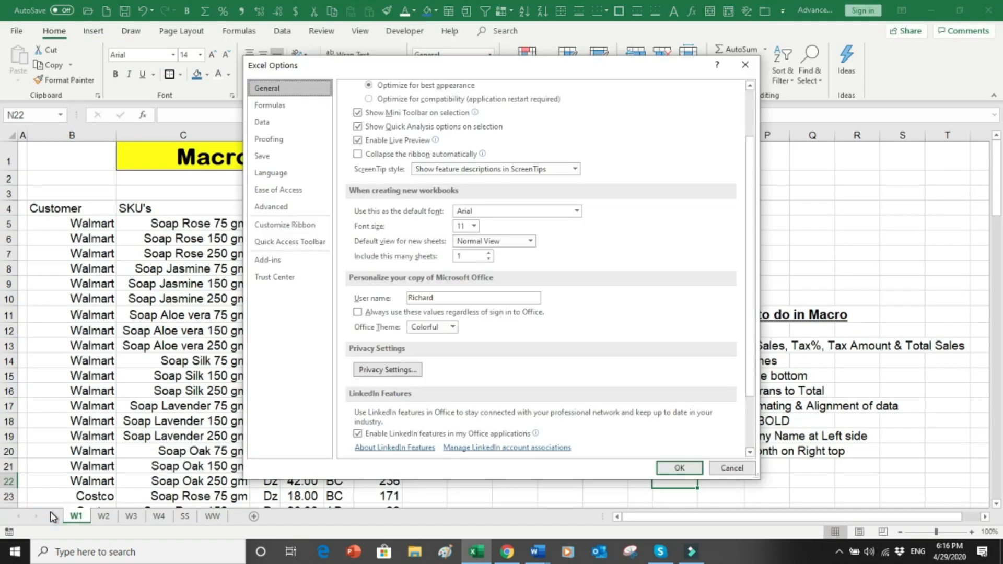
left_click(311, 227)
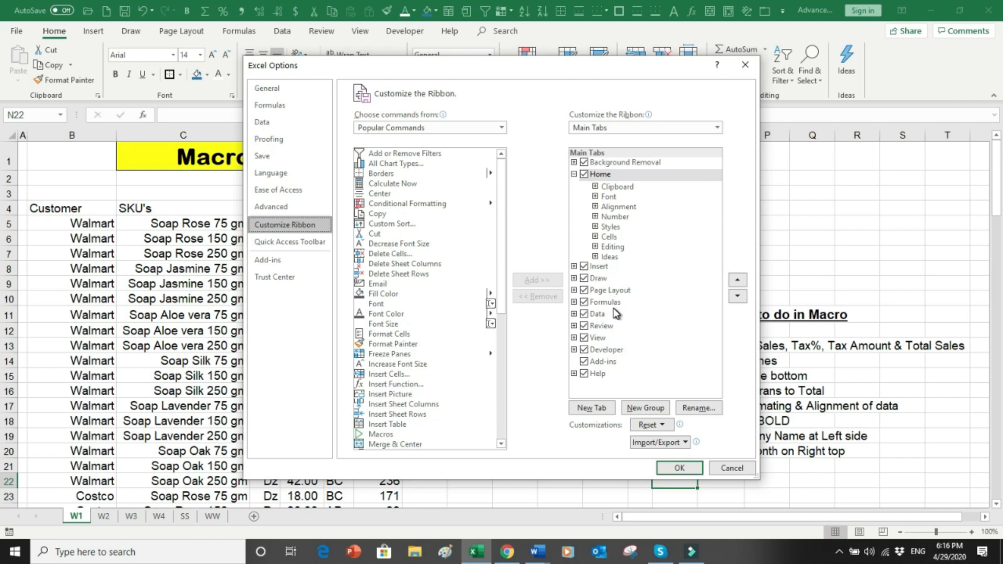
left_click(584, 350)
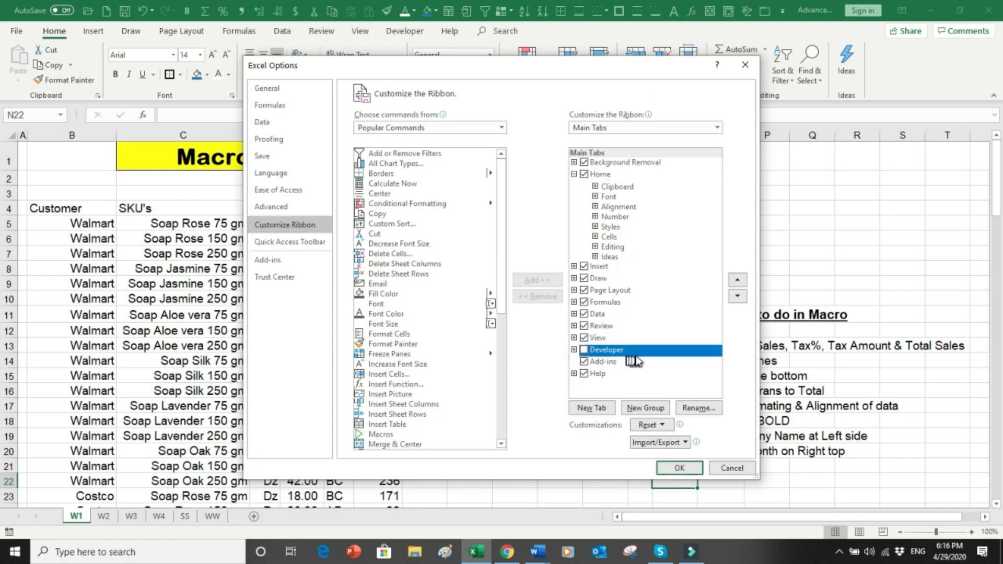
left_click(585, 349)
left_click(674, 468)
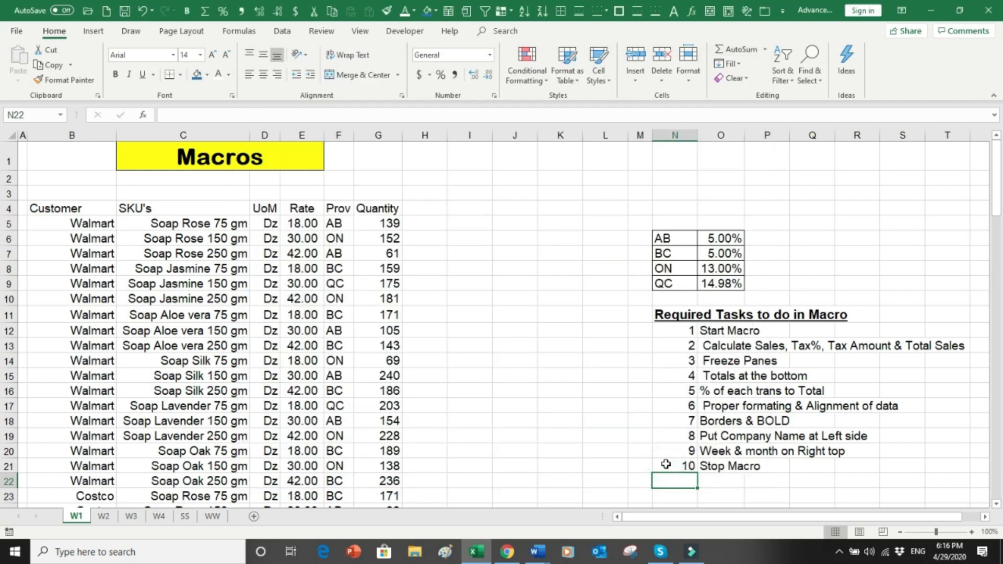
Step: Check the macro security settings for enabling all macros and trusting access to the VBA project object model
left_click(404, 32)
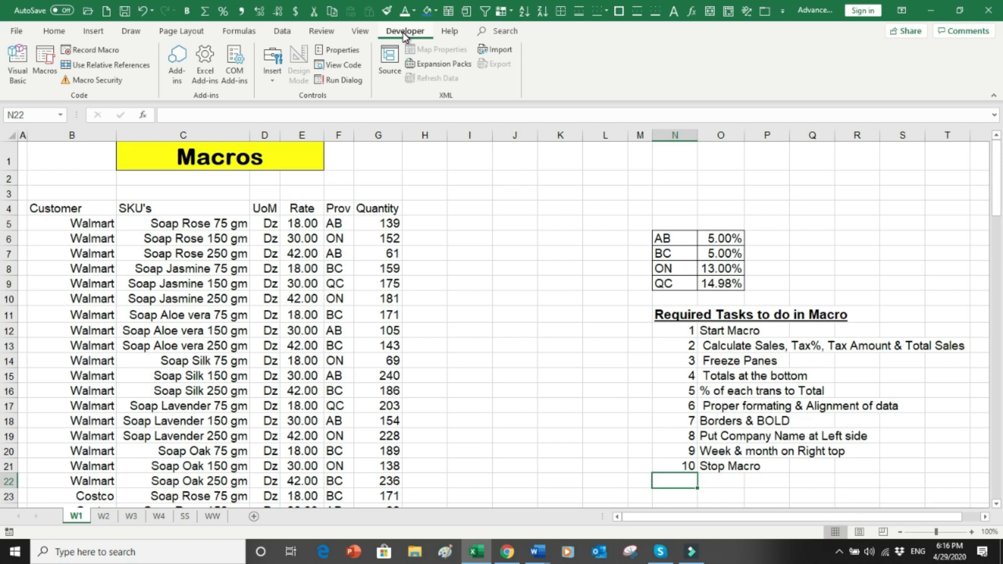
left_click(96, 81)
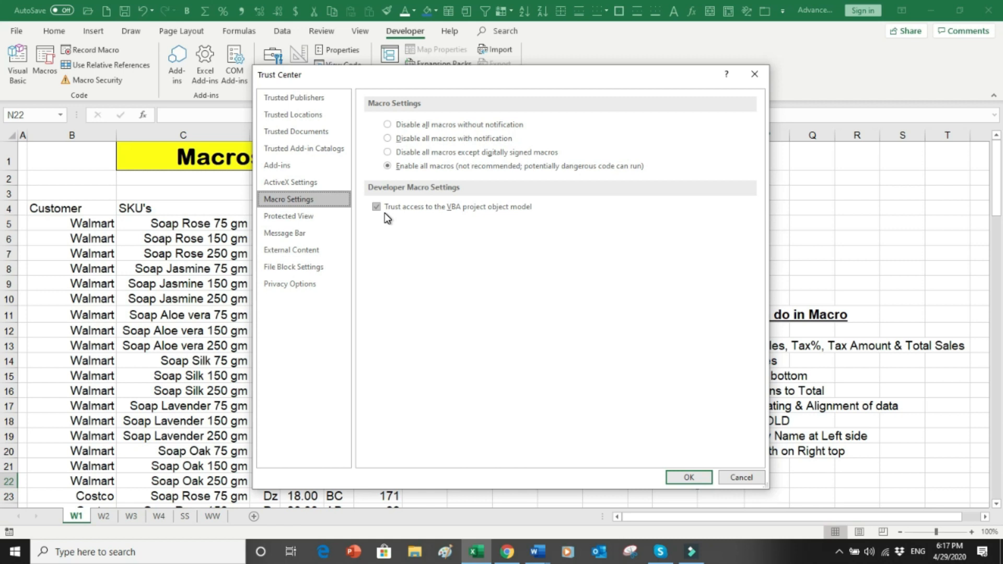
left_click(685, 477)
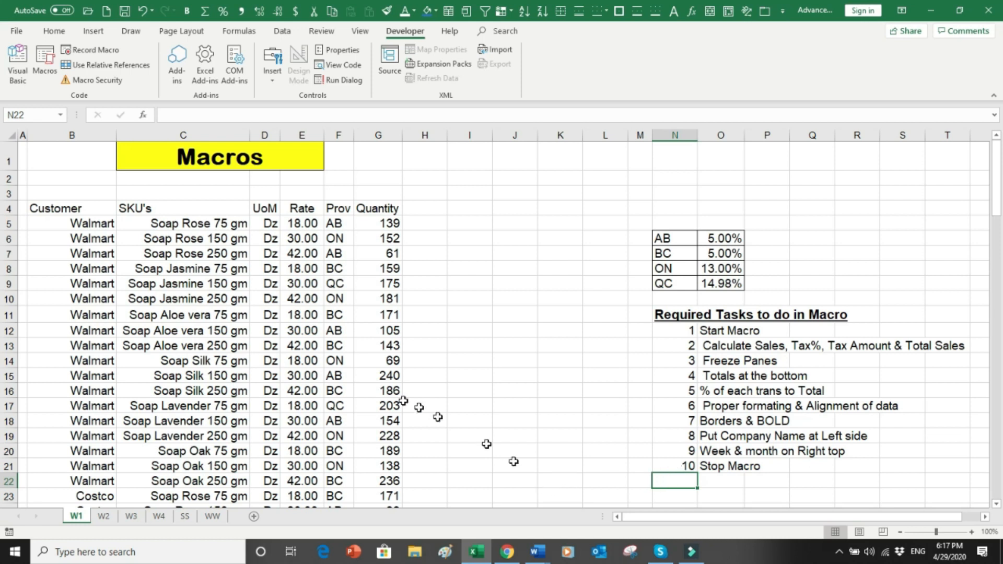
left_click(87, 168)
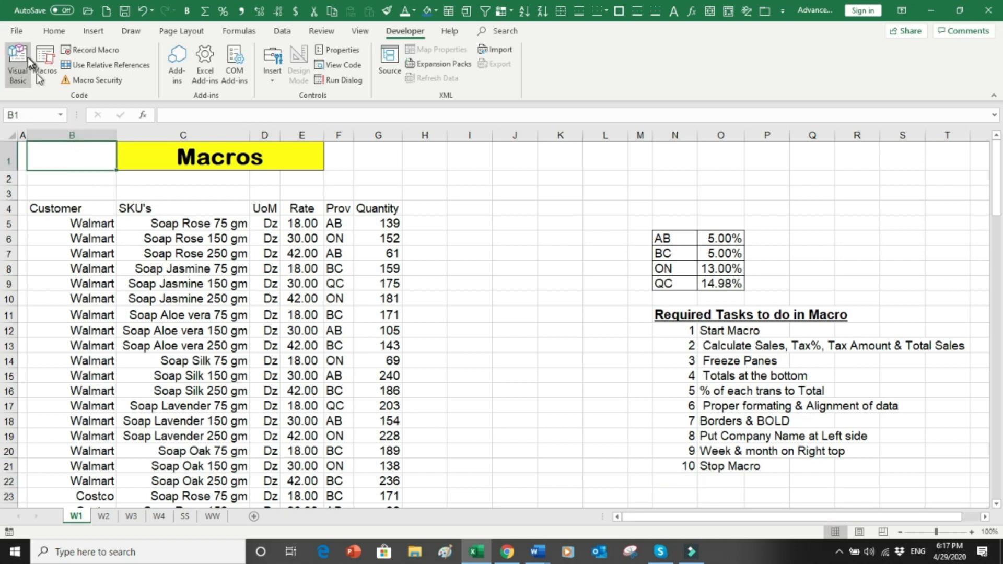
left_click(17, 33)
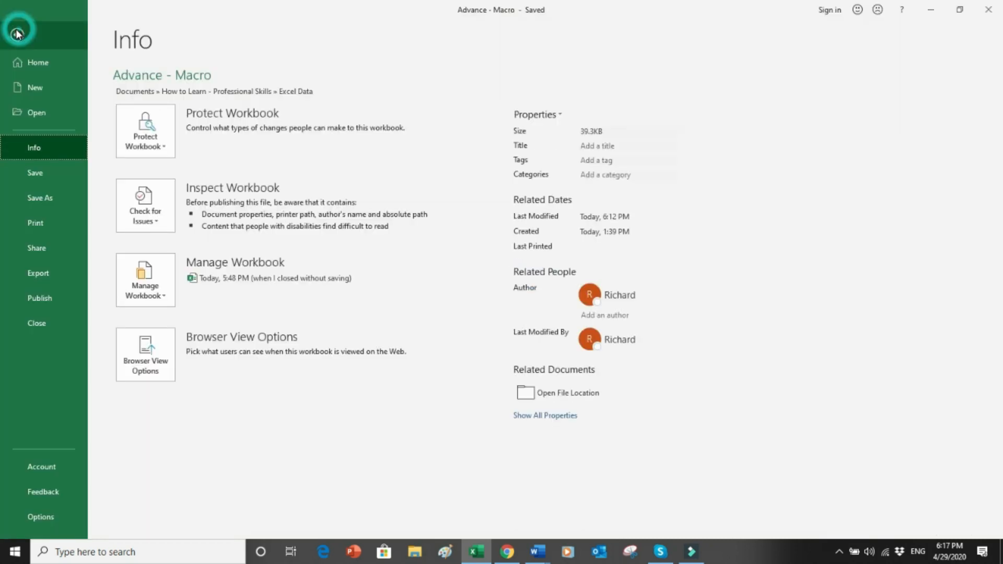
left_click(73, 207)
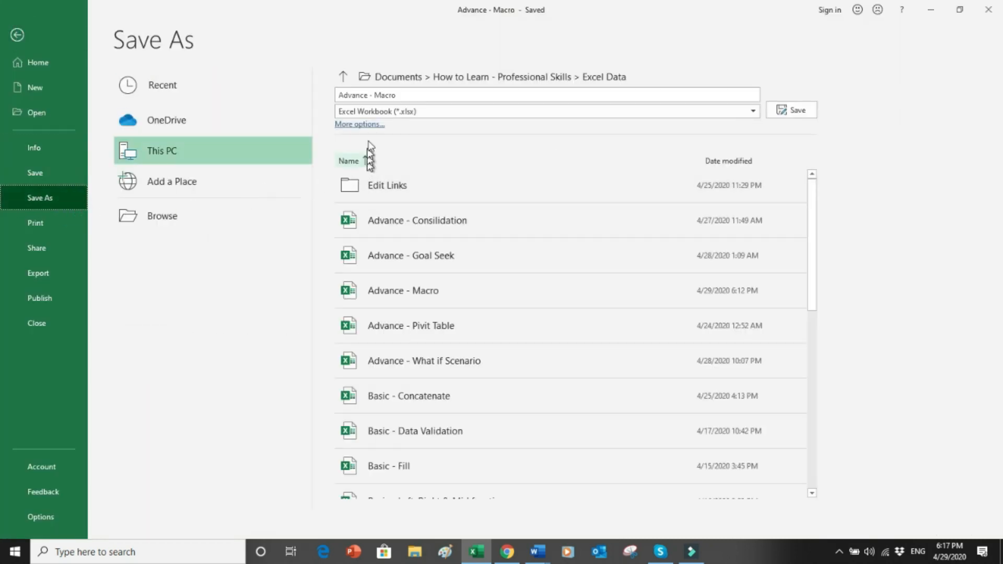
left_click(387, 111)
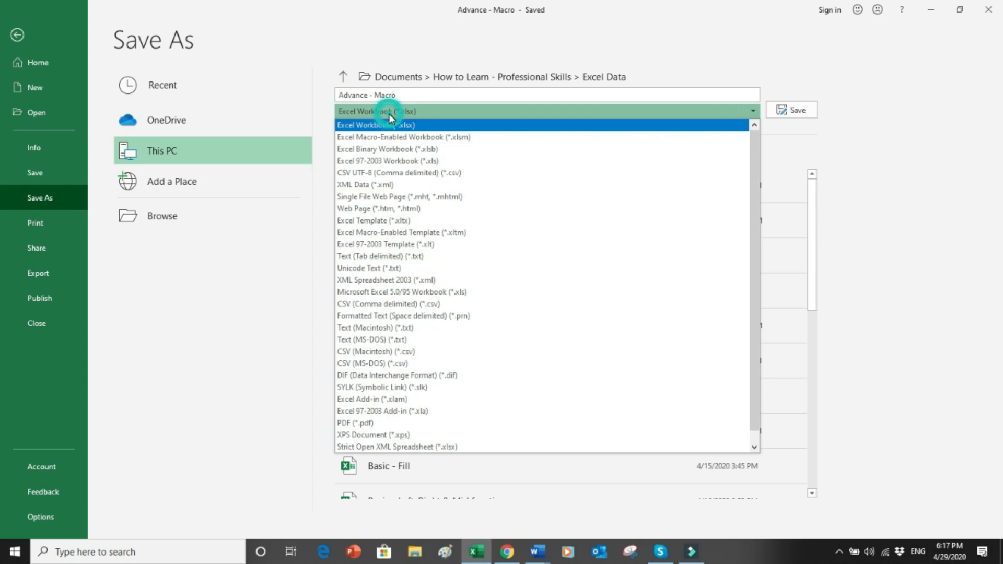
left_click(481, 138)
key("Escape")
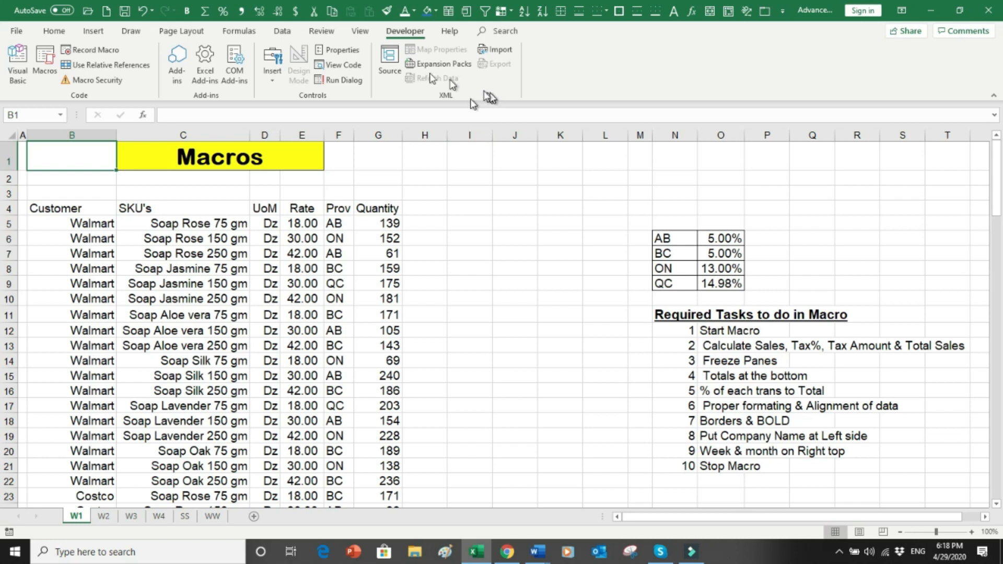
left_click(361, 32)
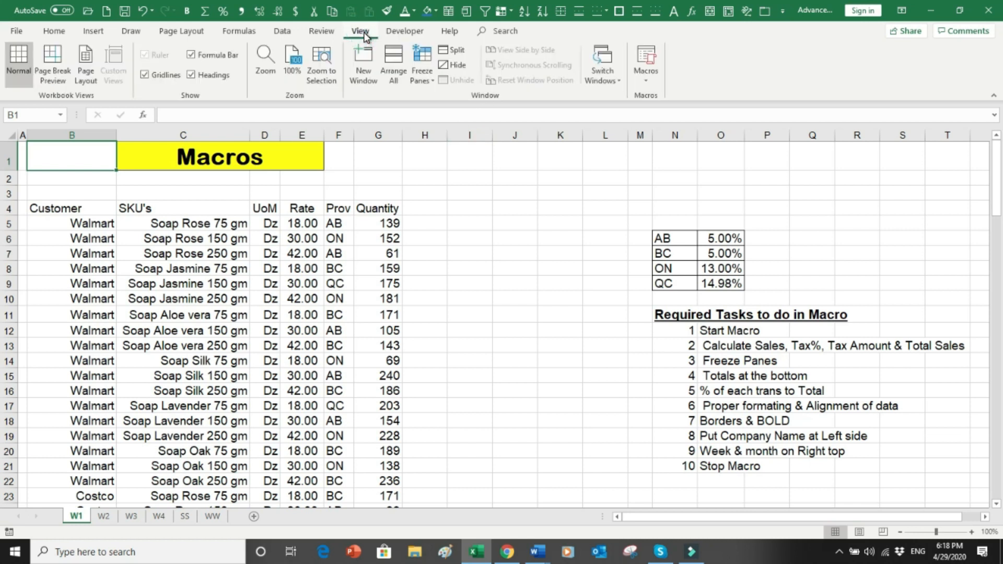
left_click(646, 78)
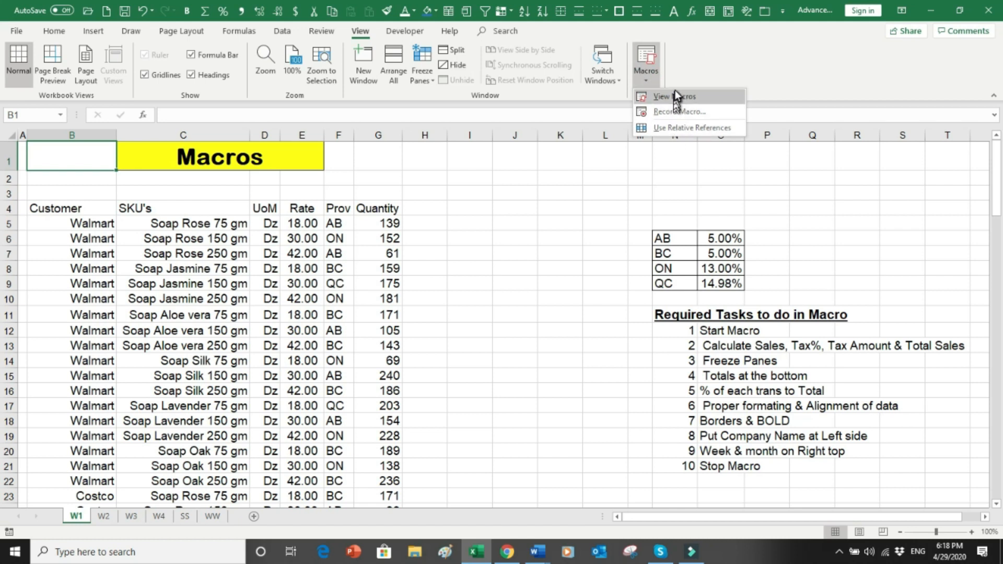
left_click(565, 180)
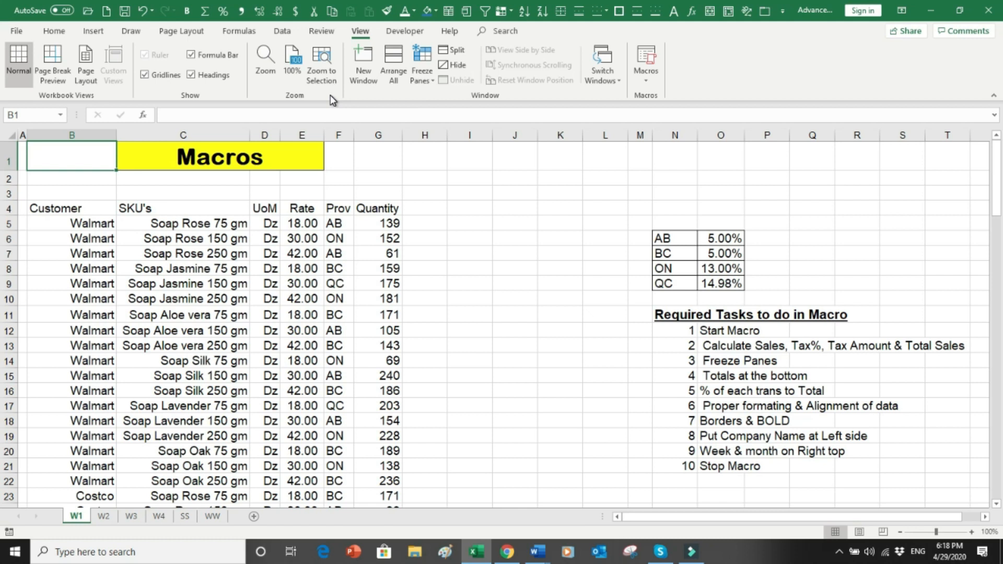
left_click(405, 32)
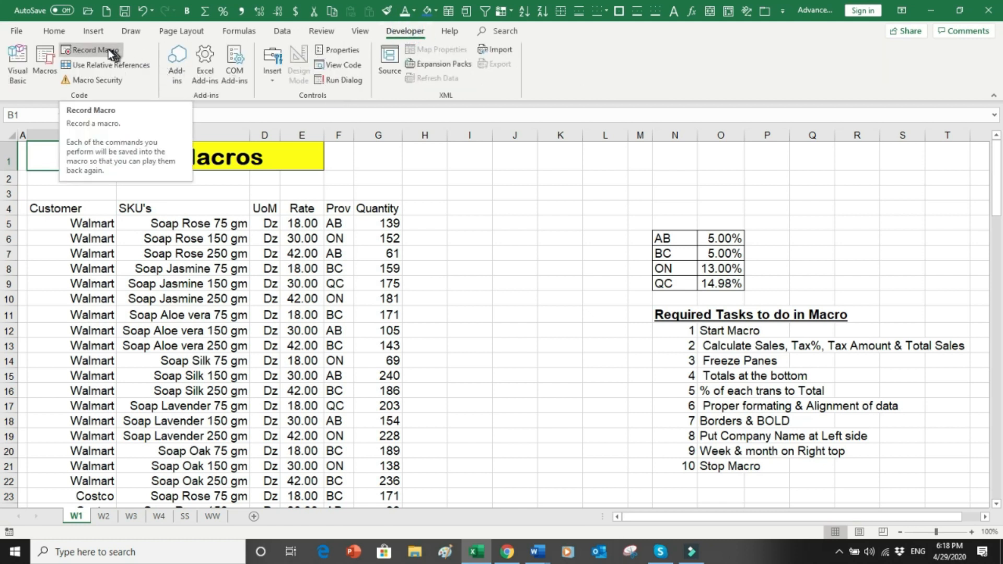
left_click(524, 250)
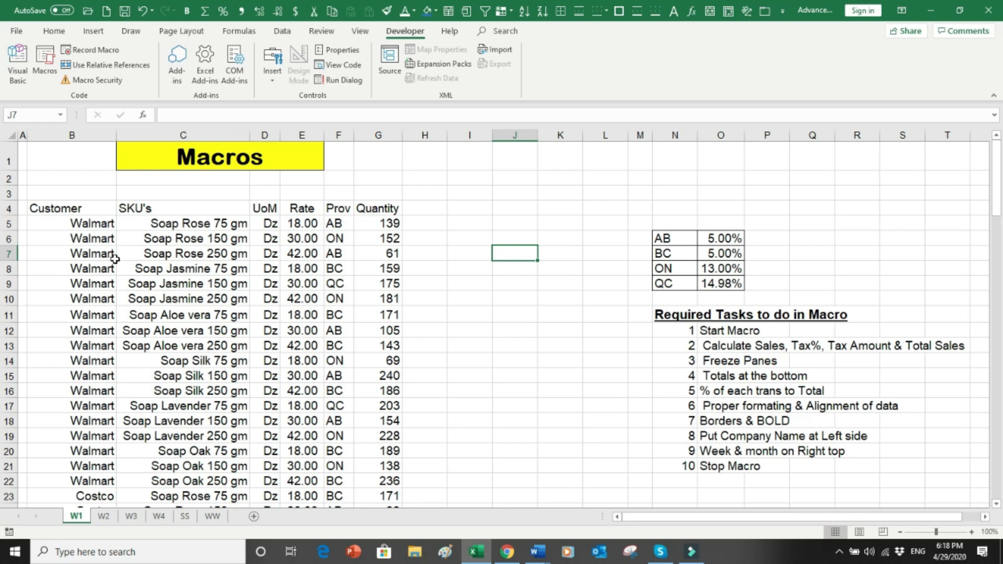
Step: Examine the sales records on sheet W1 down to the last row and return to the title
left_click(71, 238)
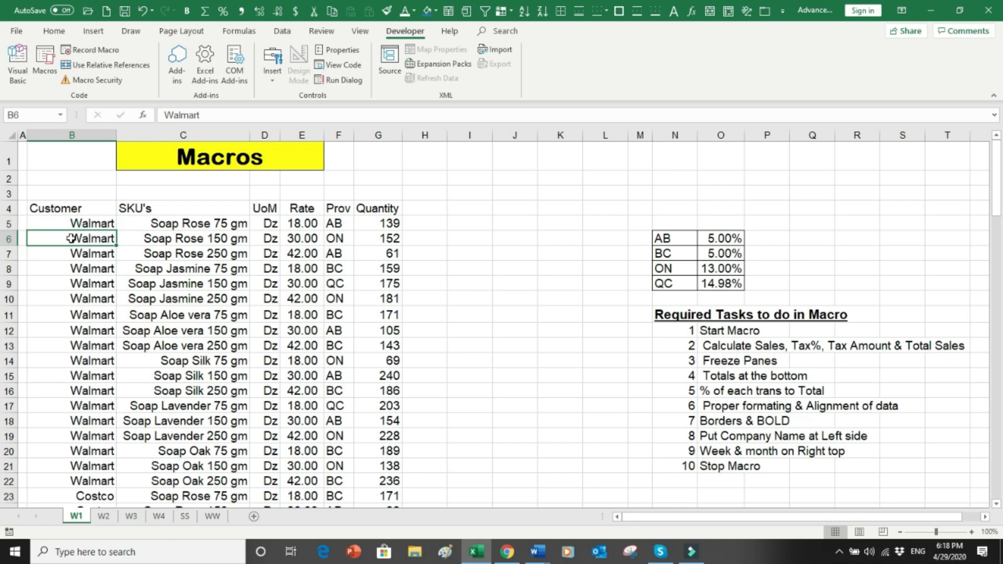
key("Page_Down")
key("Page_Down")
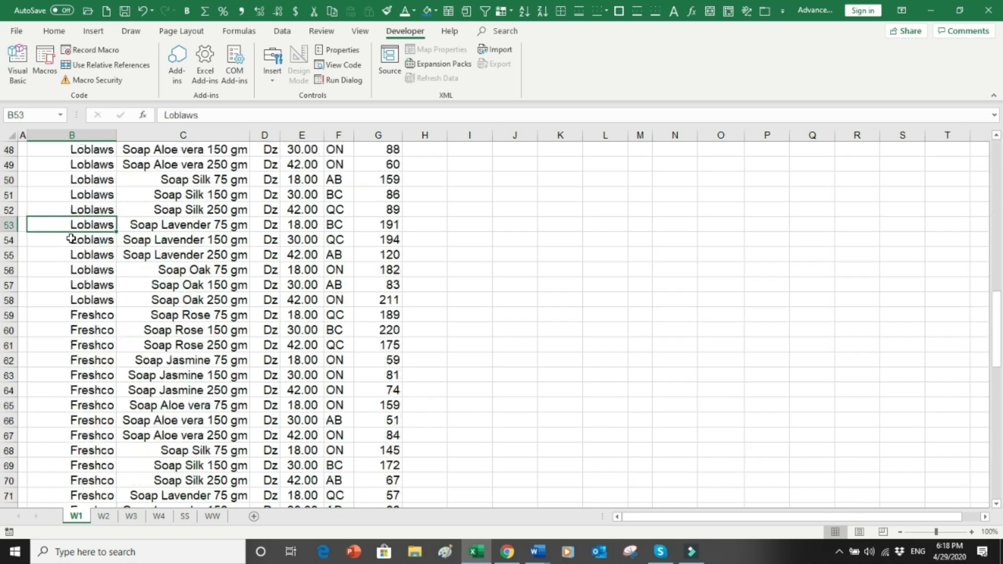
key("Page_Down")
key("Page_Down")
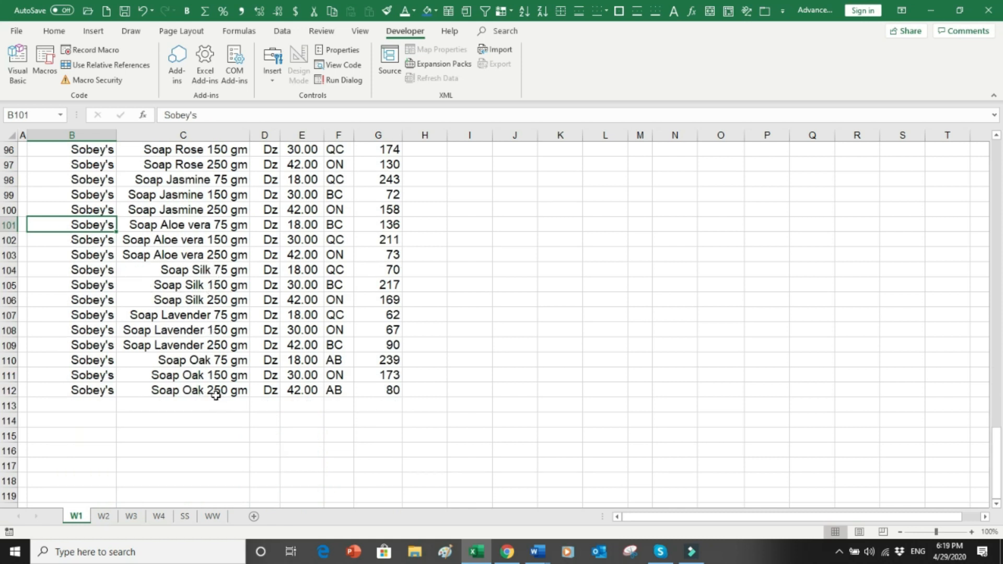
left_click(178, 387)
key("ctrl+Up")
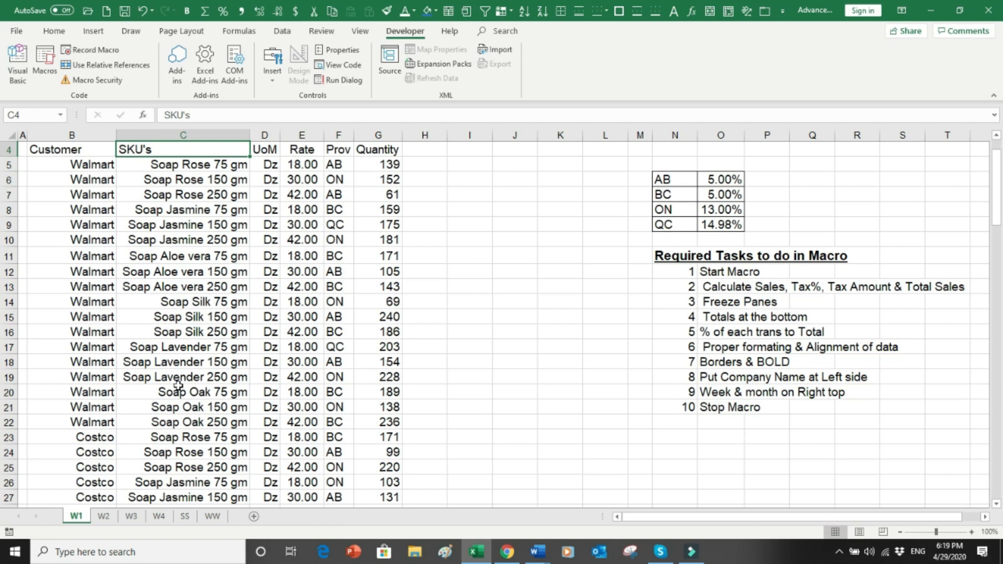
key("ctrl+Up")
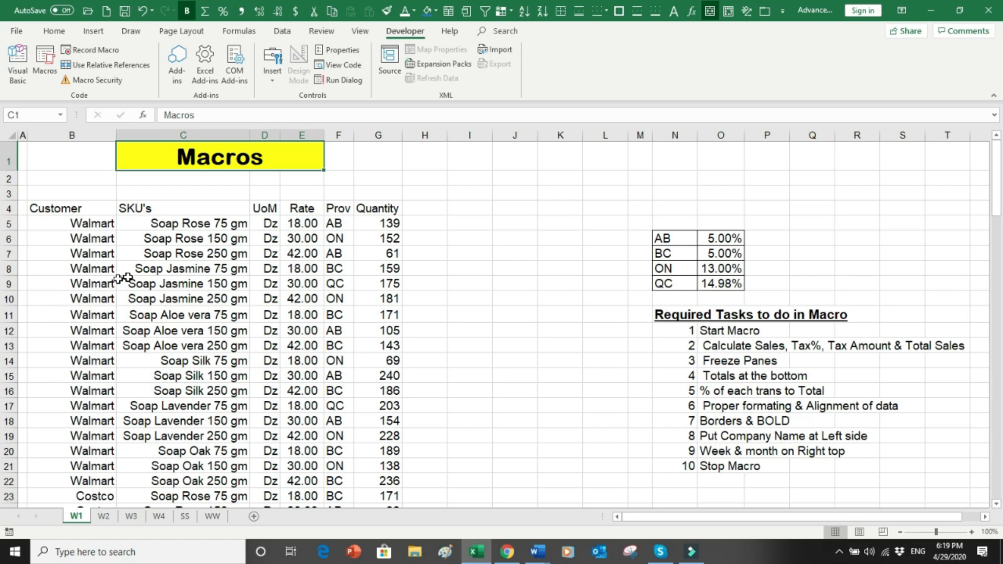
Step: Review the Customer, SKU's, UoM, Rate, Prov and Quantity columns and the empty columns beside them
left_click_drag(86, 224, 84, 361)
left_click_drag(181, 229, 177, 347)
left_click_drag(265, 203, 264, 338)
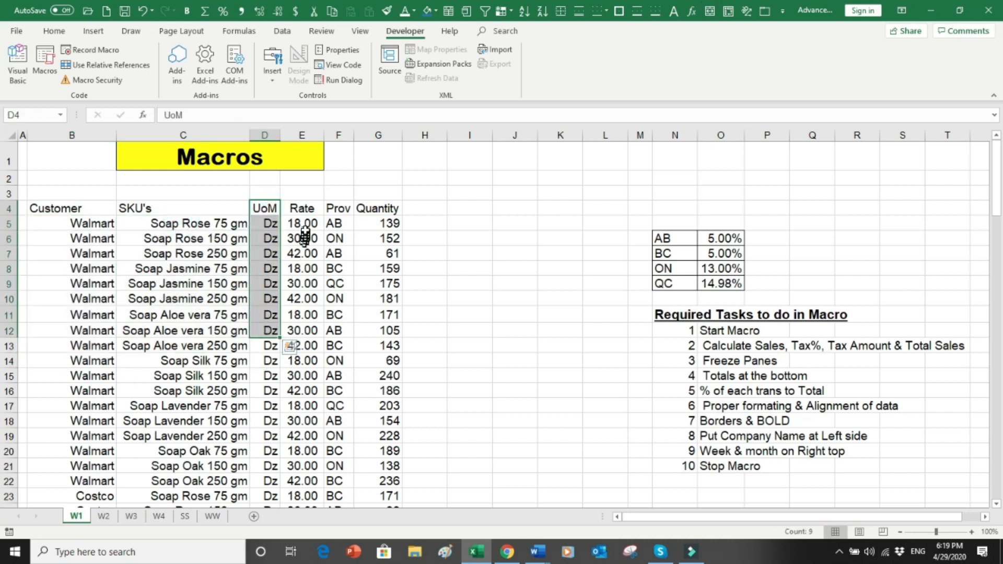
left_click_drag(302, 208, 304, 287)
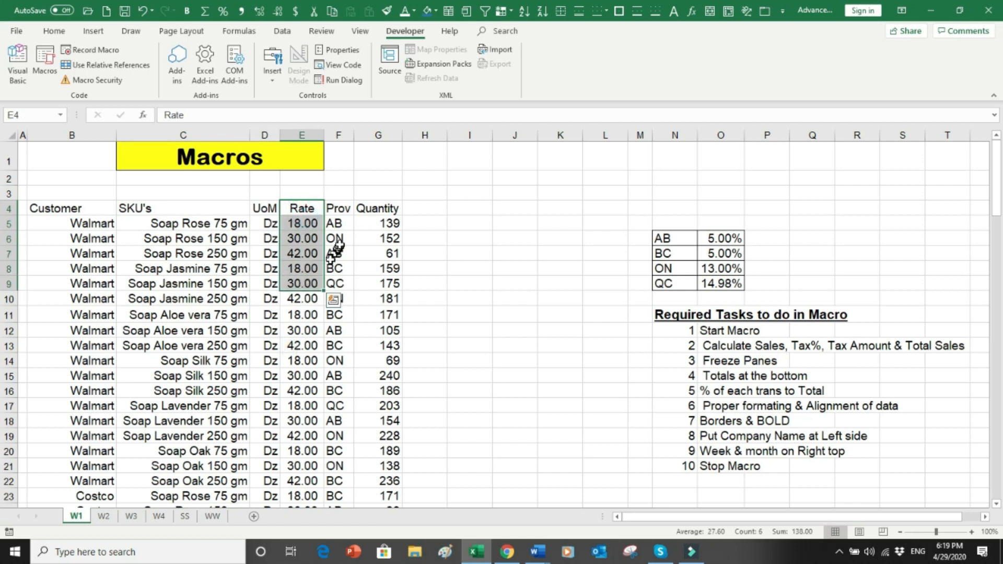
left_click_drag(338, 208, 338, 397)
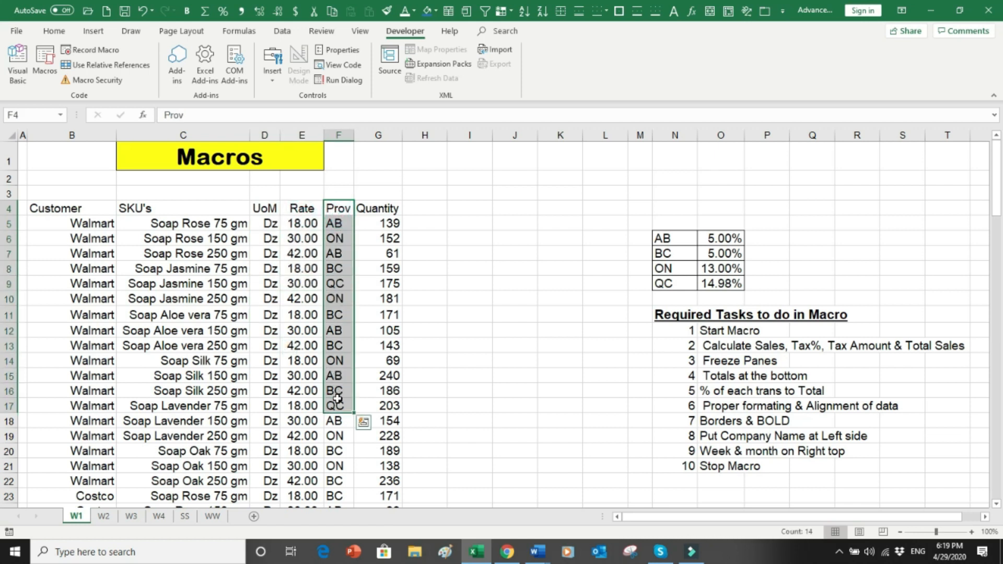
left_click_drag(378, 208, 378, 365)
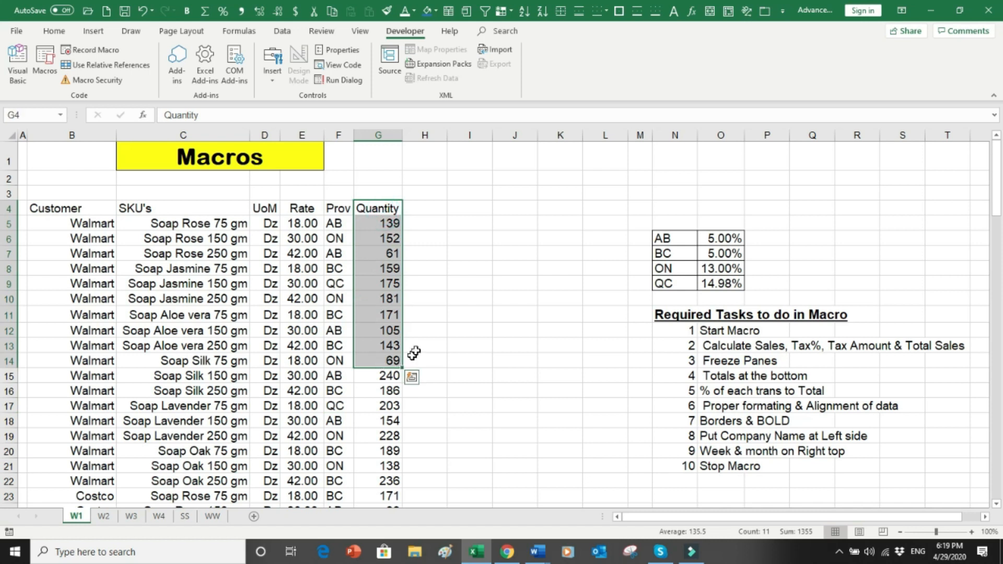
left_click(430, 213)
left_click_drag(430, 213, 518, 310)
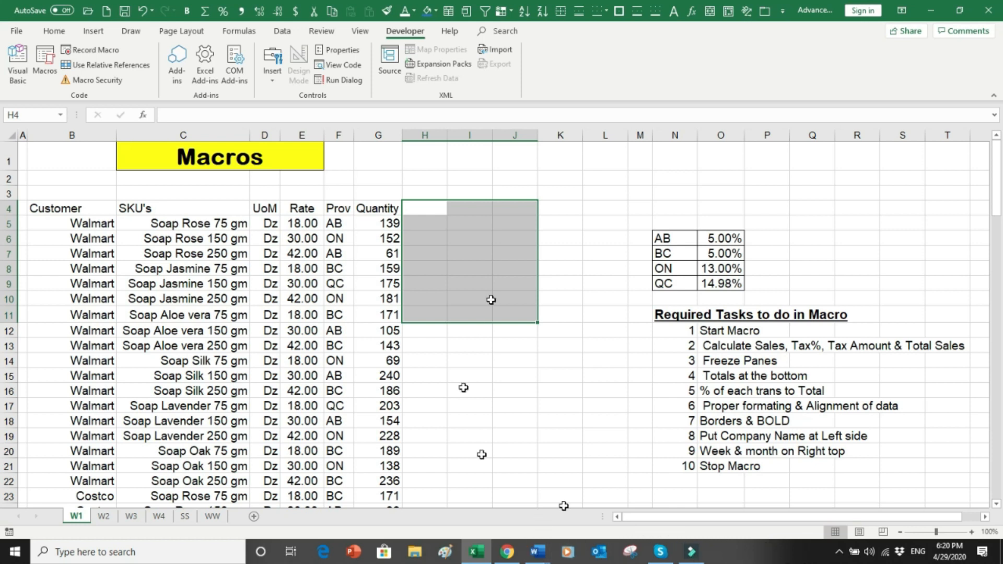
left_click(426, 220)
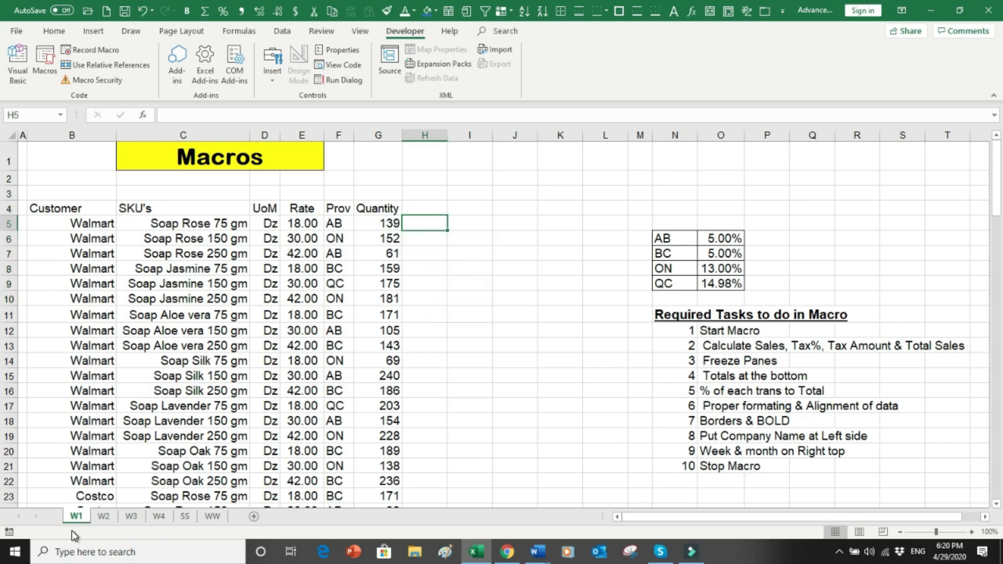
Step: Start a new macro recording from cell A1, naming it Format1 with the shortcut Ctrl+f
left_click(23, 155)
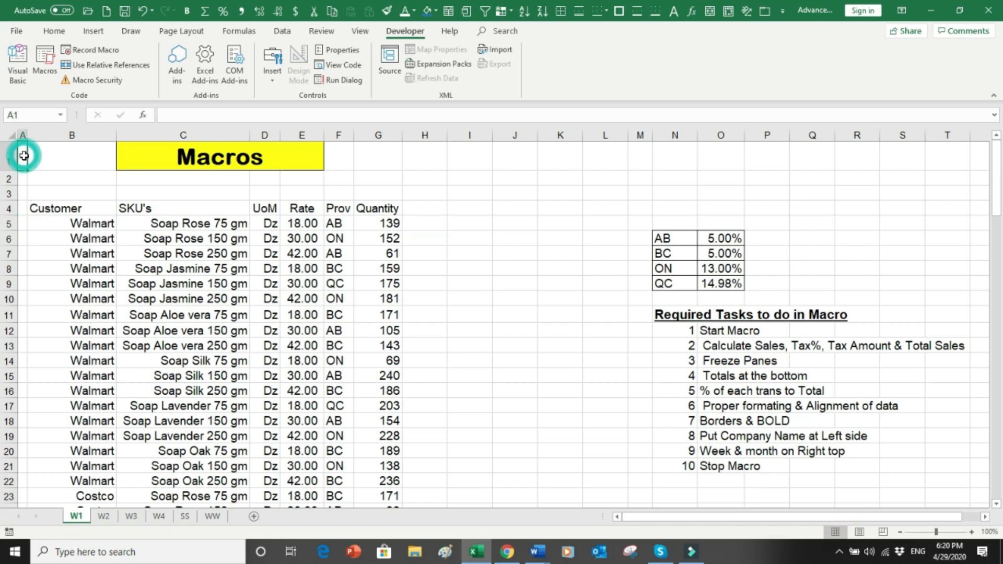
left_click(11, 533)
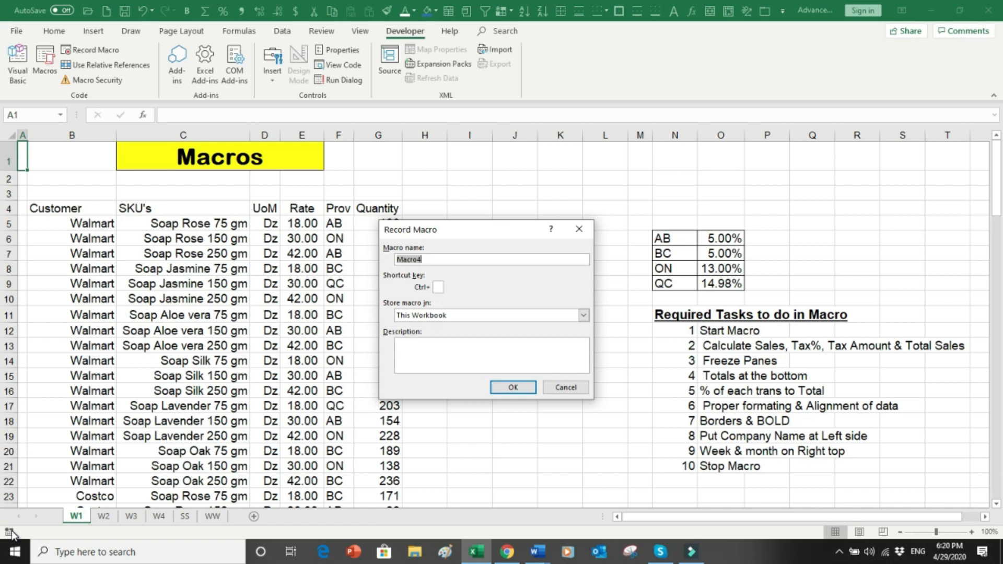
type("Format")
type("1")
type("f")
Step: Describe the macro as "Basic formating of downloaded data", keep it stored in This Workbook and begin recording
left_click(421, 352)
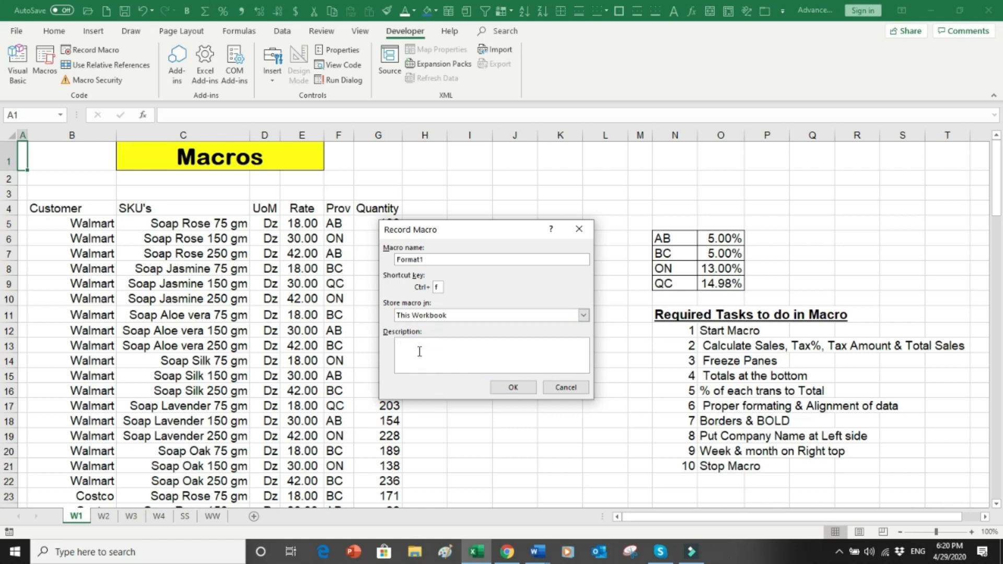
type("Basic formating of downloaded data")
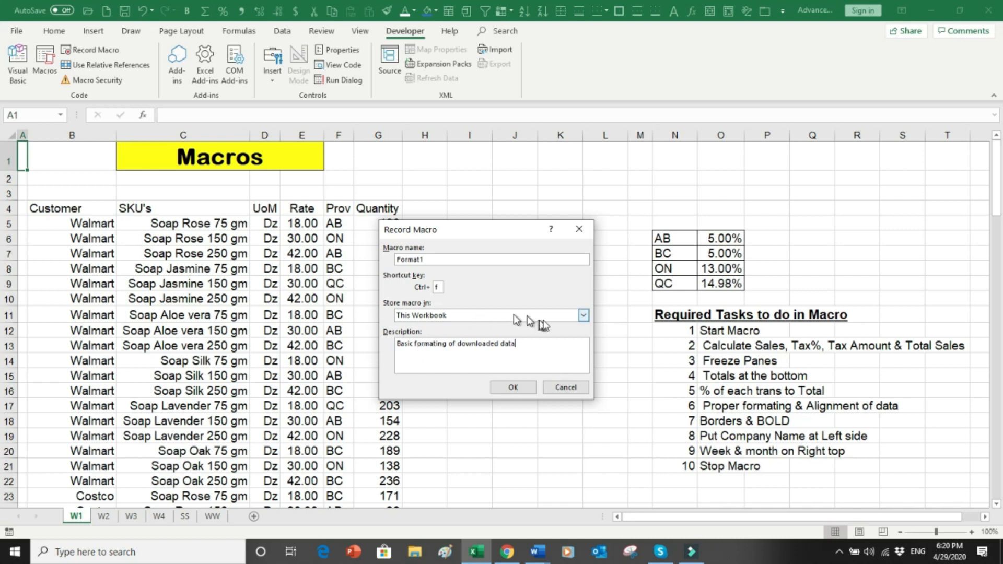
left_click(582, 316)
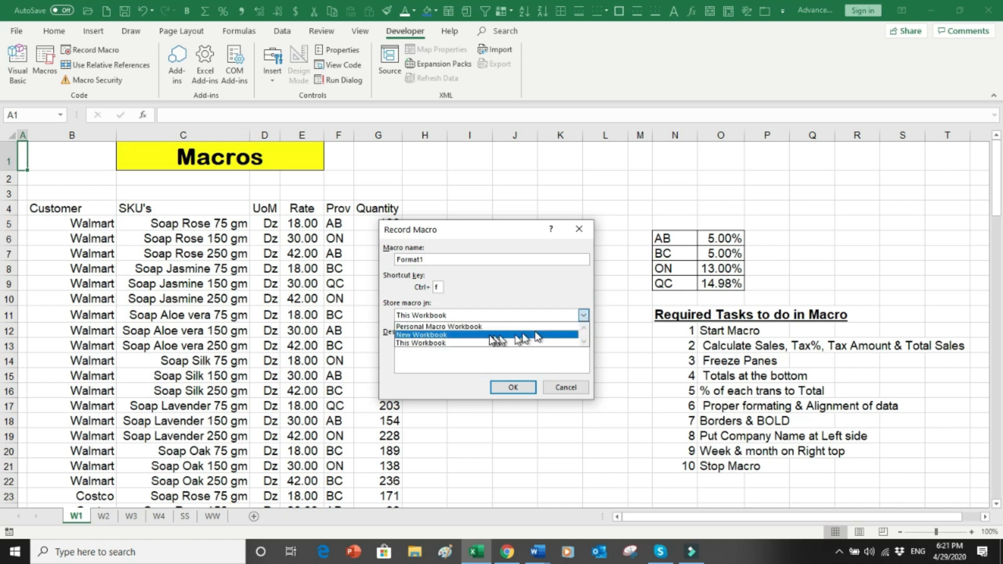
left_click(445, 344)
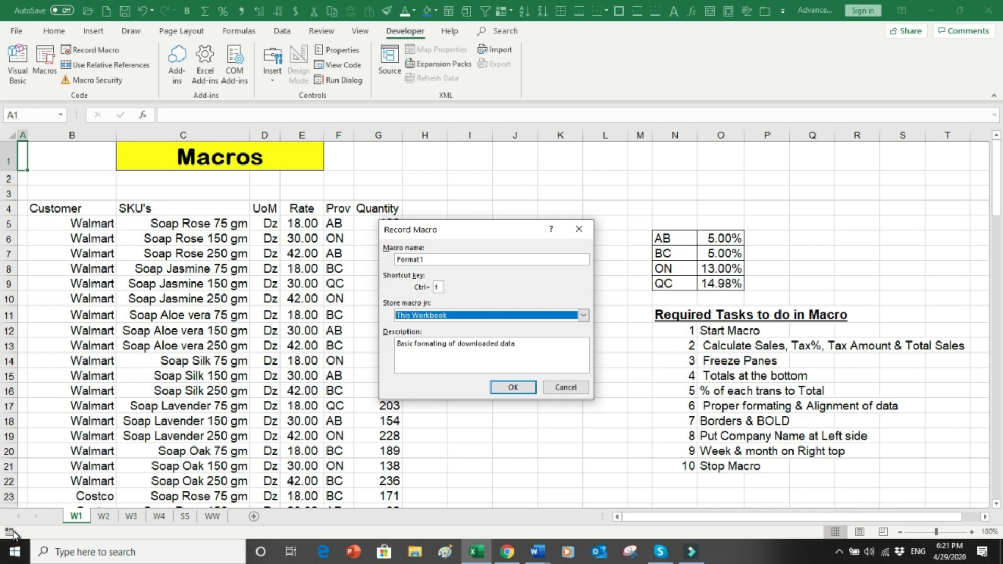
left_click(513, 387)
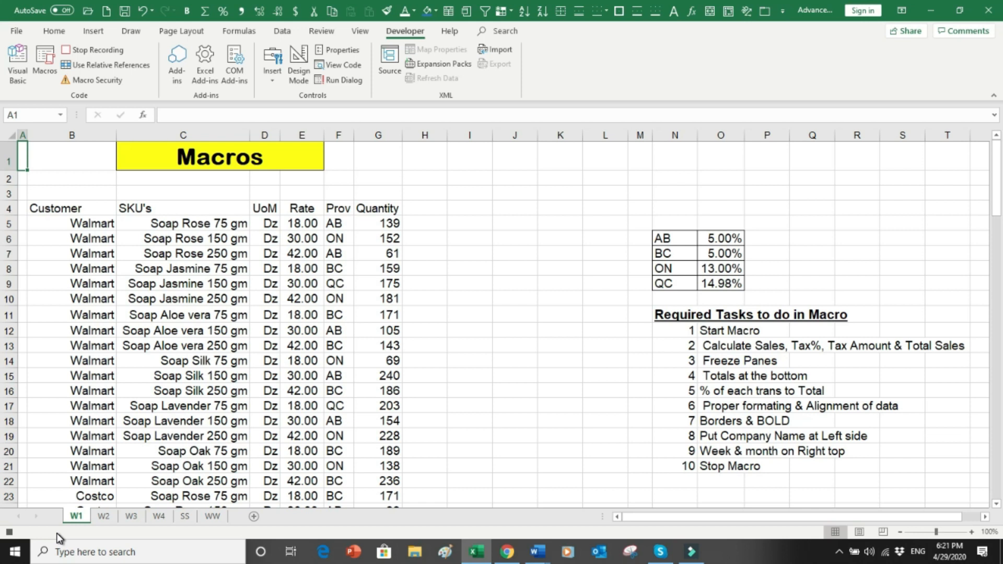
Step: Enter the header Sales in H4, calculate =G5*E5 in H5 and fill the formula down to the last record
left_click(415, 209)
type("Sales")
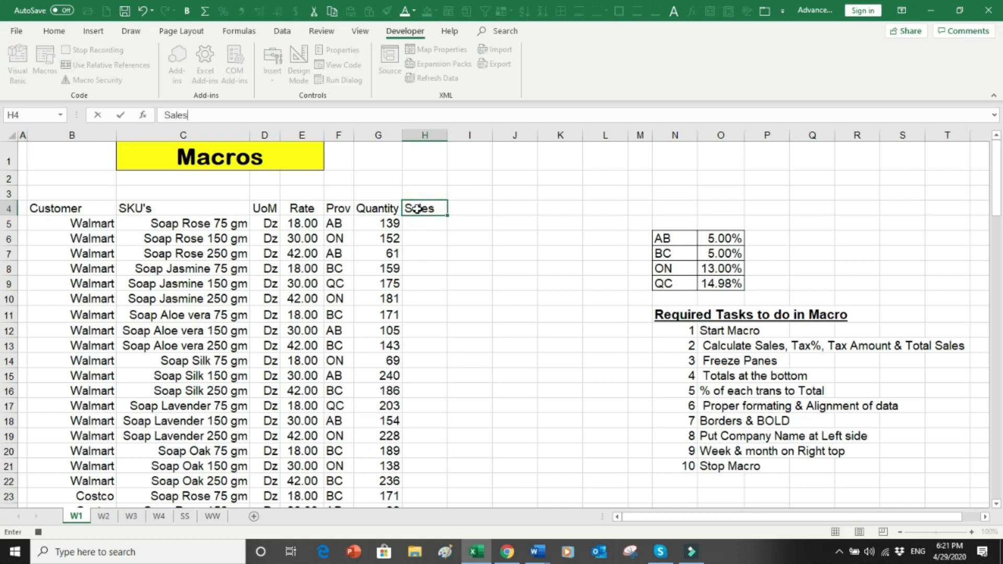
key("Return")
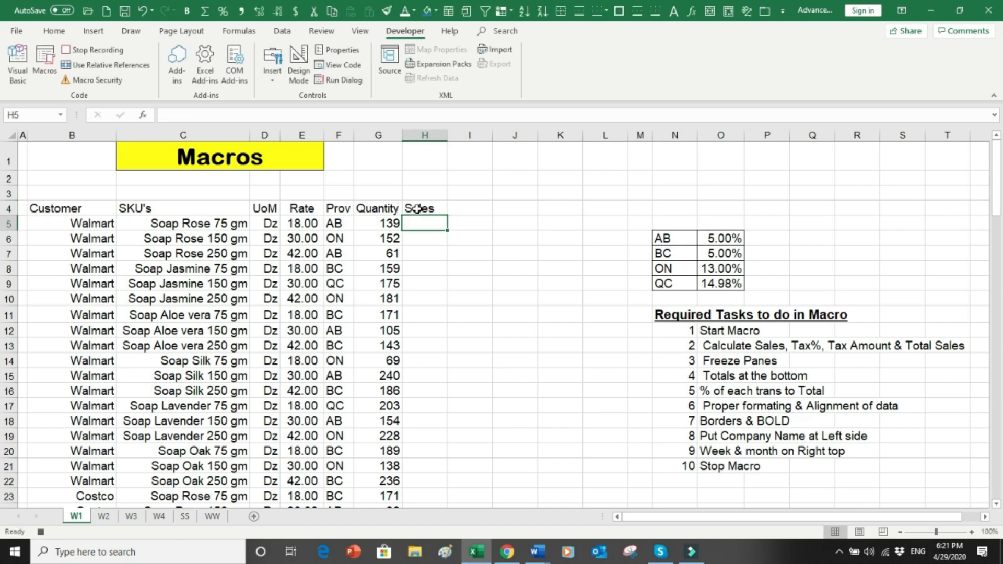
type("=")
key("Left")
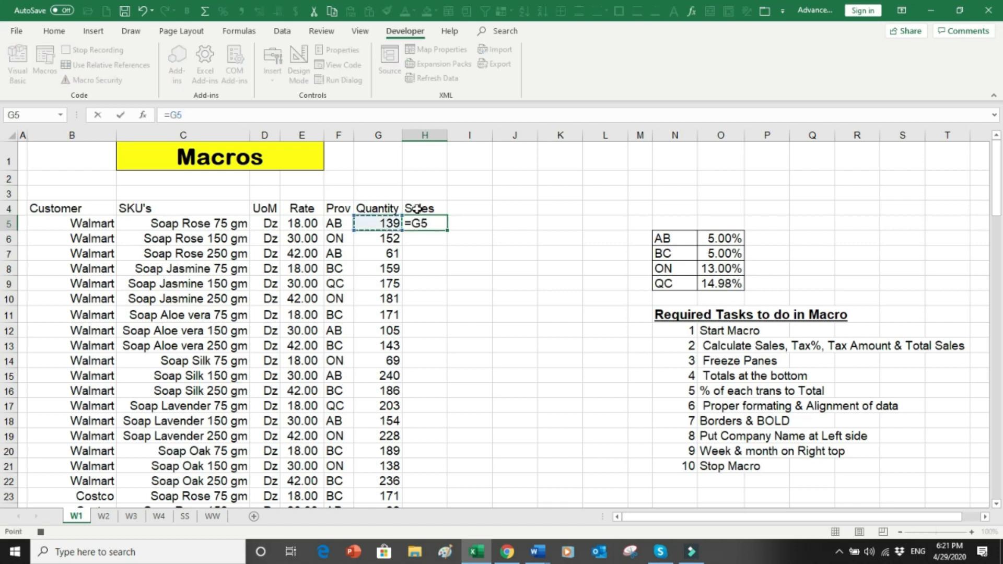
type("*")
key("Left")
key("Left")
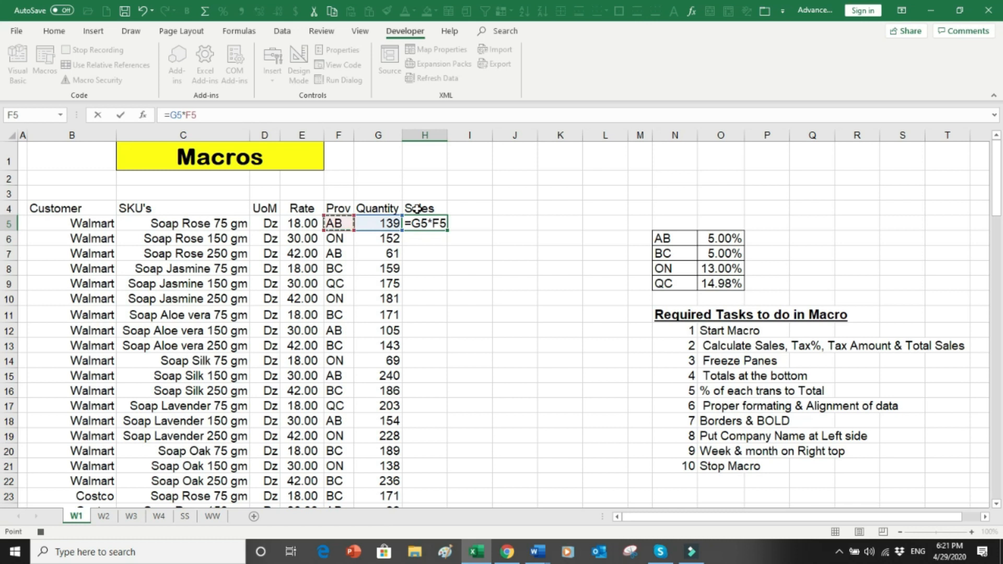
key("Return")
key("Up")
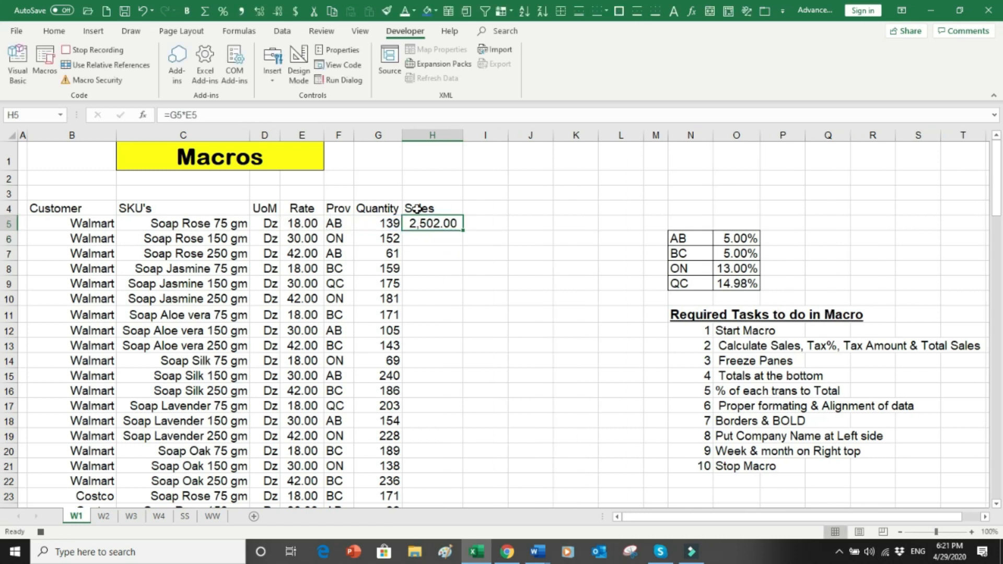
double_click(463, 231)
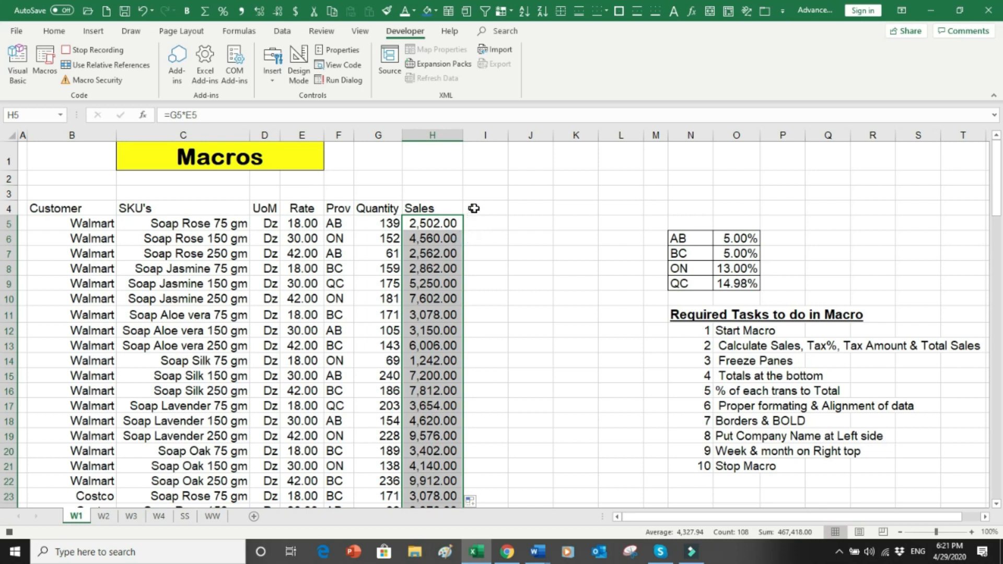
Step: Enter the header "Tax %" in I4 and look over the provincial tax rates in N6:O9
left_click(474, 208)
type("T")
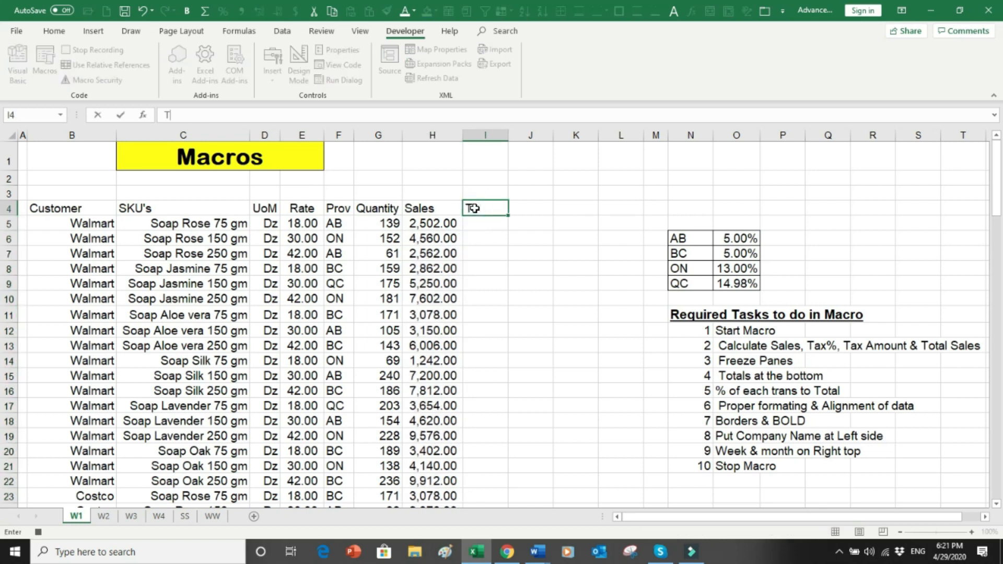
type("ax %")
key("Return")
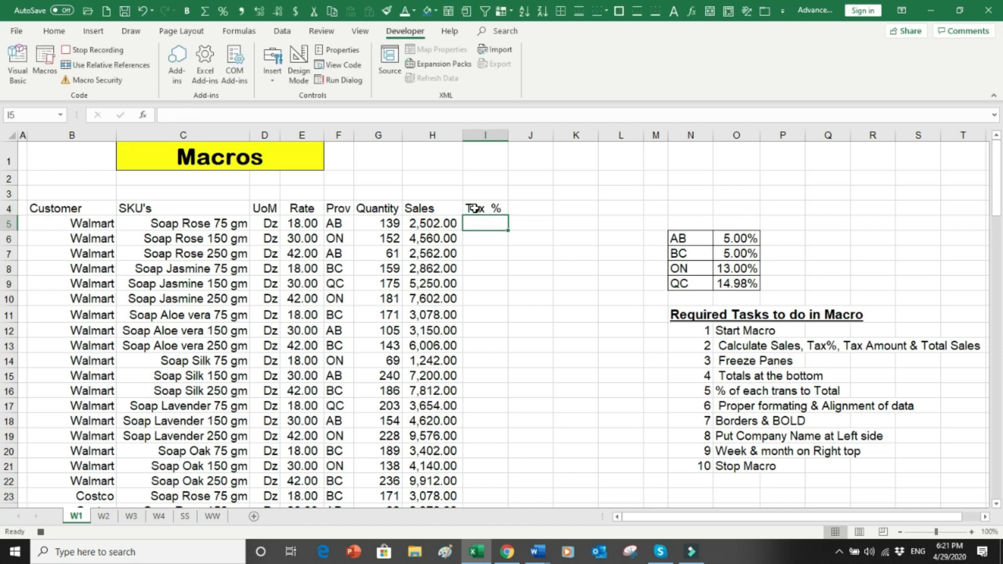
left_click_drag(688, 241, 745, 286)
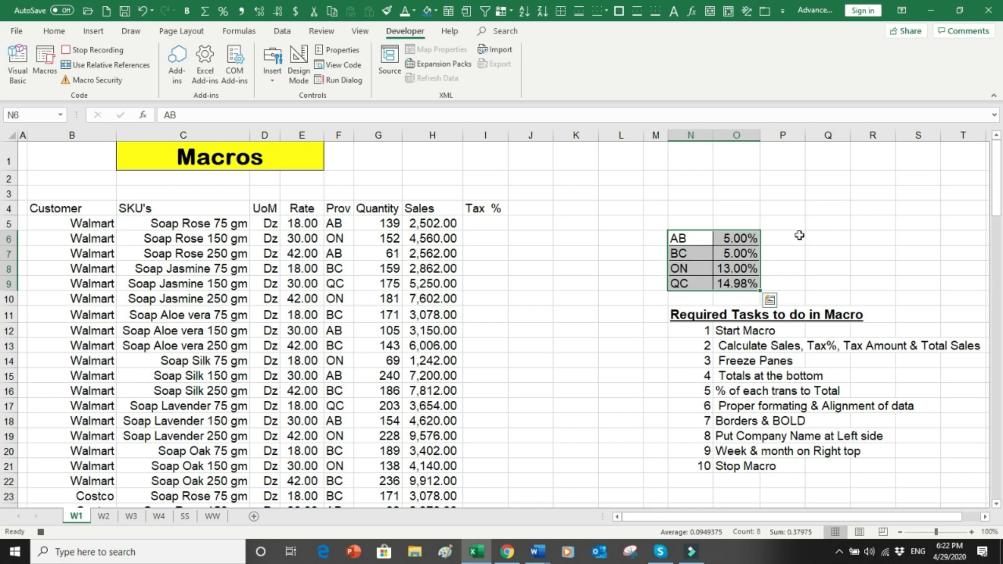
left_click(777, 233)
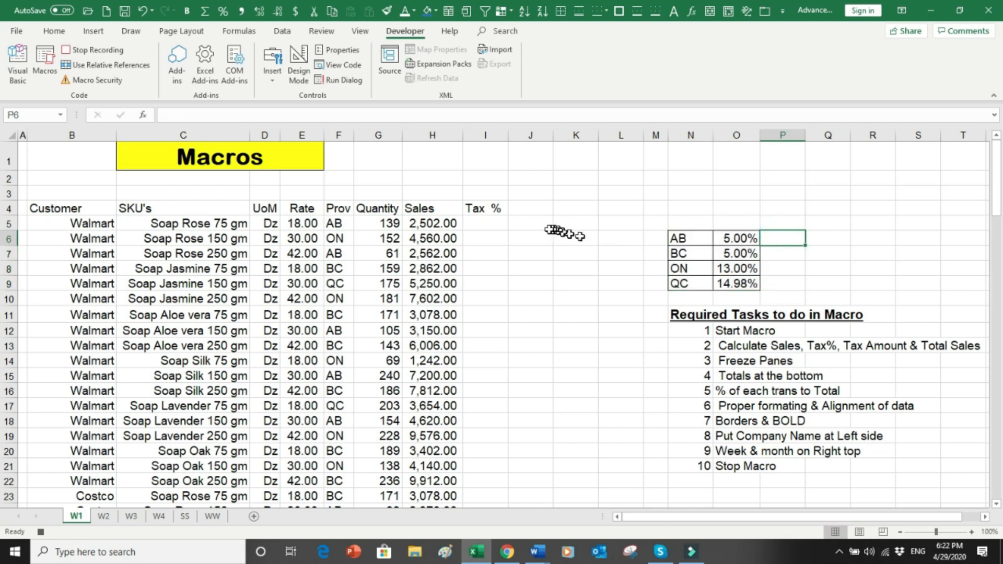
Step: Begin an IF formula in I5 that returns $O$9 when F5 equals $N$9, using absolute references to the rate table
left_click(487, 222)
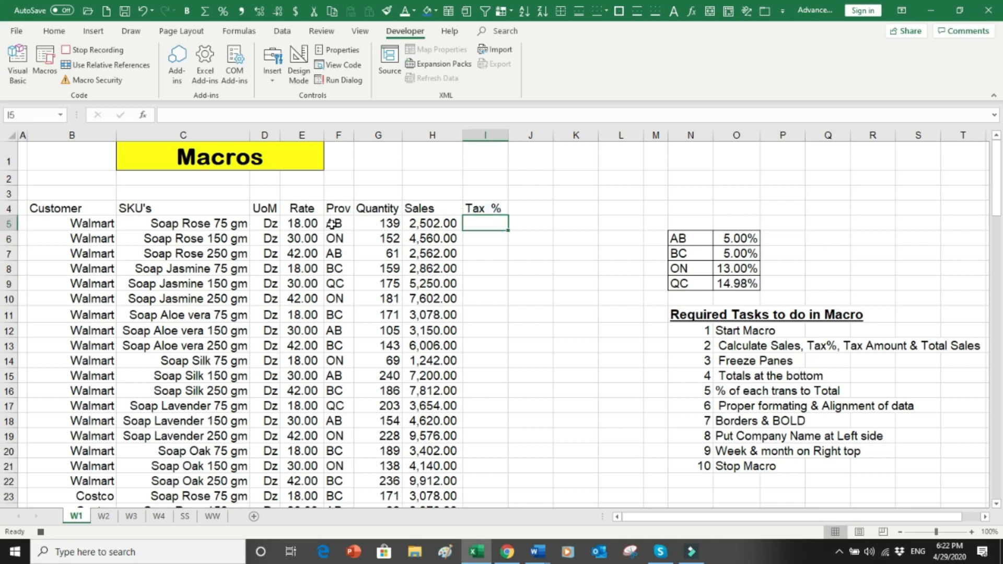
left_click(480, 225)
type("=IF")
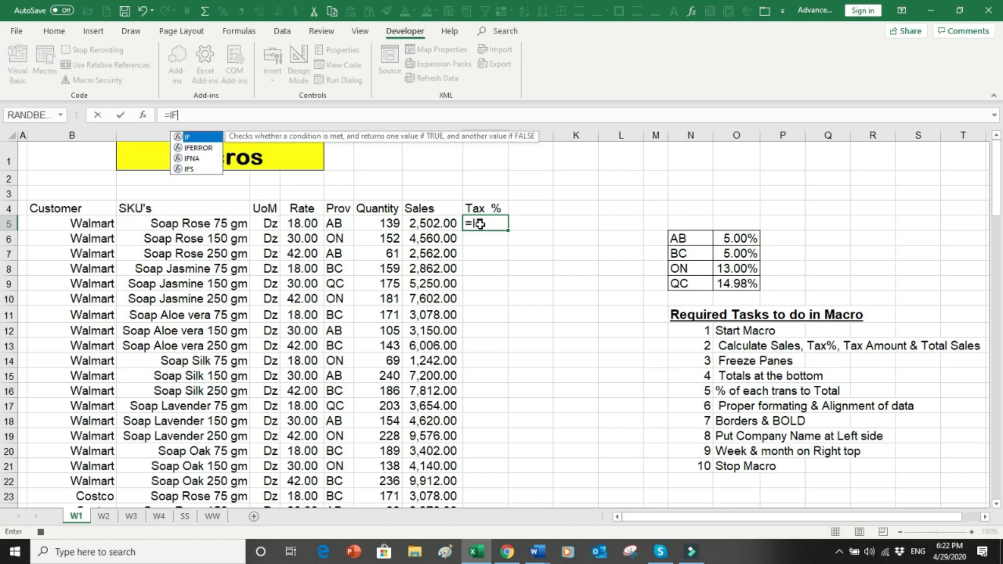
type("(")
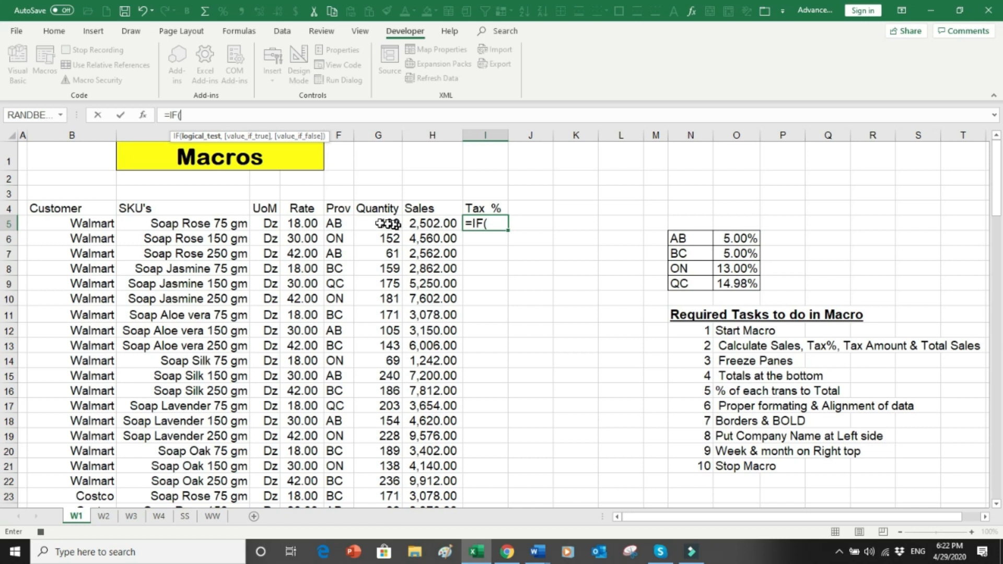
left_click(338, 220)
type("=")
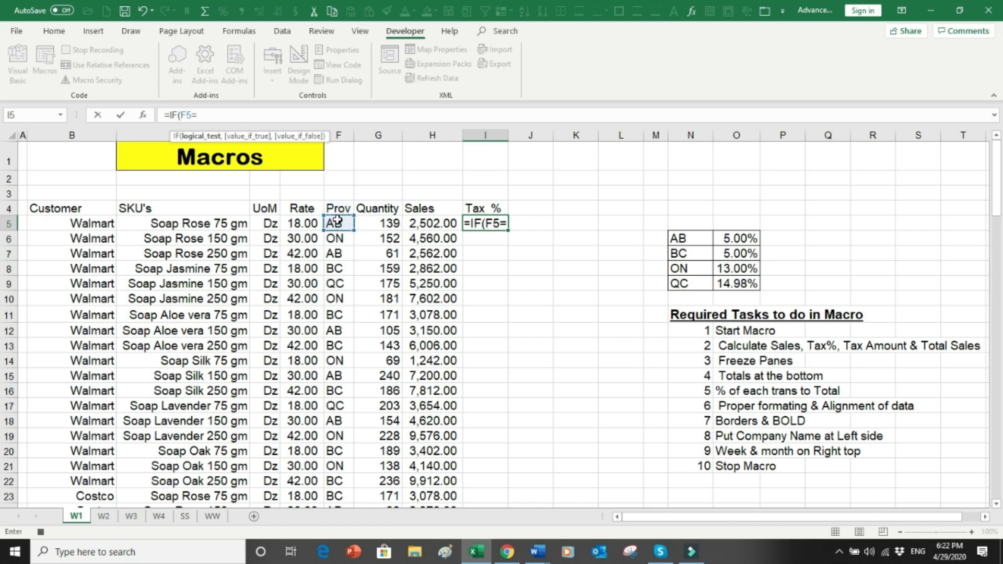
left_click(690, 283)
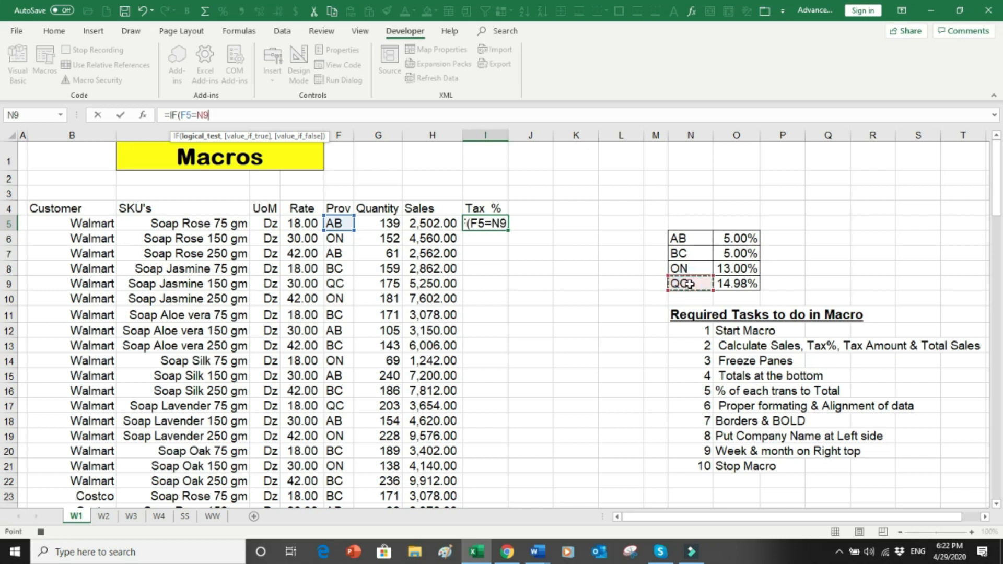
key("F4")
type(",")
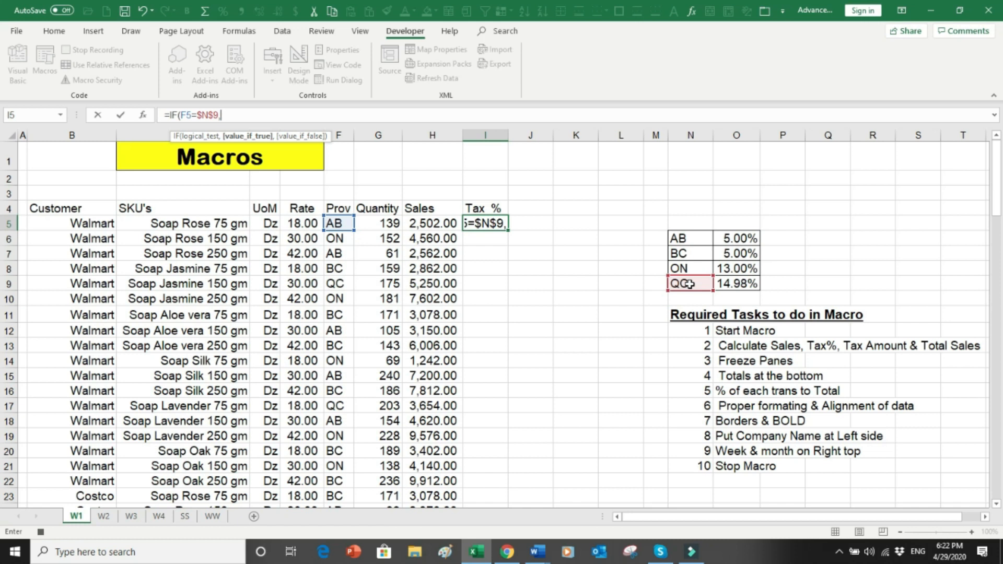
left_click(742, 285)
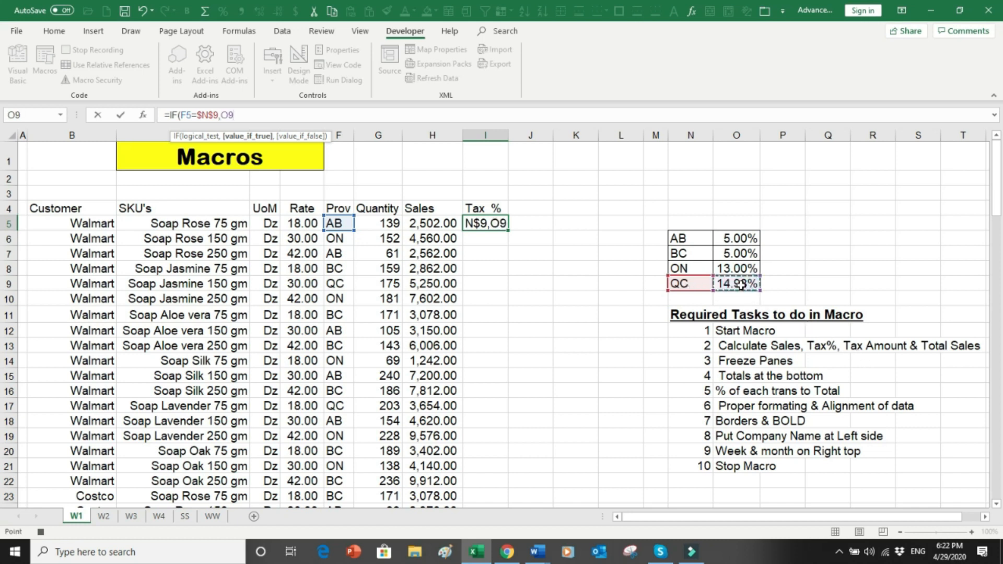
key("F4")
Step: Nest a second IF in the I5 formula that returns $O$8 when F5 equals $N$8
type(",IF(")
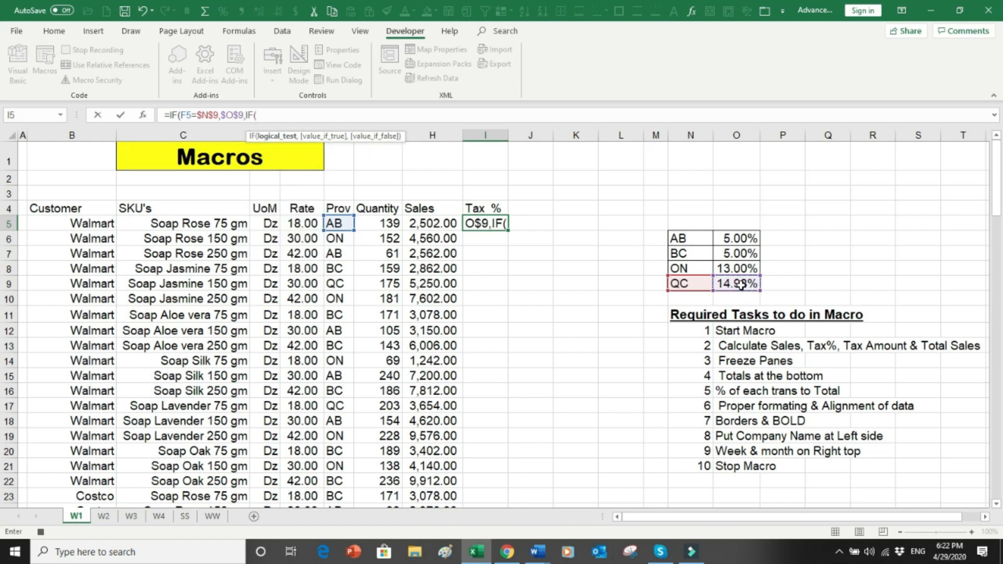
left_click(338, 223)
type("=")
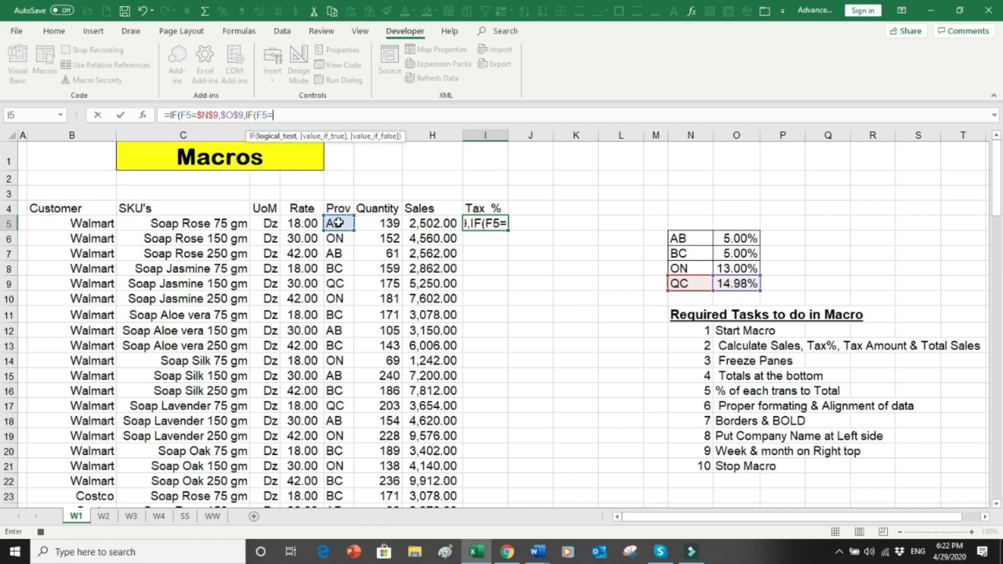
left_click(675, 268)
key("F4")
type(",")
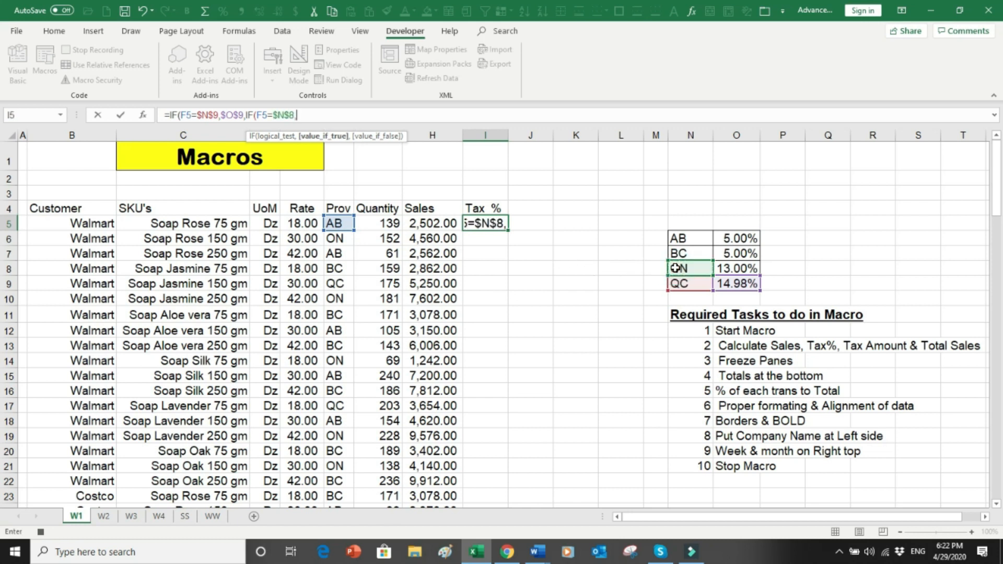
left_click(751, 269)
key("F4")
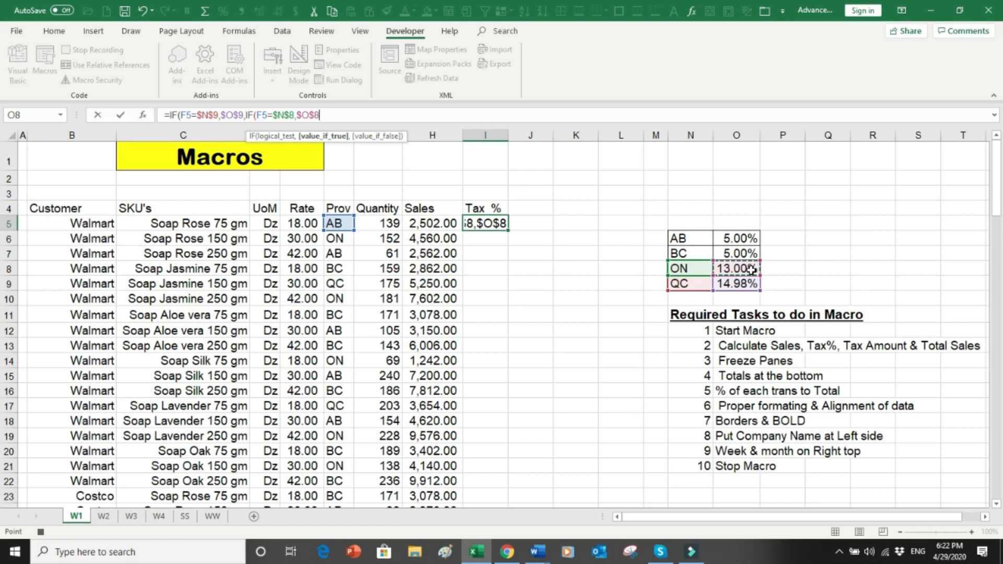
Step: Complete the I5 formula with $O$7 as the rate for all other provinces and fill it down the Tax % column
type(",")
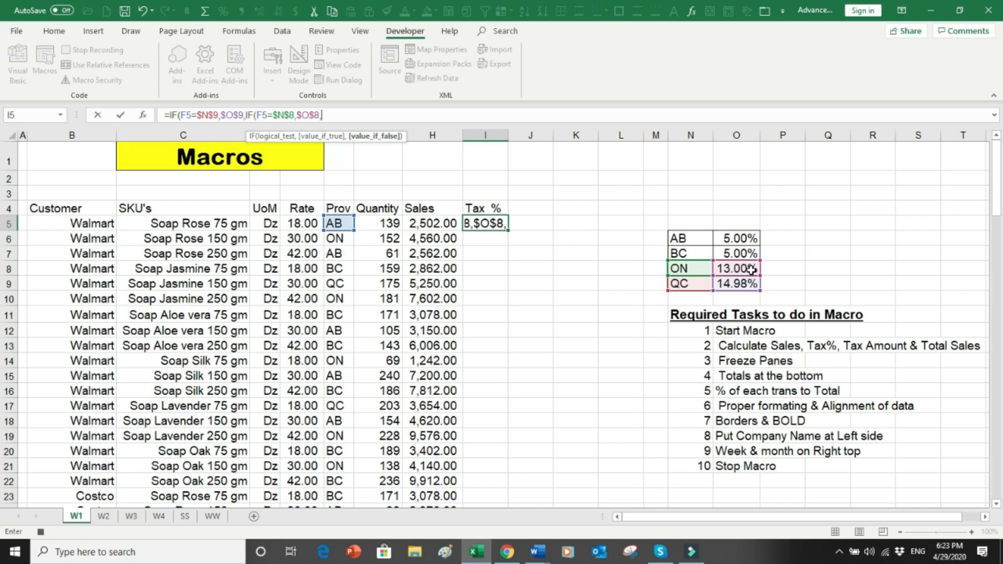
left_click(751, 254)
key("F4")
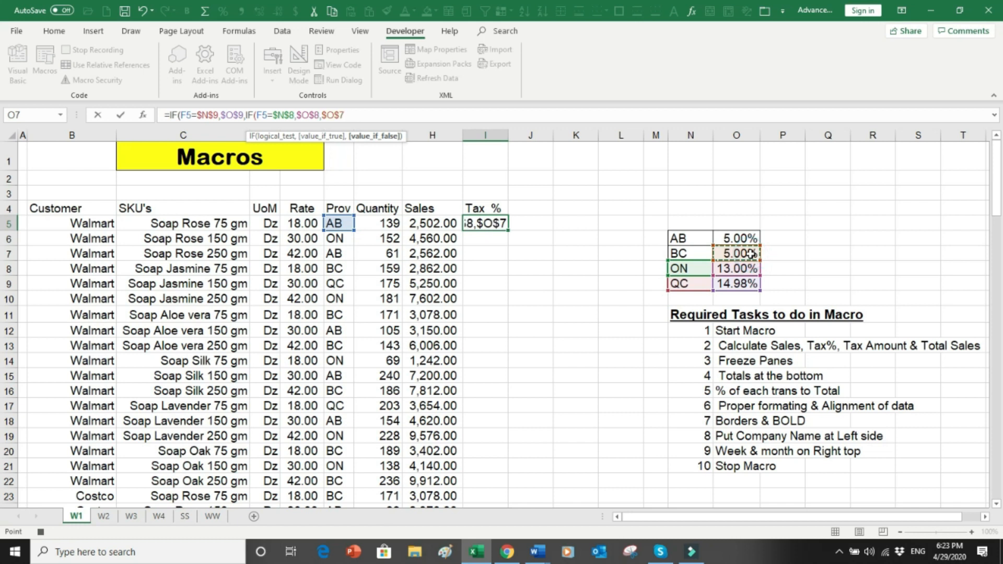
type("))")
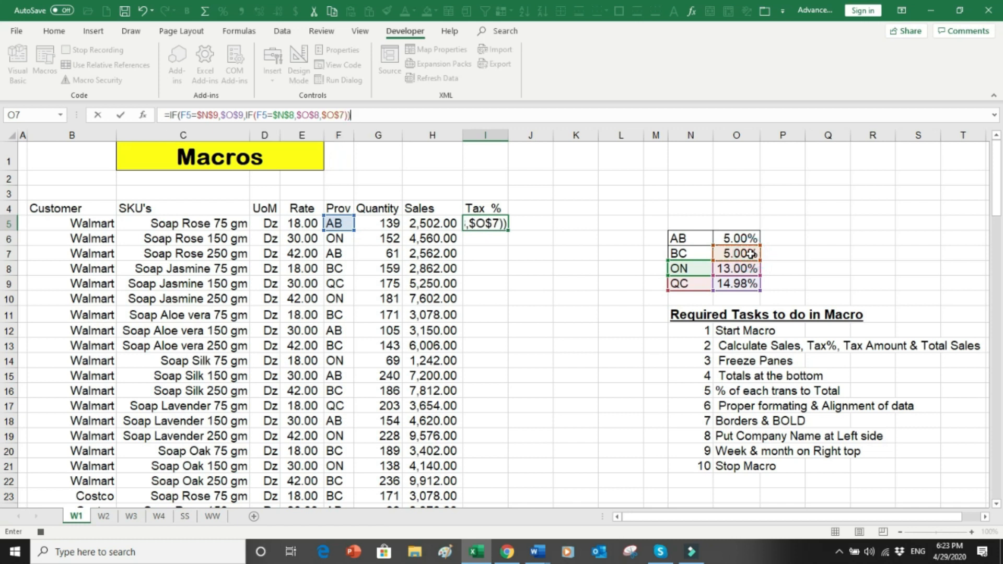
key("ctrl+Return")
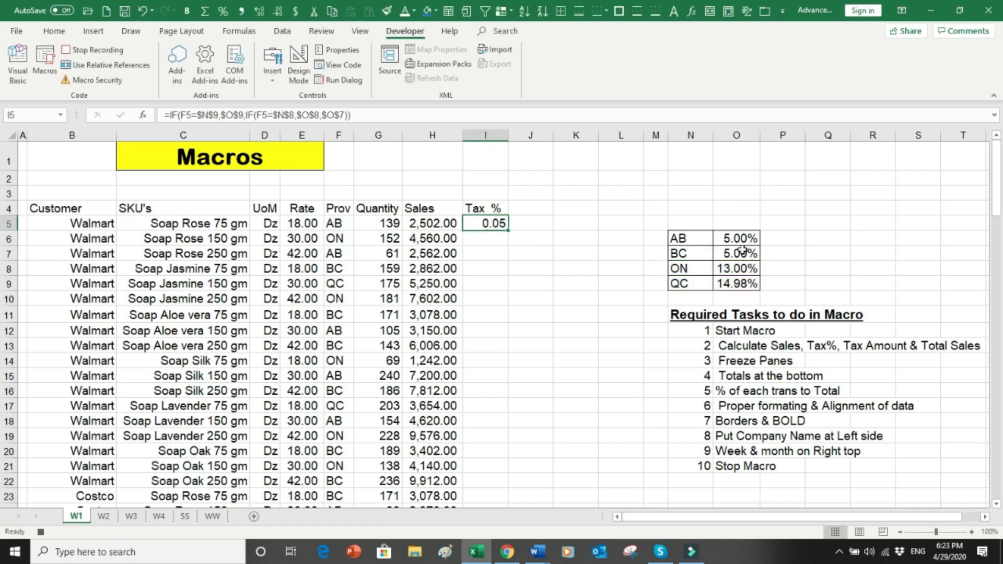
double_click(507, 230)
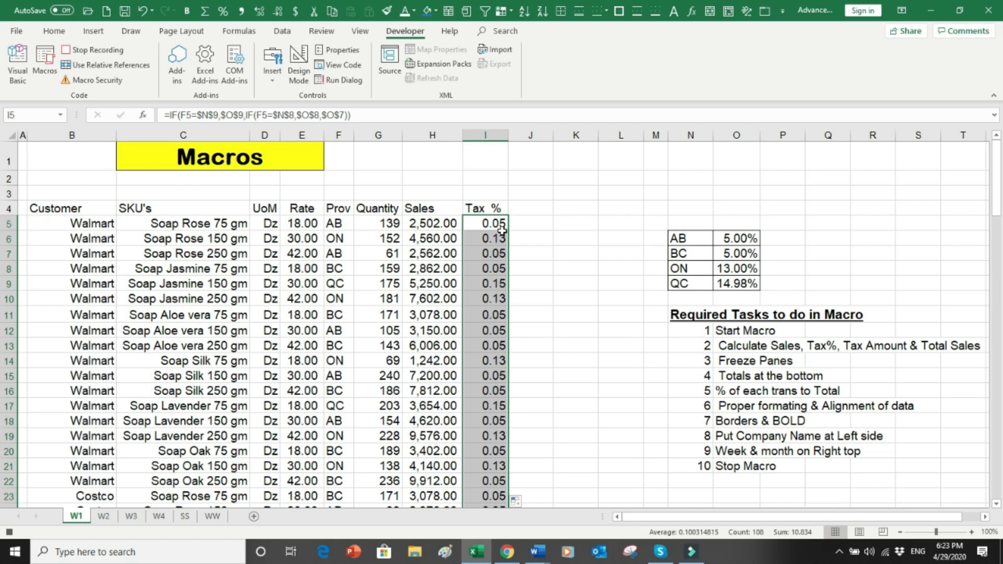
Step: Format the filled Tax % values as percentages with two decimal places
left_click(54, 31)
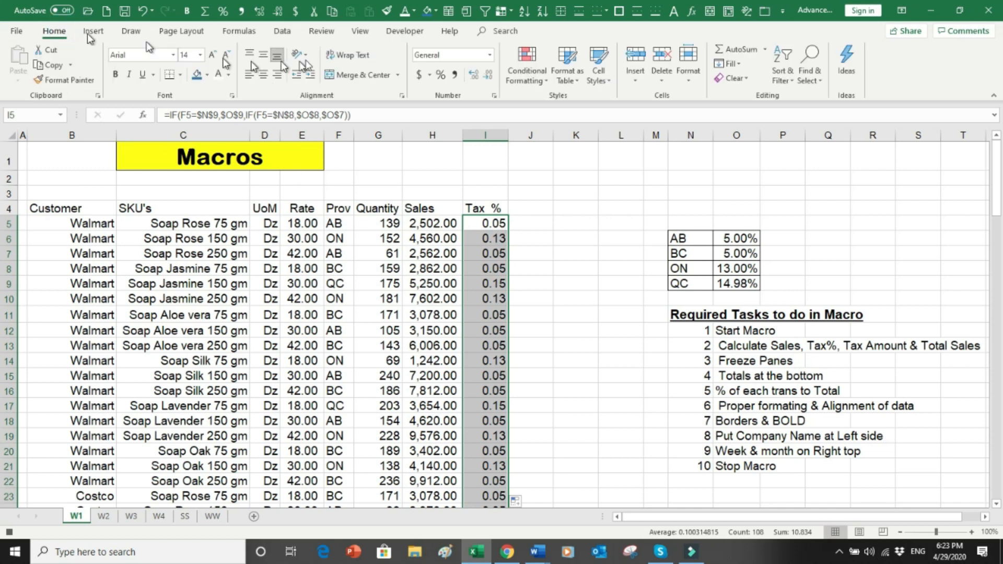
left_click(442, 75)
left_click(473, 75)
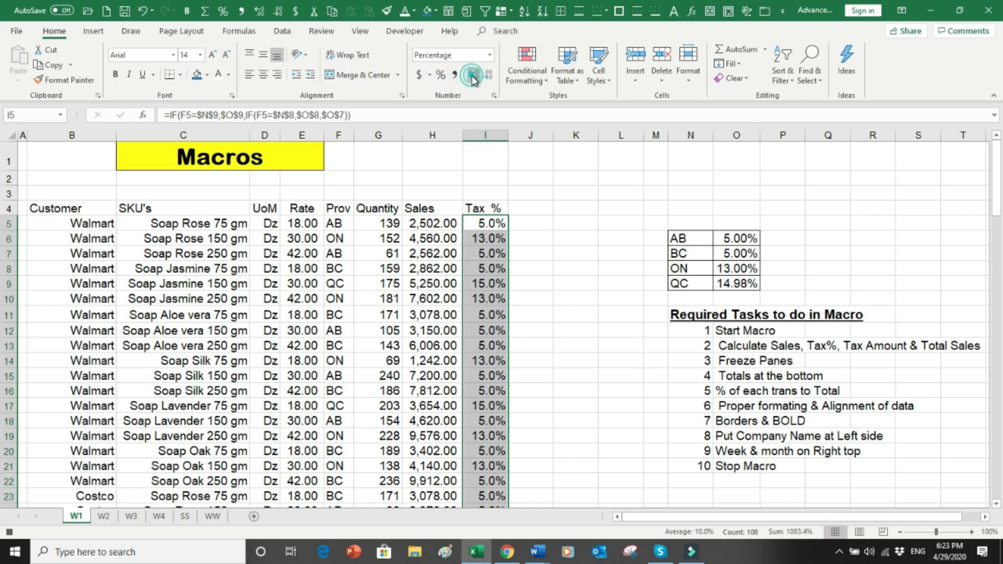
left_click(474, 74)
Step: Enter the header Tax in cell J4
left_click(526, 205)
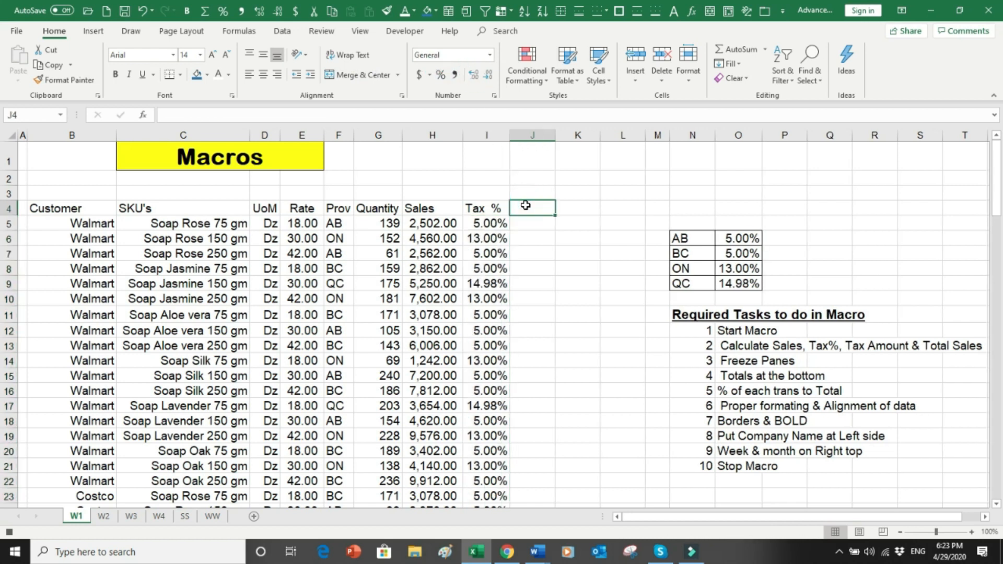
type("Tax")
key("Return")
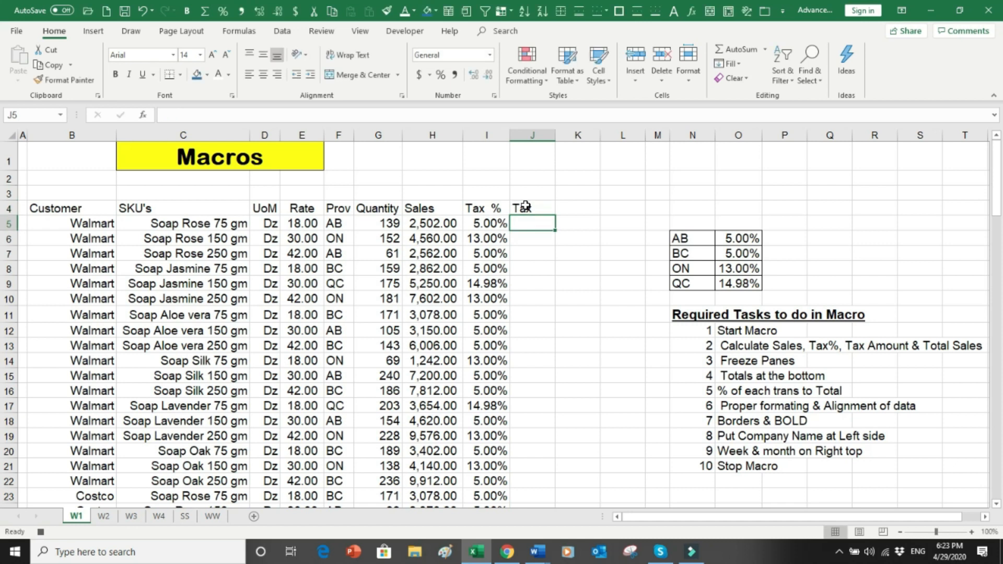
Step: Calculate the first row's tax in J5 with the formula =I5*H5
type("=")
key("Left")
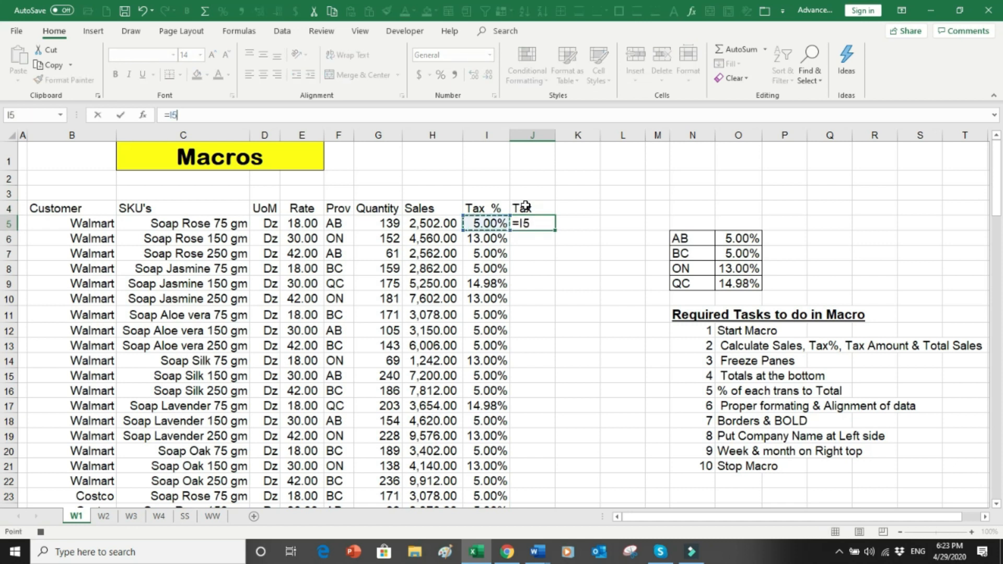
type("*")
key("Left")
key("Left")
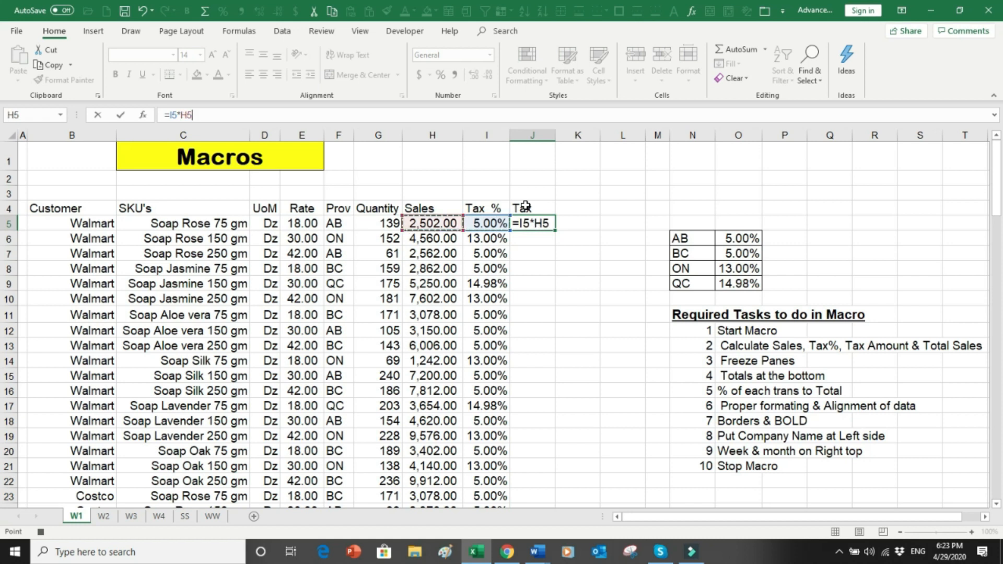
key("Return")
Step: Fill the J5 formula down the Tax column and widen column J so all amounts fit
key("Up")
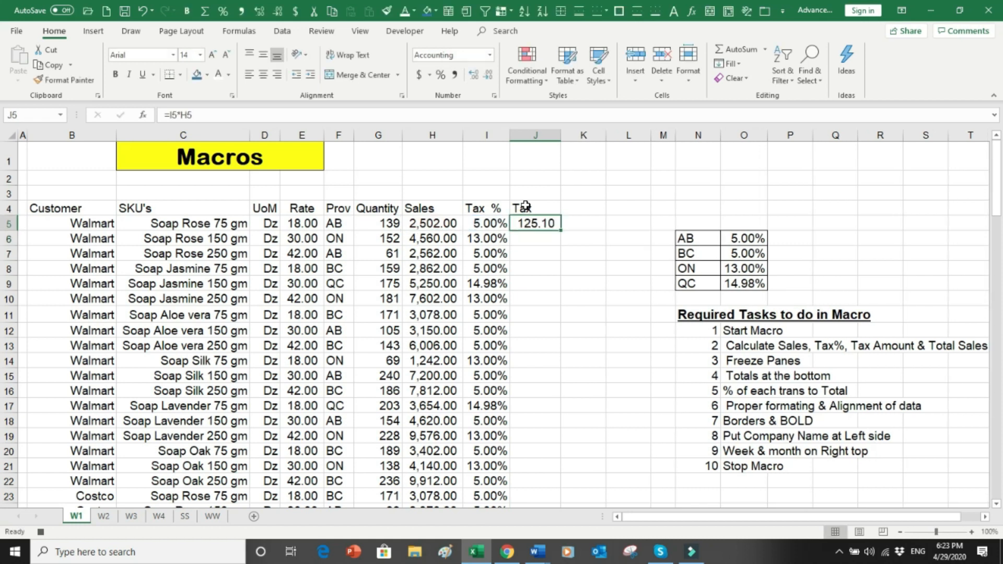
double_click(561, 230)
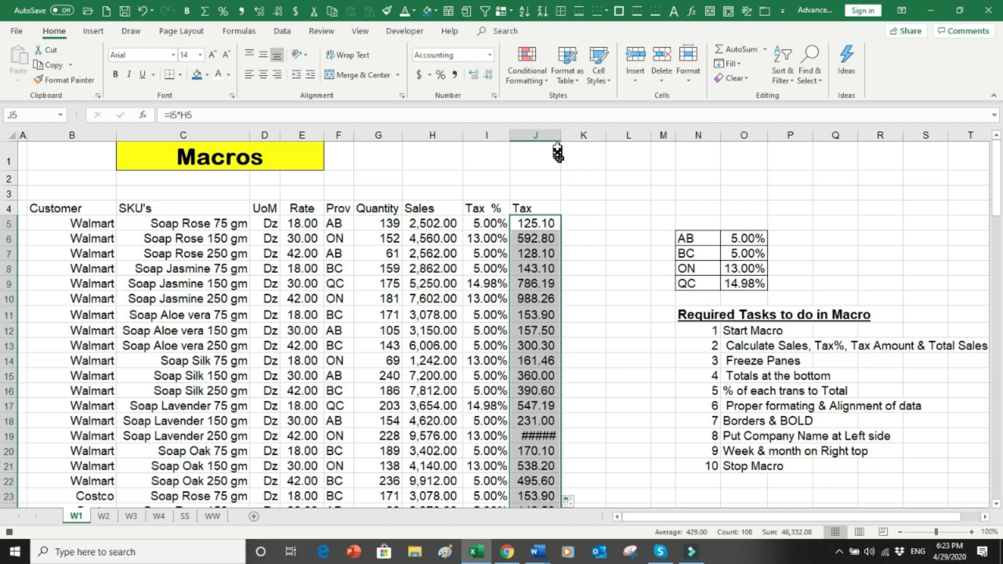
left_click_drag(561, 136, 577, 141)
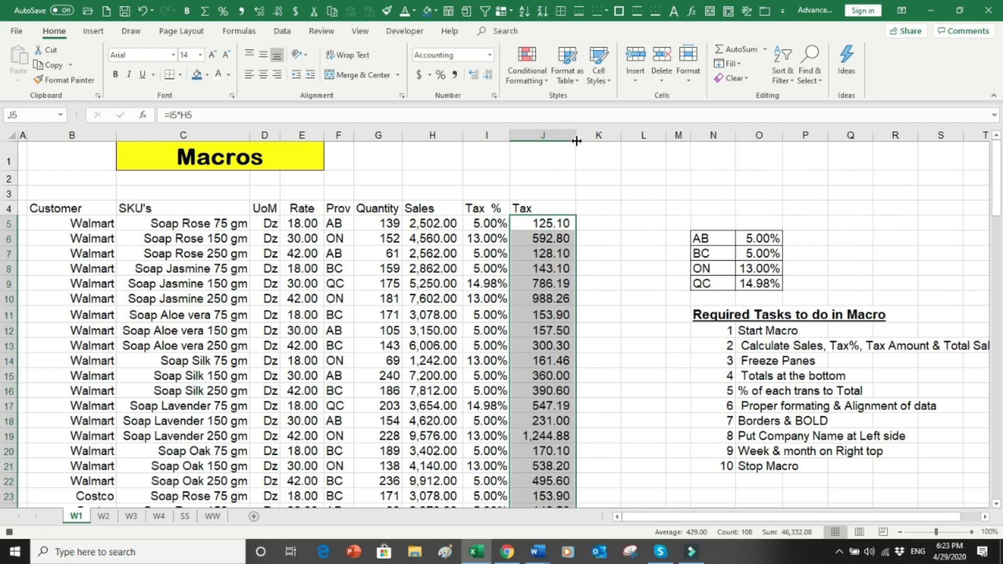
Step: Enter the header Tol. Sales in K4 and widen column K to fit it
left_click(605, 211)
type("T")
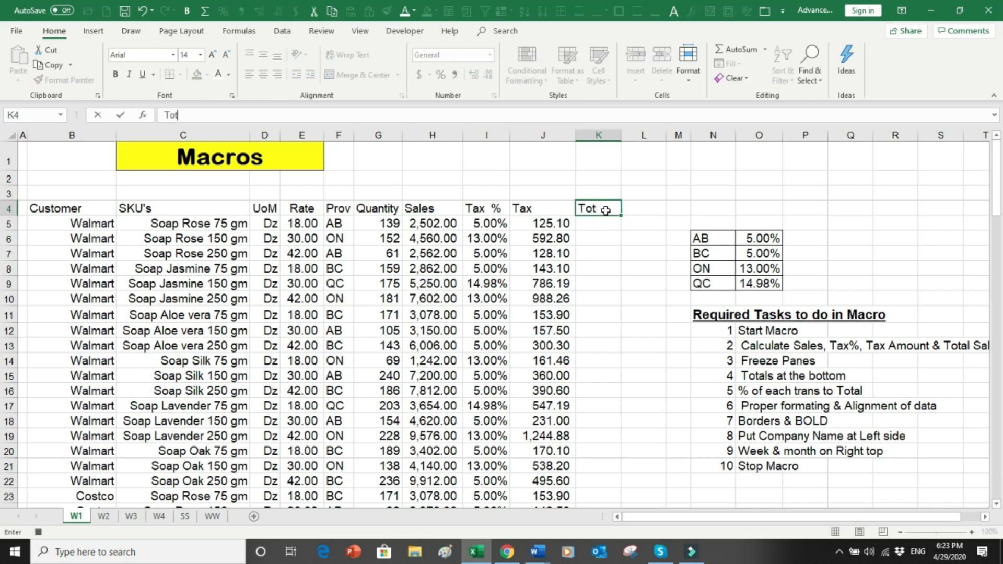
type("ol. Sales")
key("Return")
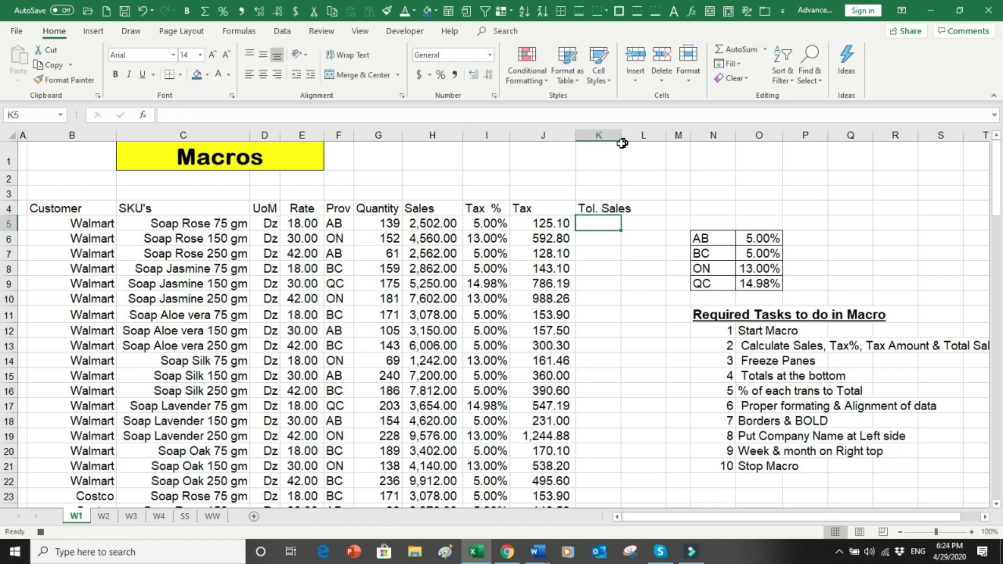
left_click_drag(620, 138, 646, 139)
Step: Enter =J5+H5 in K5 and fill it down the Tol. Sales column
type("=")
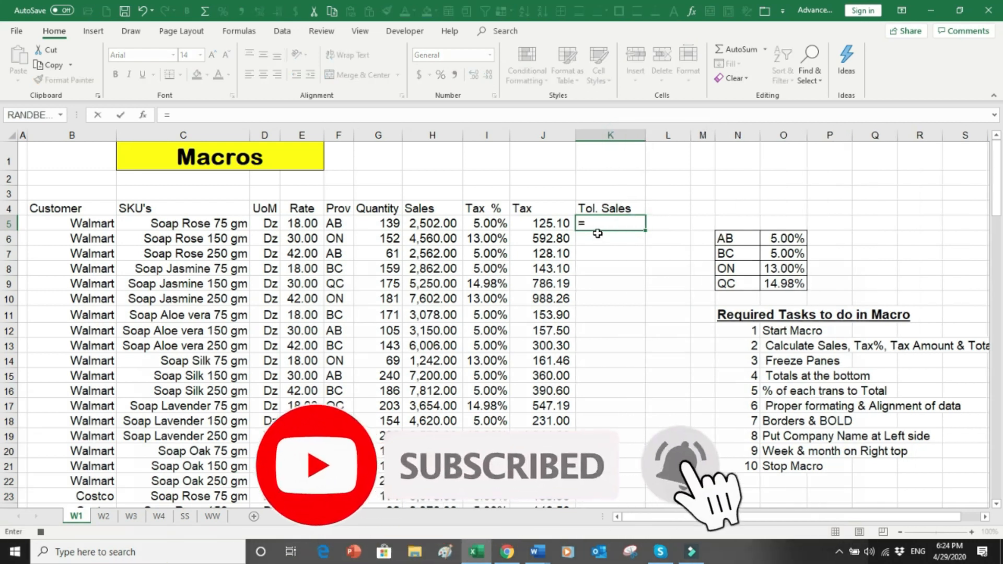
key("Left")
type("+")
key("Left")
key("Left")
key("Left")
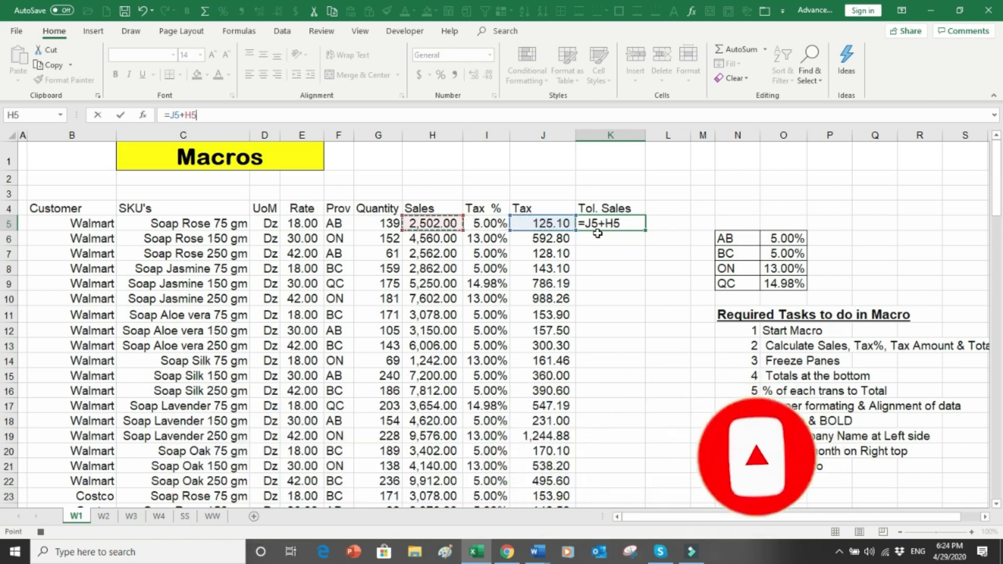
key("Return")
left_click(609, 223)
double_click(647, 231)
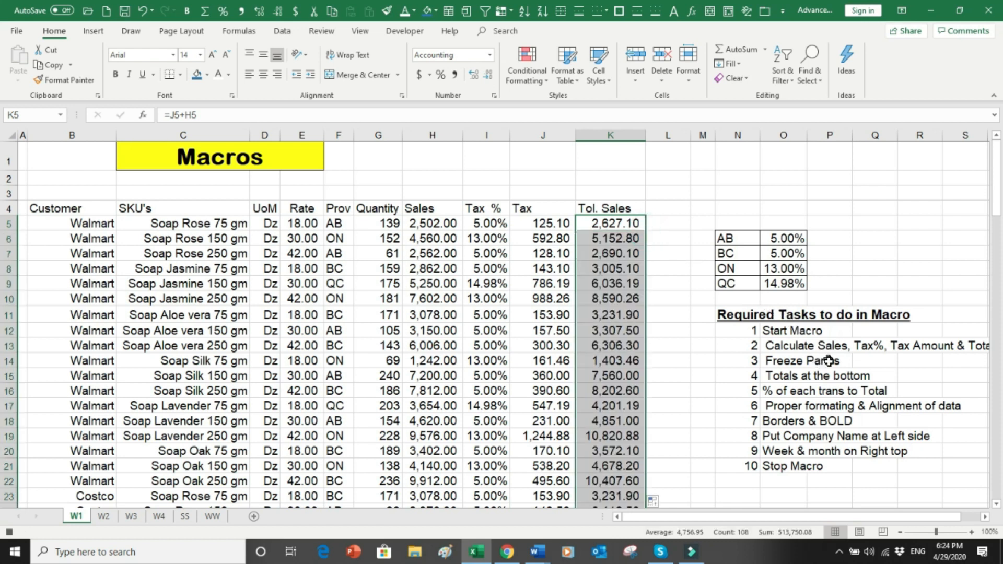
Step: Freeze the panes at cell B5 so the header rows stay in place above the data
left_click(985, 516)
left_click(985, 516)
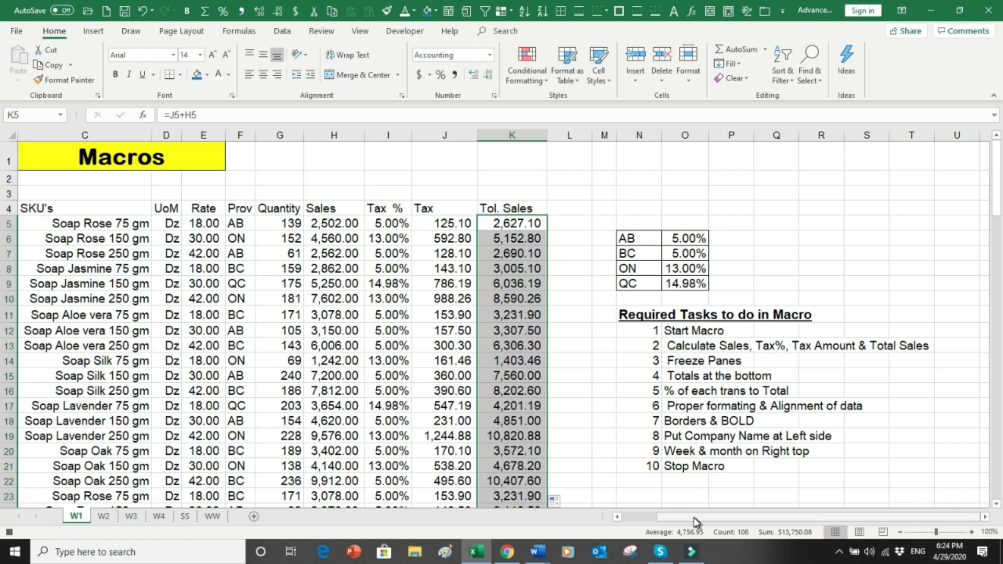
left_click_drag(695, 521, 660, 520)
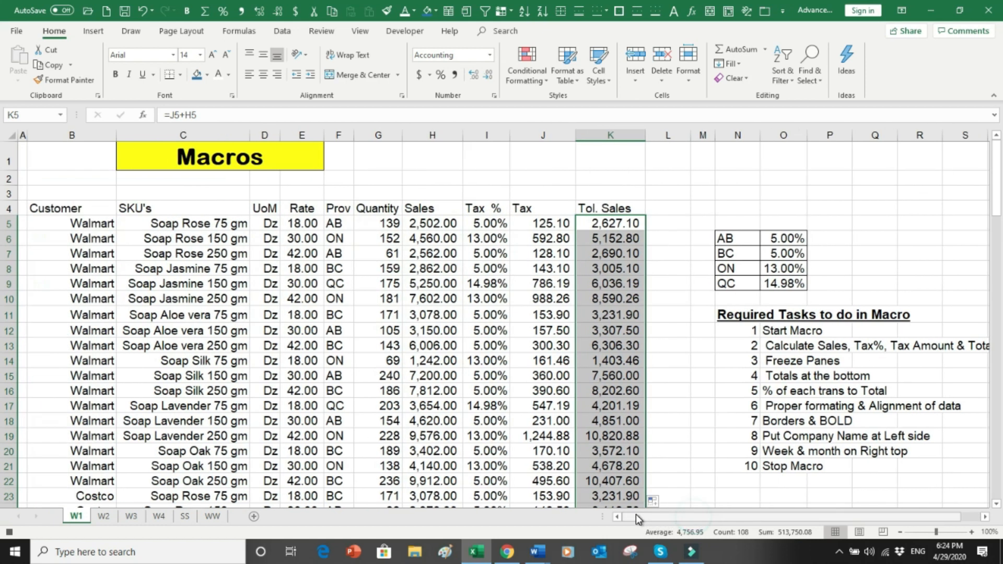
left_click(87, 225)
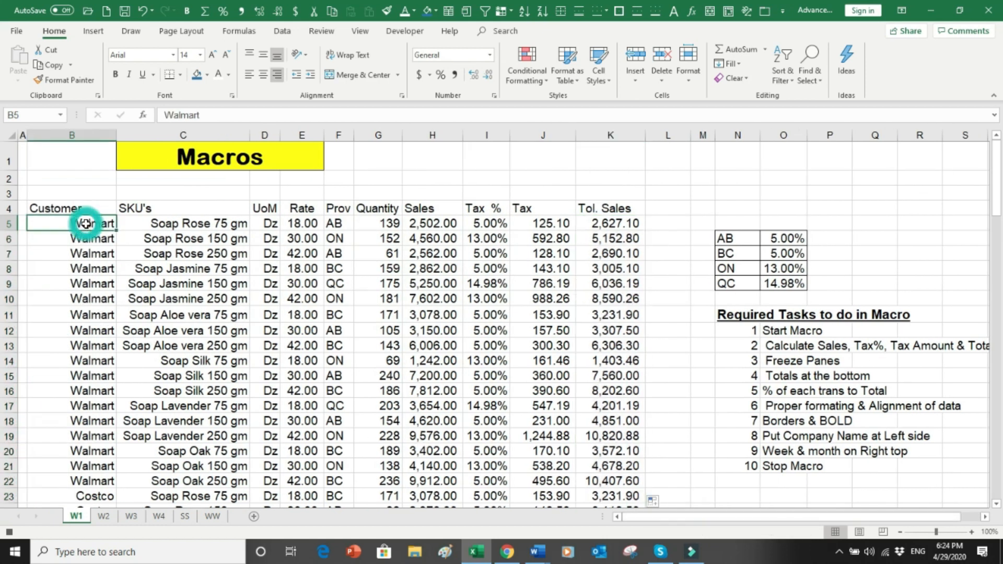
left_click(361, 31)
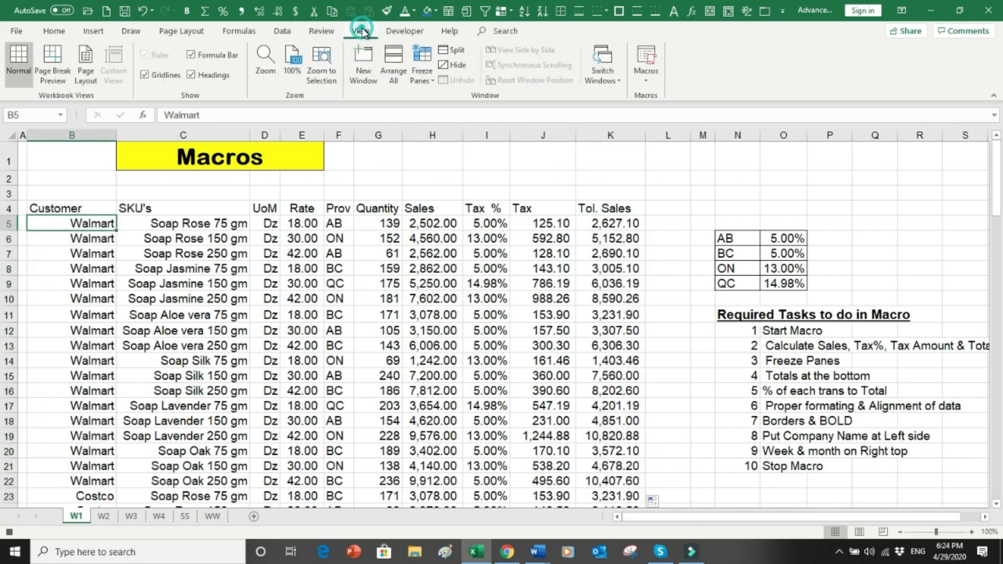
left_click(427, 81)
left_click(442, 99)
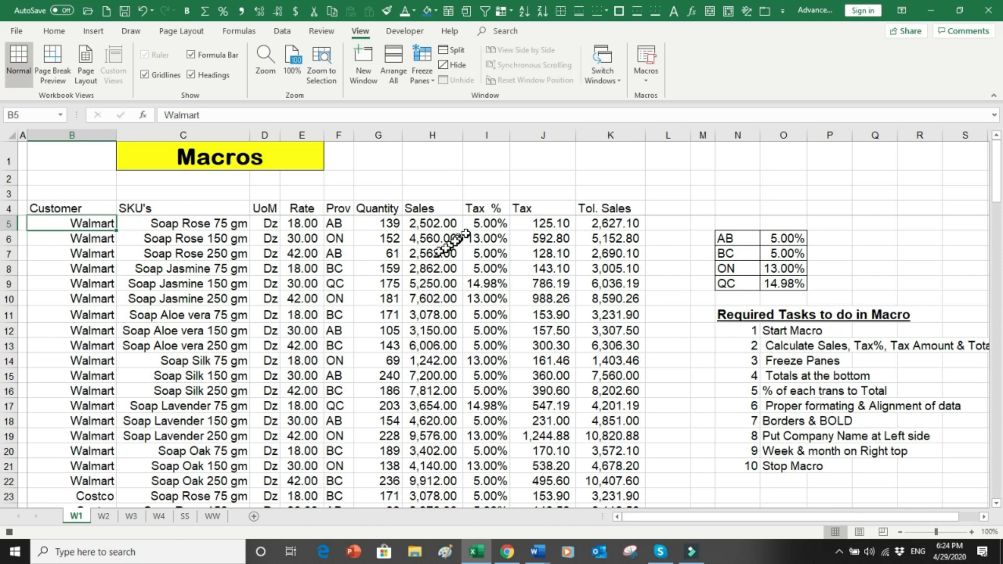
Step: Total the Sales column in H113 with AutoSum over H5:H112
left_click(438, 253)
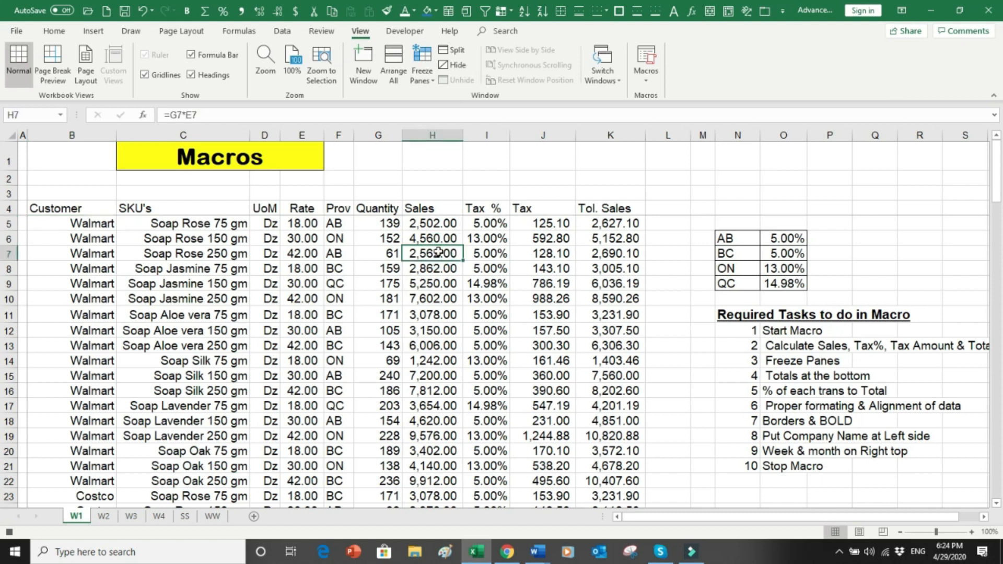
key("ctrl+Down")
key("Down")
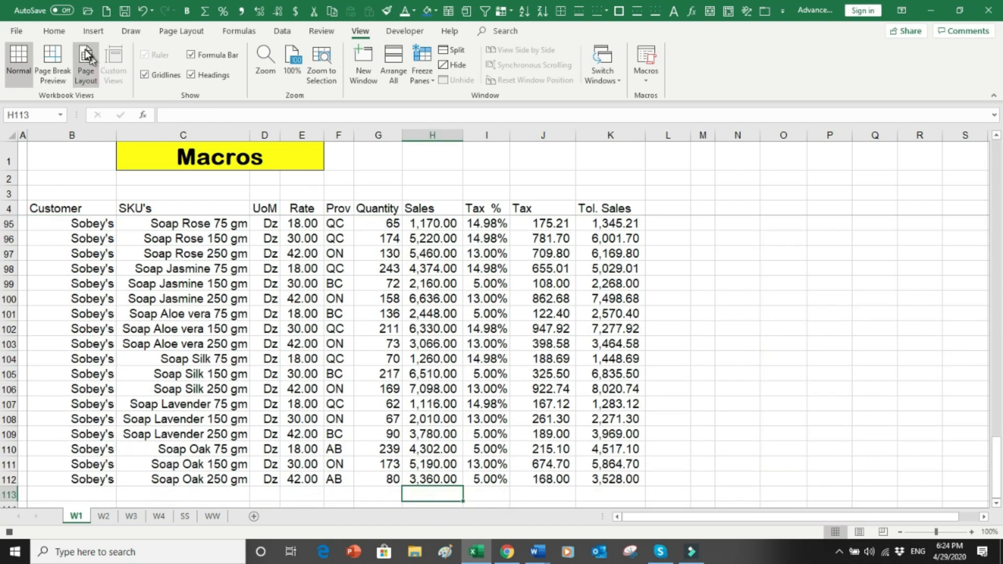
left_click(54, 31)
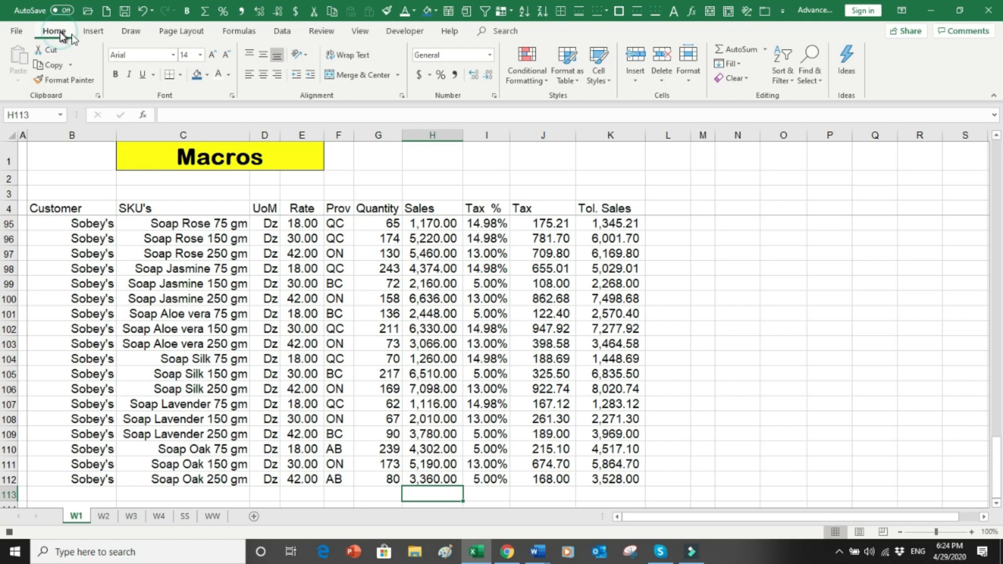
left_click(728, 49)
left_click(727, 47)
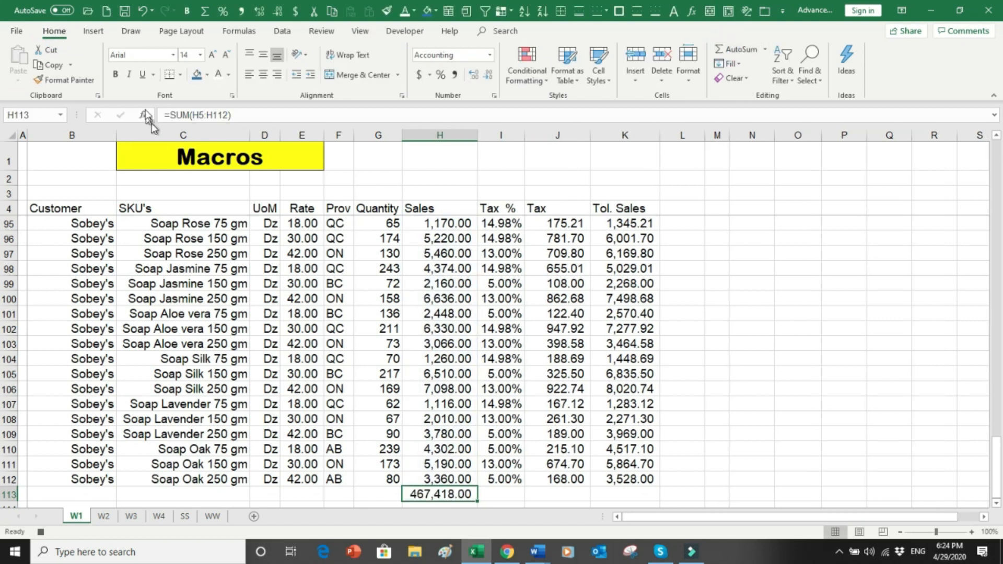
Step: Make the sales total in H113 bold and give the cell a border
left_click(116, 75)
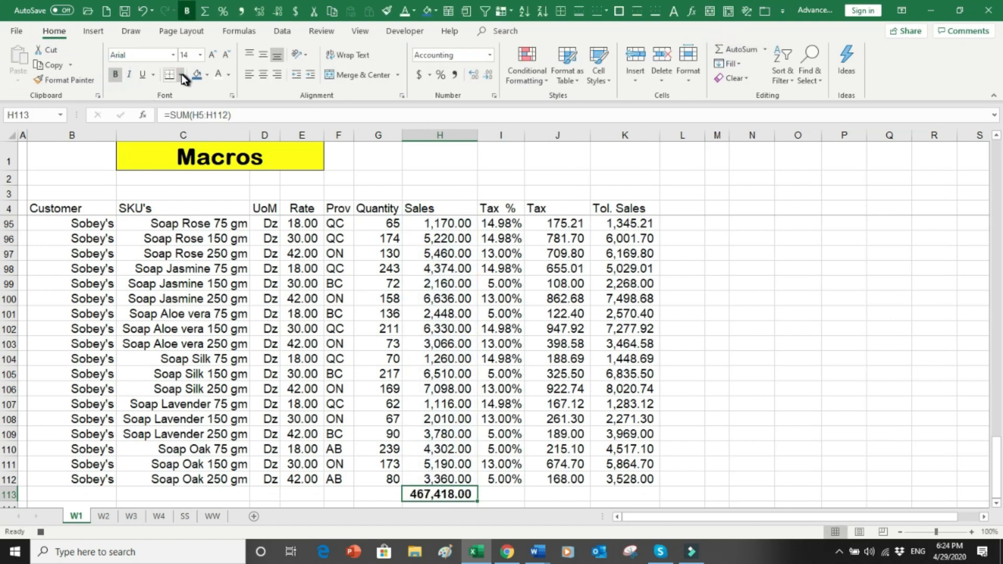
left_click(184, 78)
left_click(216, 241)
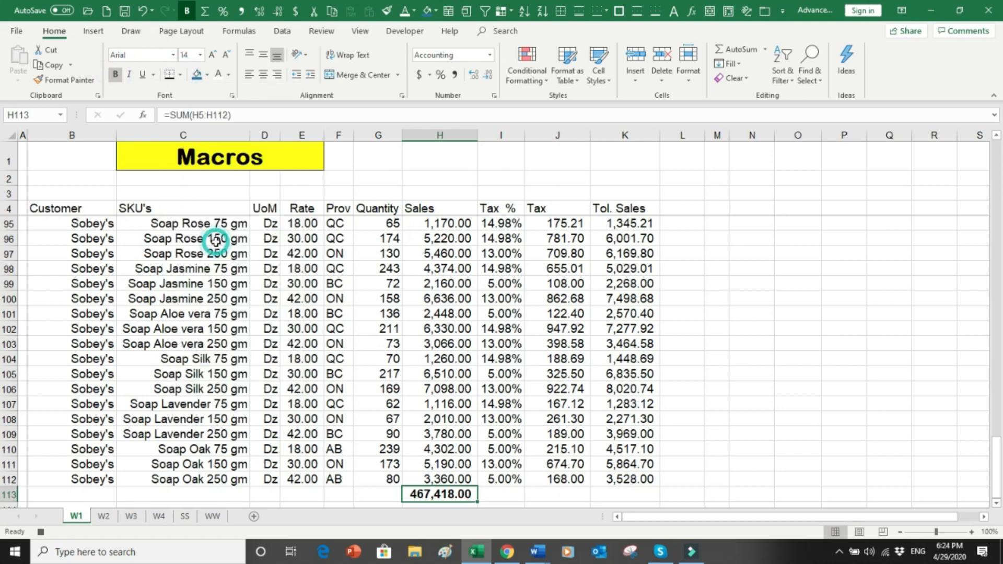
Step: Copy the sales total from H113 into J113:K113 to total Tax and Tol. Sales
left_click(42, 64)
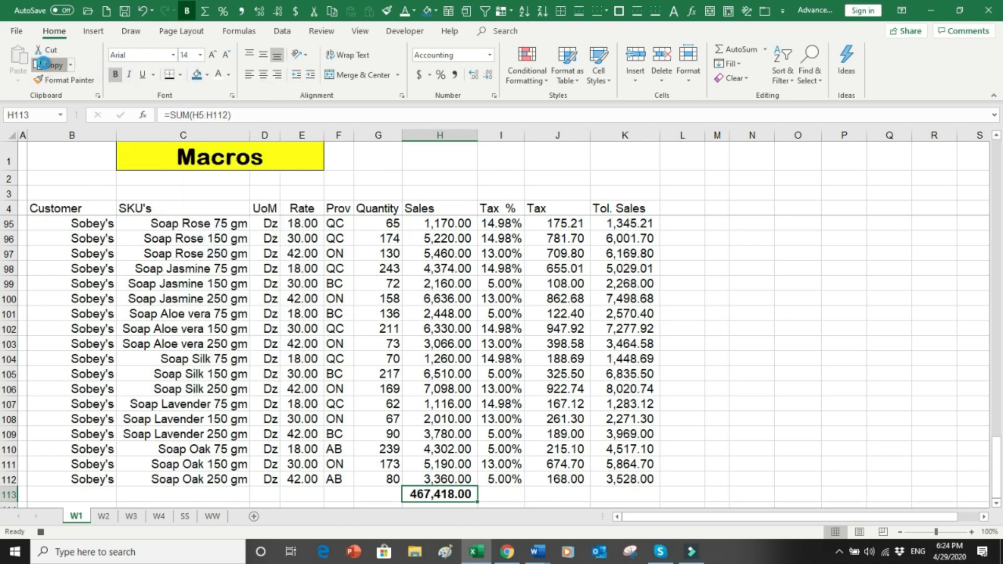
left_click_drag(559, 495, 611, 494)
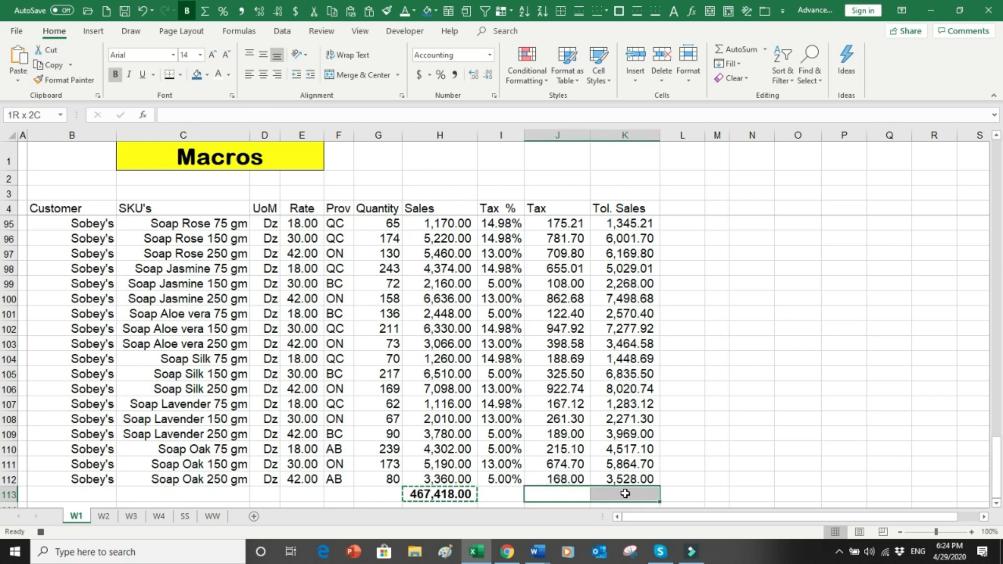
left_click(19, 59)
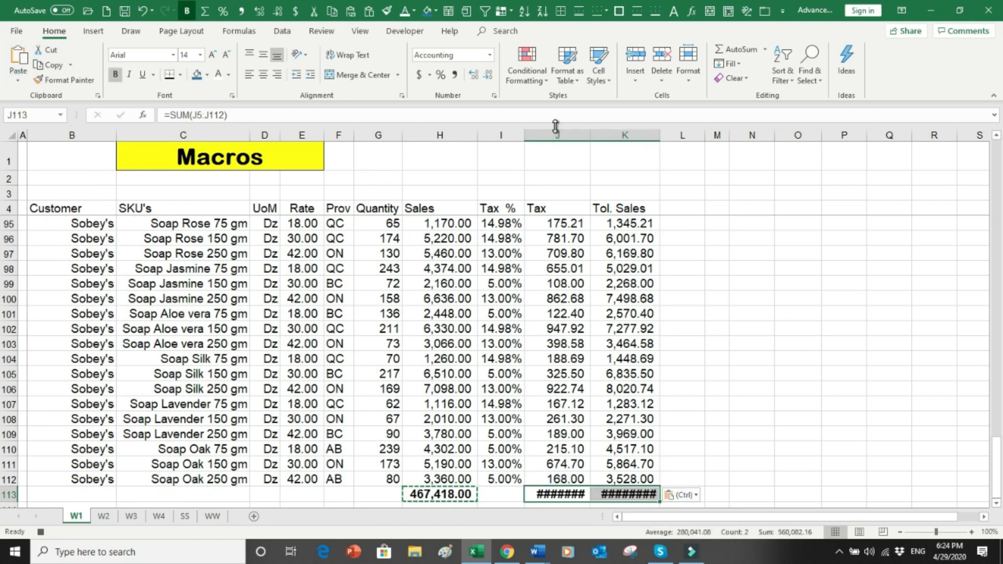
Step: Autofit columns J and K to the width of their totals
left_click_drag(540, 149, 643, 134)
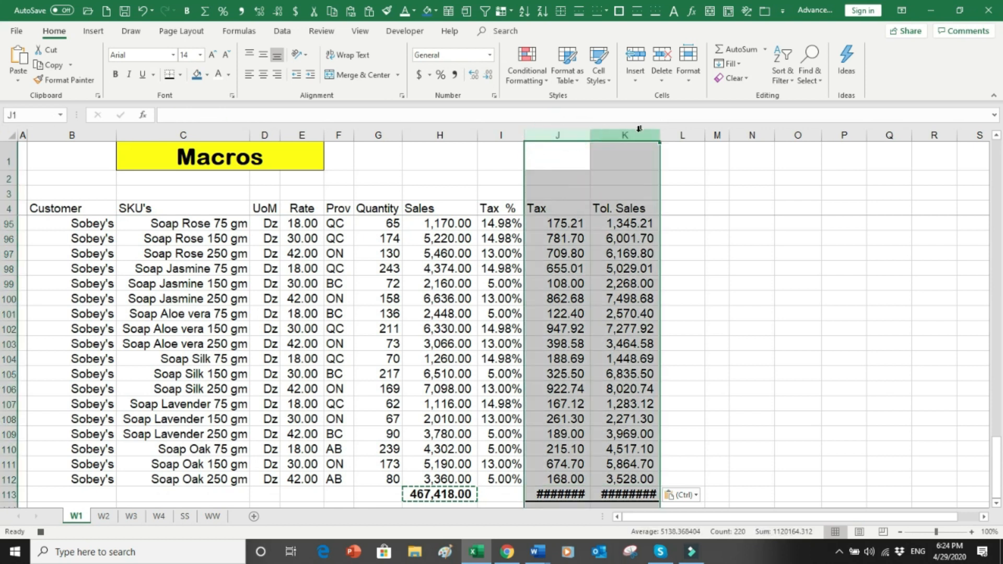
double_click(590, 136)
key("Up")
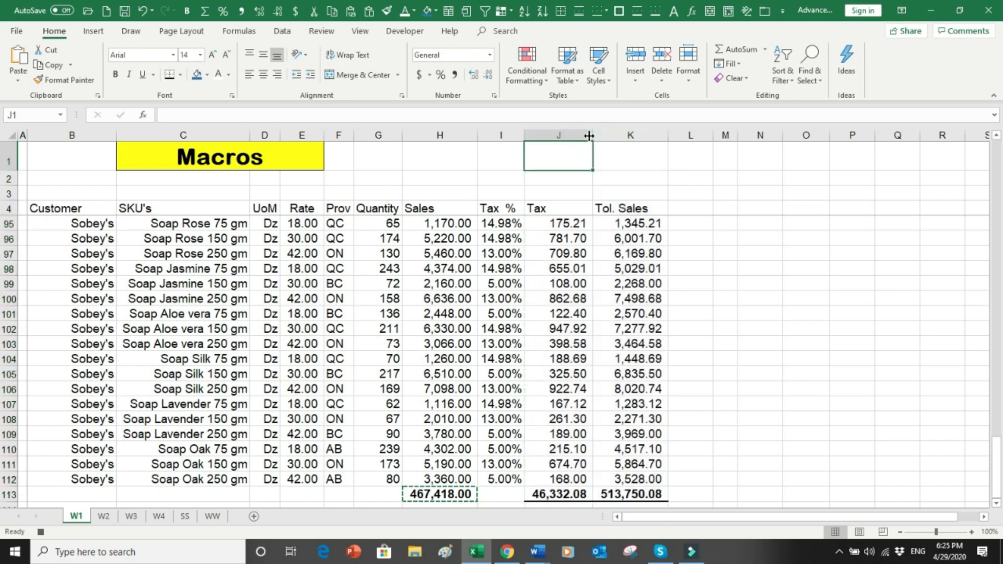
Step: Enter the header % in cell L4
key("Down")
key("Down")
key("Down")
key("Down")
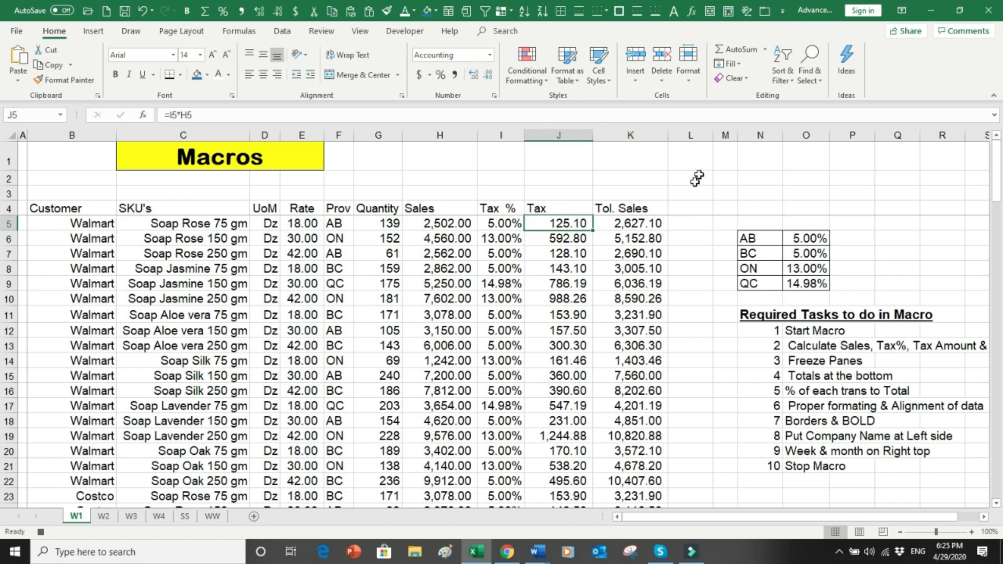
left_click(688, 211)
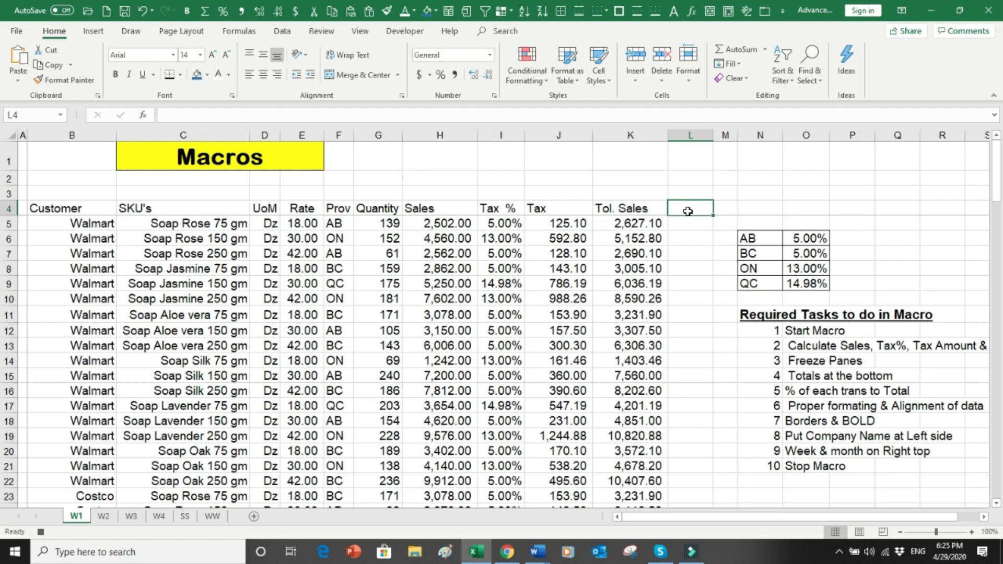
type("'%")
key("Return")
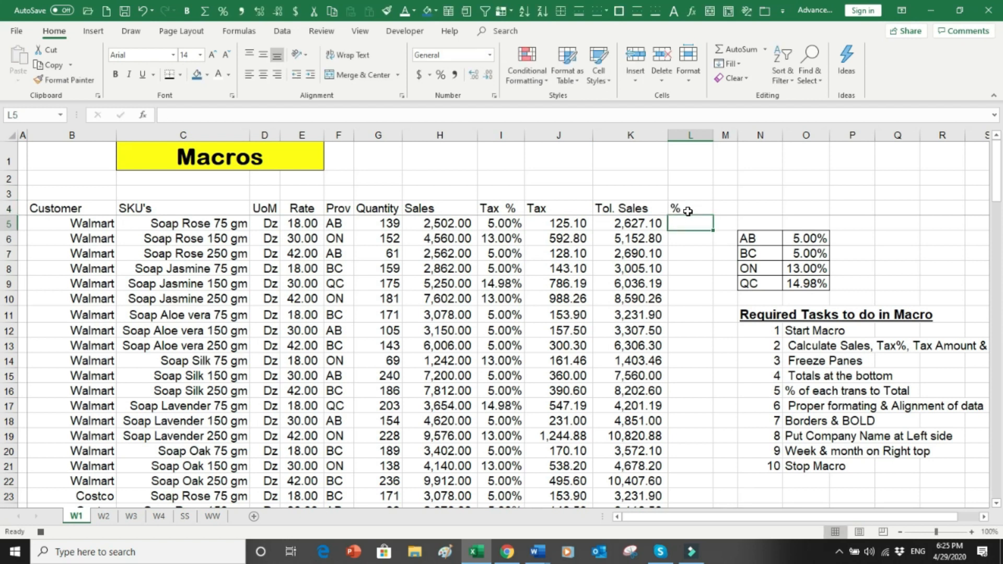
Step: Enter =H5/$H$113 in L5 to calculate the first transaction's share of total sales
type("=")
key("Left")
key("Left")
key("Left")
key("Left")
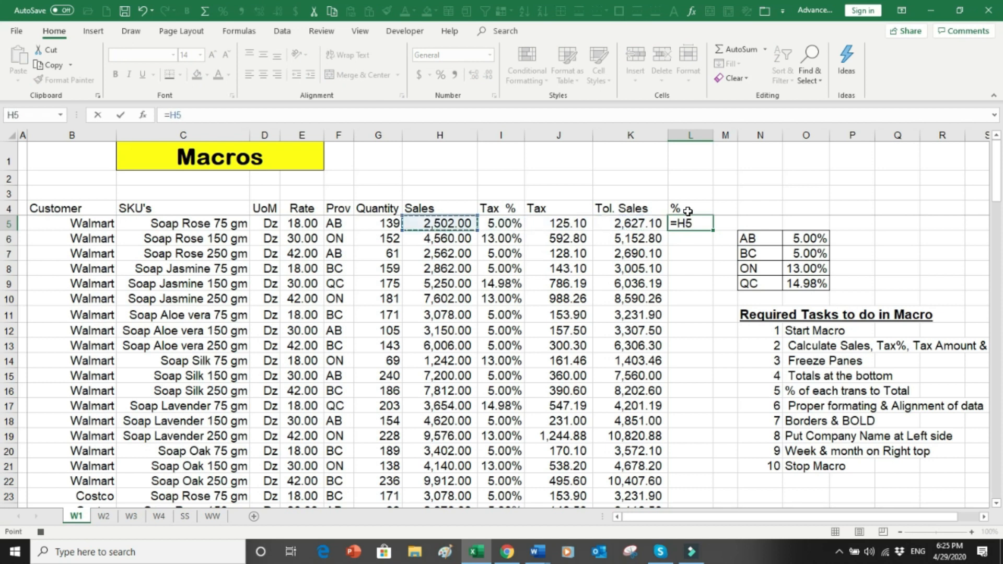
type("/")
key("Left")
key("Down")
key("Down")
key("Left")
key("Left")
key("Left")
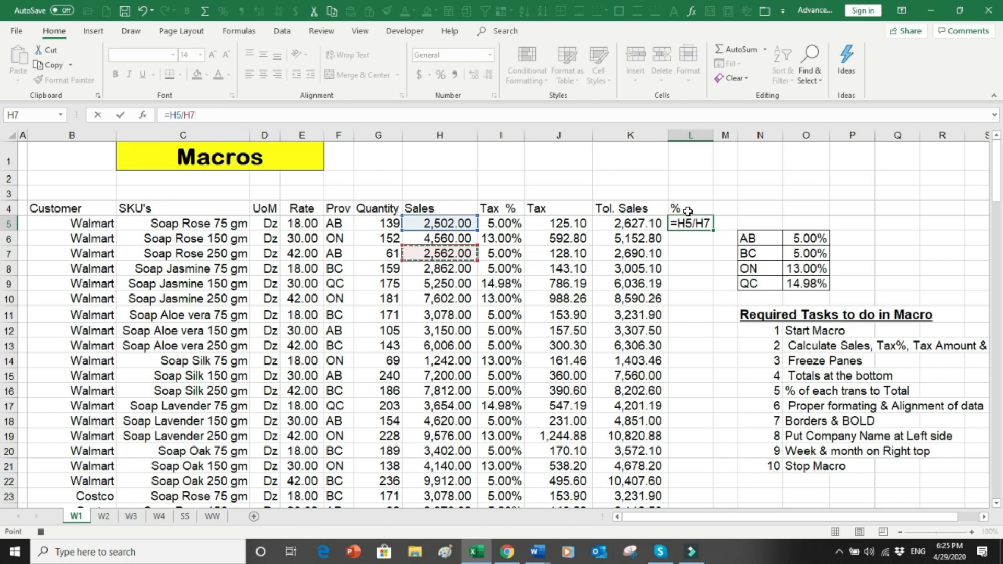
key("ctrl+Down")
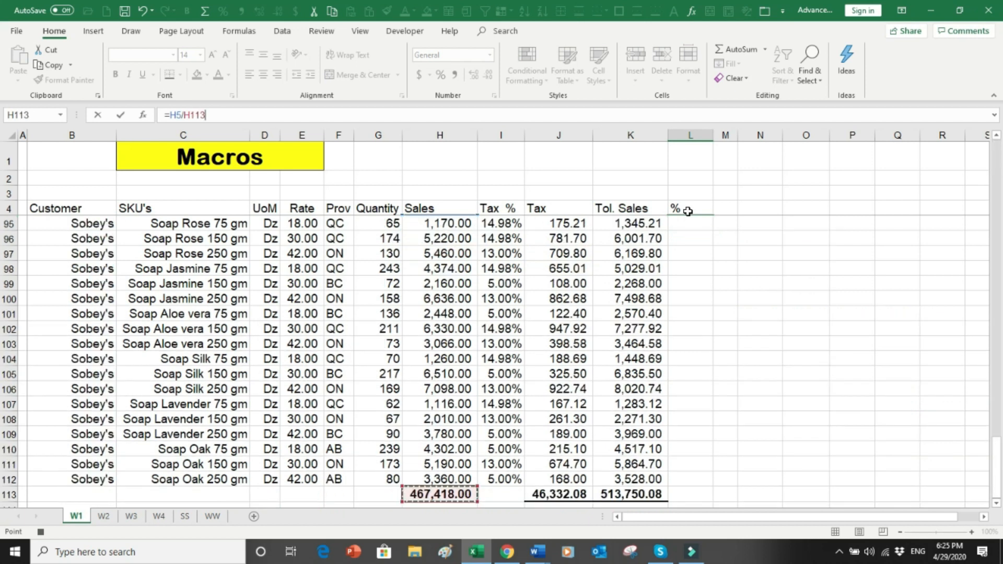
key("F4")
key("Return")
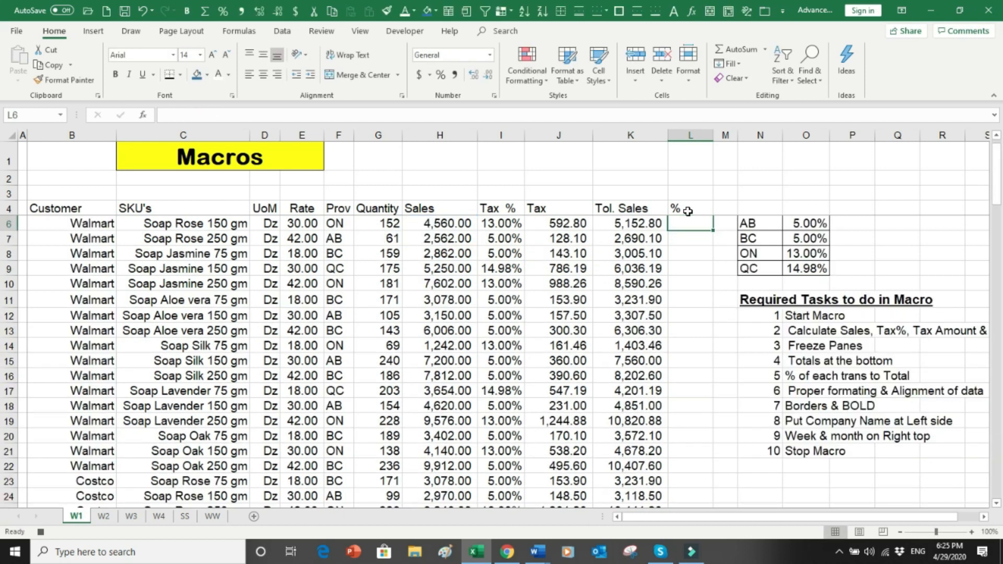
Step: Format L5 as a percentage with two decimal places
key("Up")
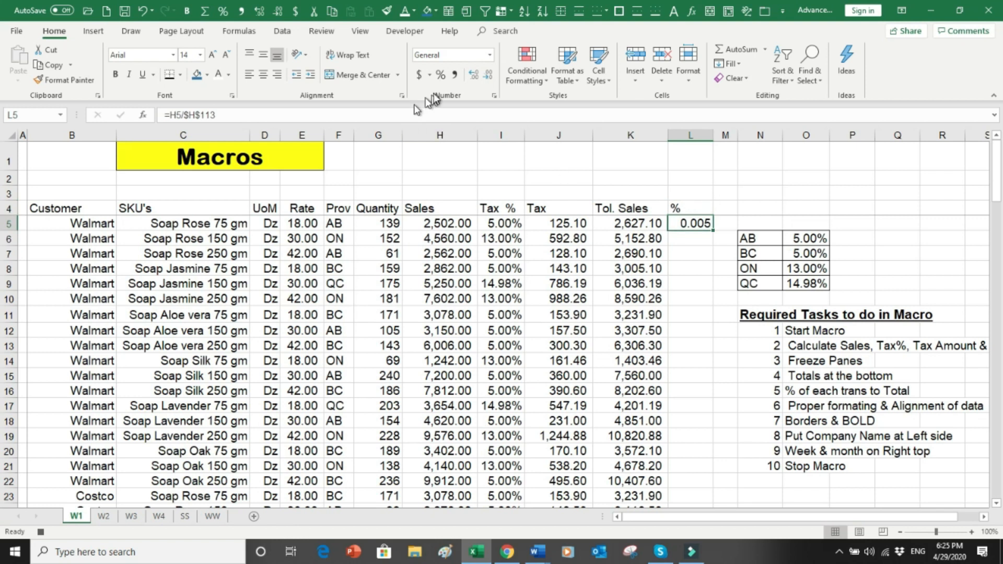
left_click(440, 77)
left_click(472, 78)
left_click(473, 77)
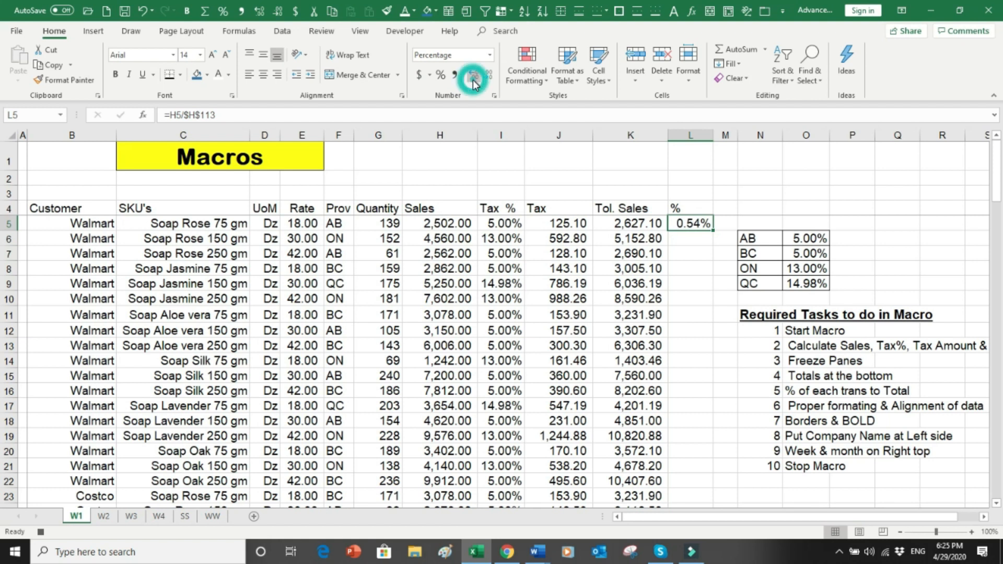
Step: Fill the percentage formula in L5 down through the last transaction in L112
double_click(716, 230)
left_click(700, 238)
Step: Sum the percentage column in L113 and make that total bold
key("Down")
key("Down")
key("ctrl+Down")
key("Down")
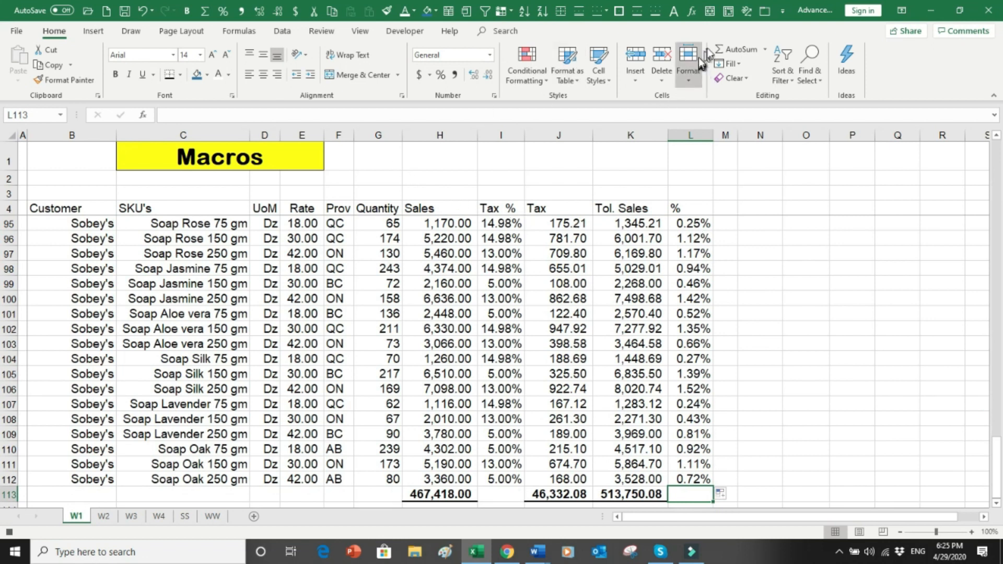
left_click(716, 47)
left_click(715, 47)
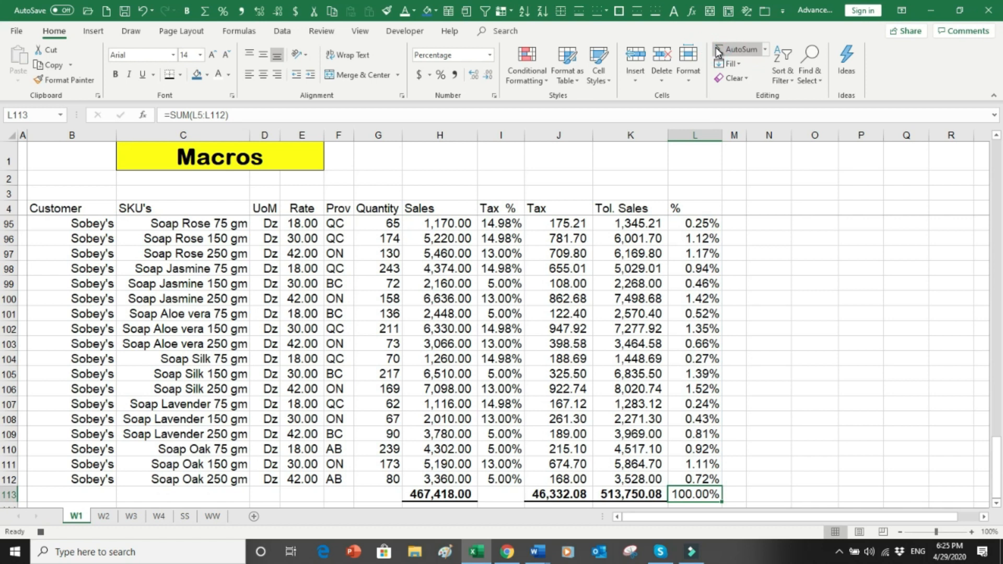
left_click(116, 75)
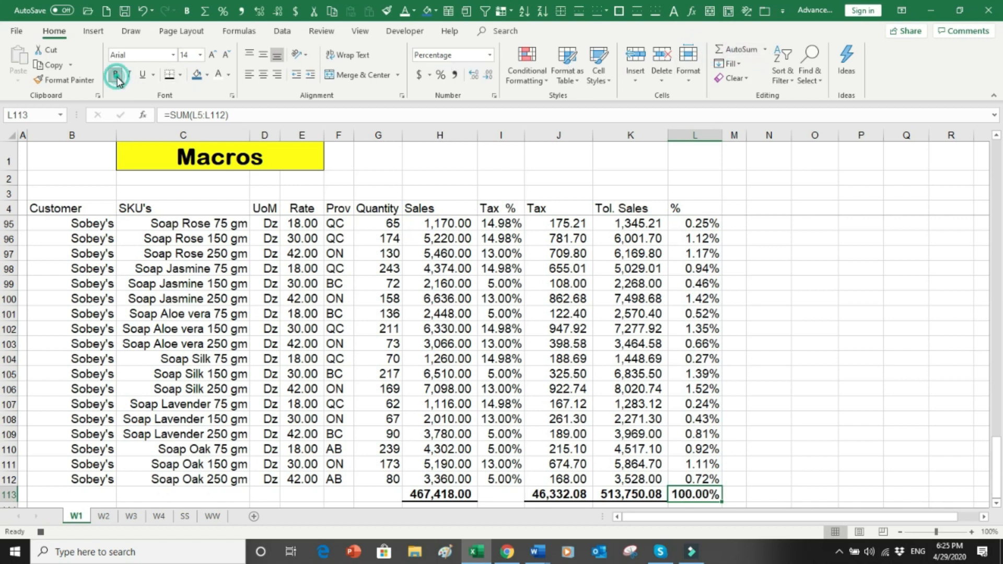
key("ctrl+Up")
key("Down")
key("Down")
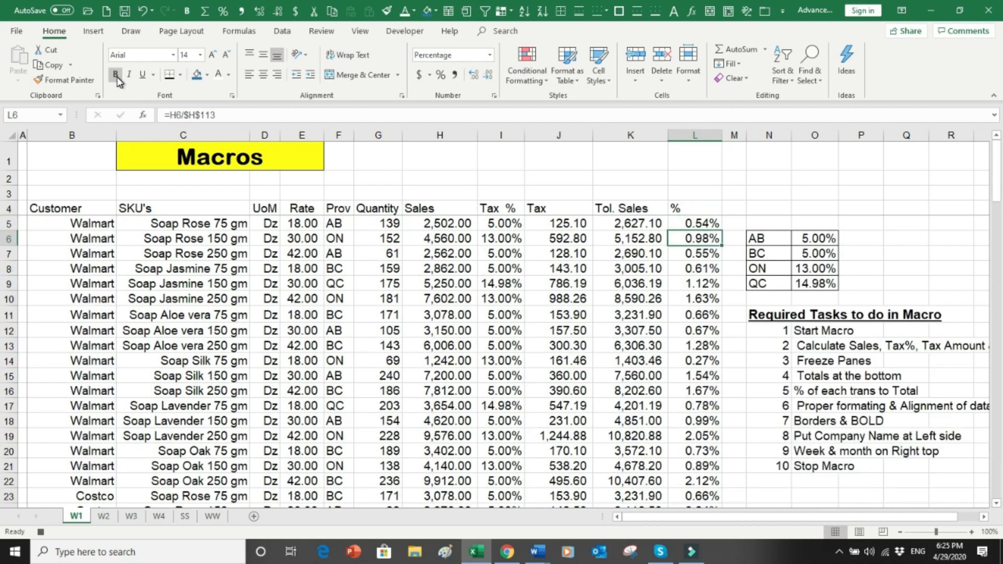
Step: Left-align the customer and SKU entries in B5:C112
left_click(75, 225)
key("ctrl+shift+Down")
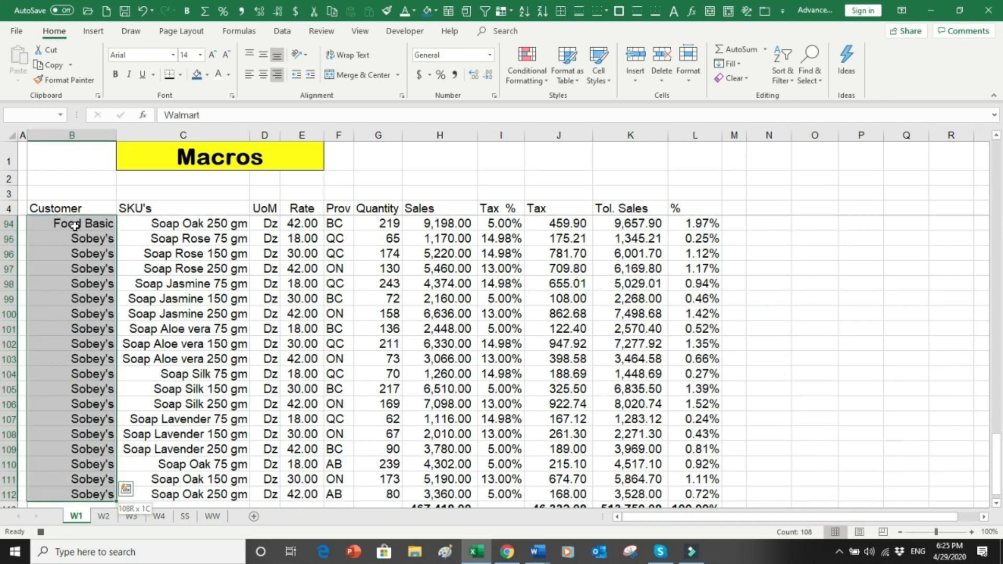
key("shift+Right")
key("shift+Down")
key("shift+Up")
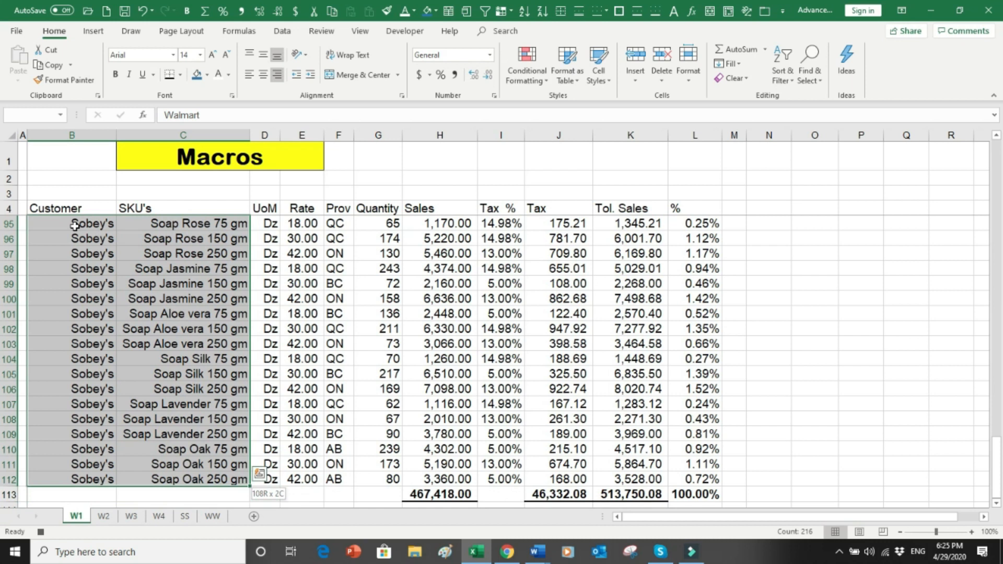
left_click(249, 75)
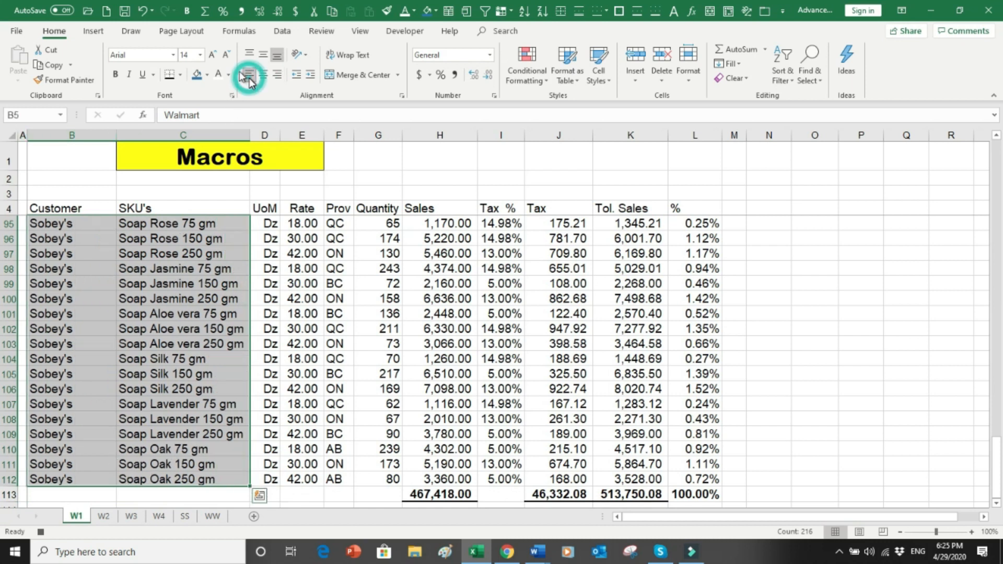
key("Up")
key("Up")
key("Down")
key("Down")
key("Right")
key("Right")
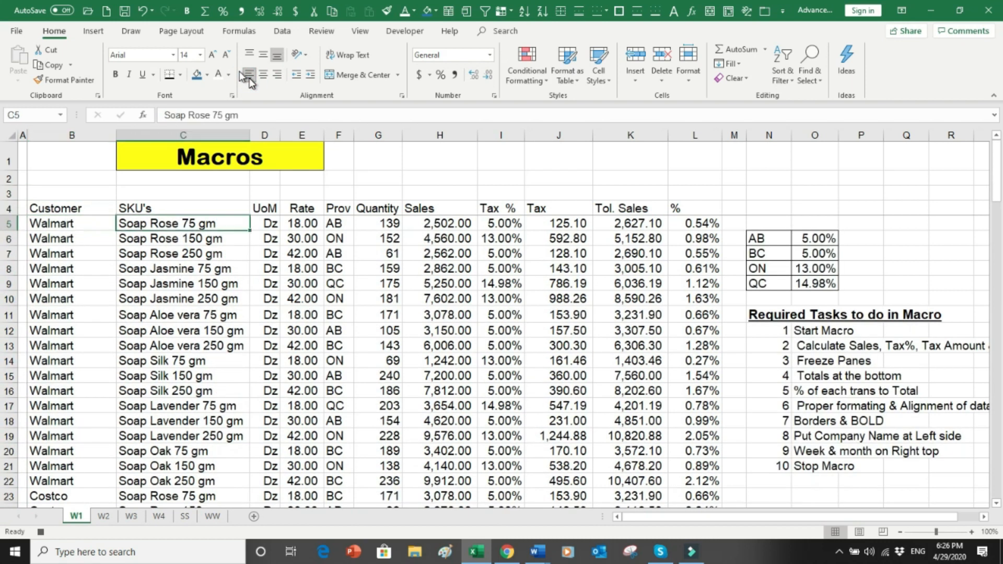
Step: Center the contents of the UoM column D and the Prov column F
left_click(264, 134)
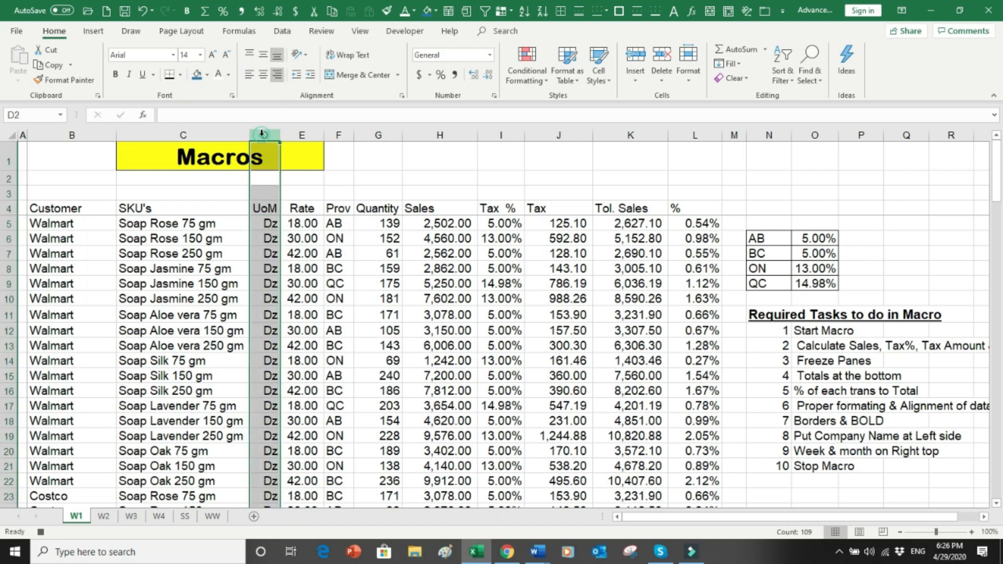
left_click(264, 78)
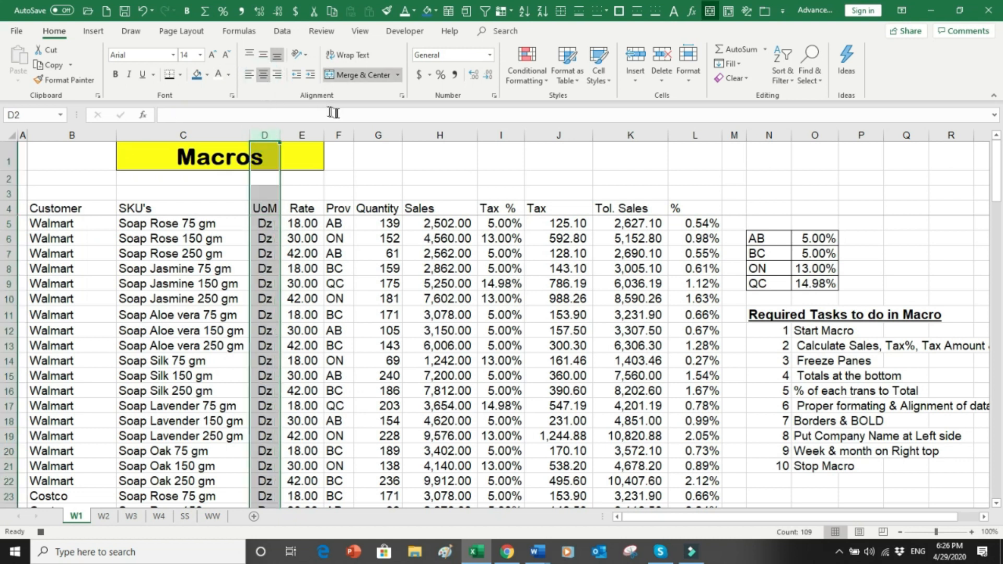
left_click(337, 132)
left_click(264, 74)
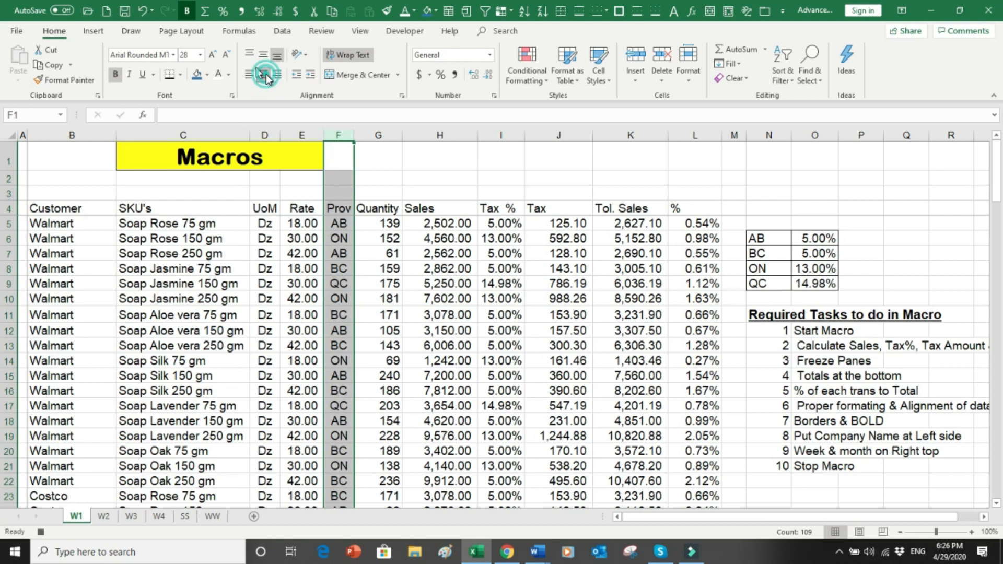
Step: Make the headers in row 4 bold and center them
left_click(8, 208)
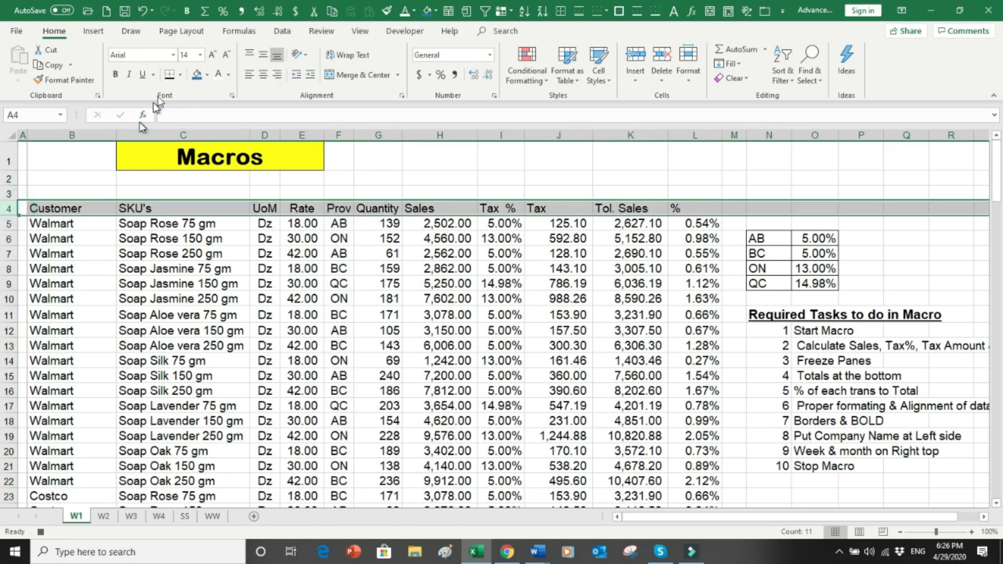
left_click(116, 74)
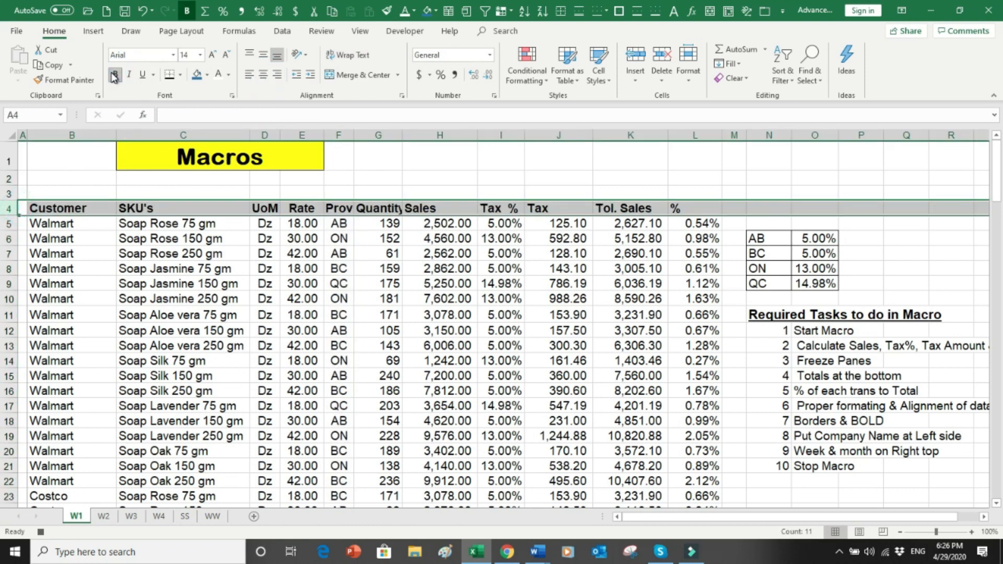
left_click(270, 74)
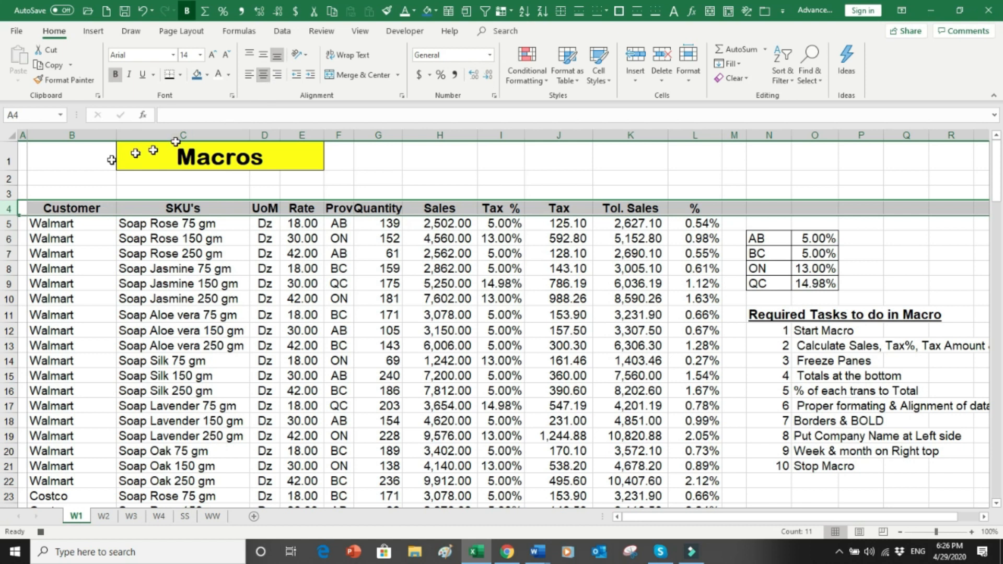
Step: Apply All Borders to the transaction data in B5:L112
left_click(67, 224)
key("ctrl+shift+Down")
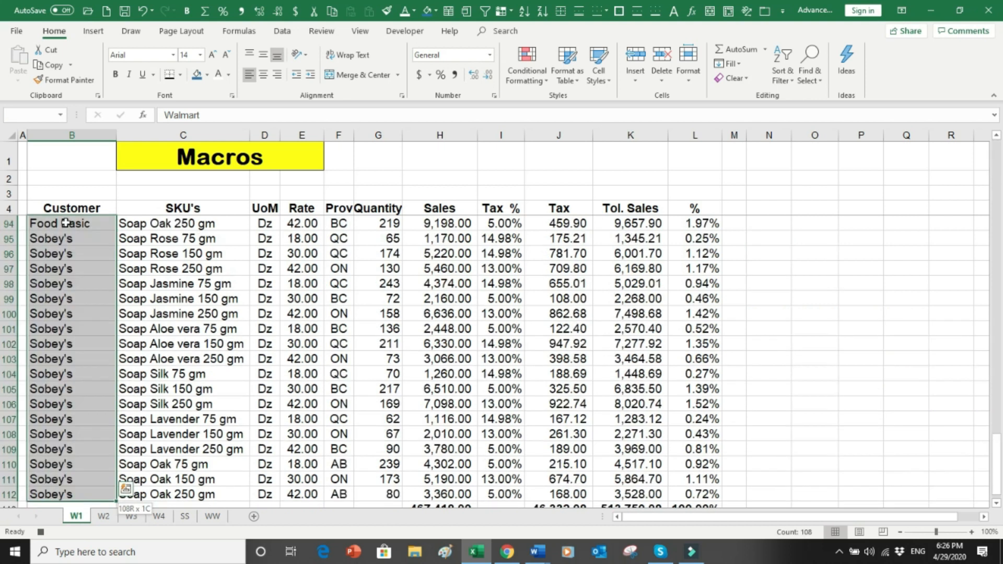
key("shift+Right")
key("shift+Right")
key("shift+Right")
key("shift+Right")
key("shift+Right")
key("shift+Right")
key("shift+Right")
key("shift+Right")
key("shift+Right")
key("shift+Right")
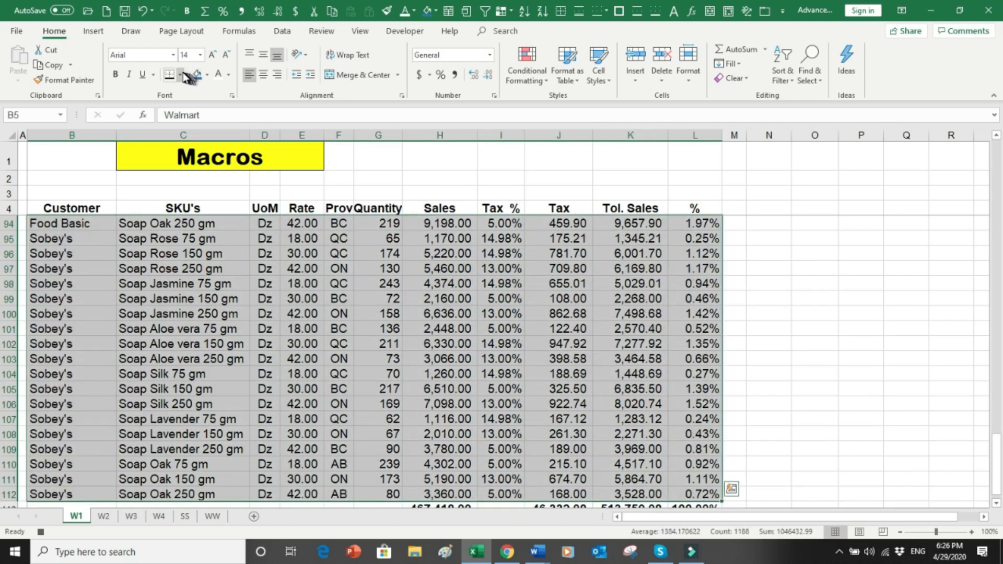
left_click(180, 74)
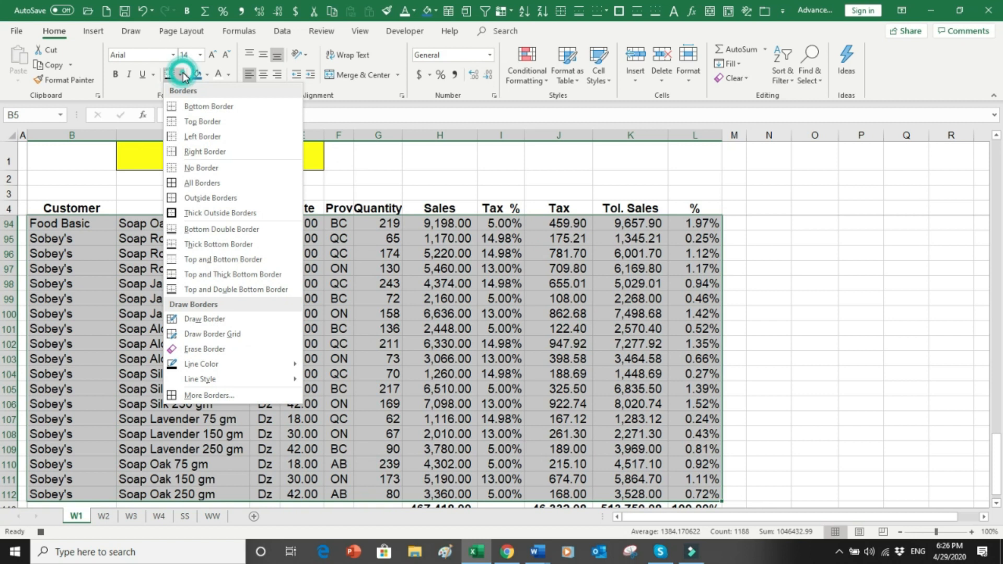
left_click(191, 183)
Step: Apply Thick Outside Borders to the header cells B4:L4
left_click_drag(74, 206, 339, 208)
key("shift+Right")
key("shift+Right")
key("shift+Right")
key("shift+Right")
key("shift+Right")
key("shift+Right")
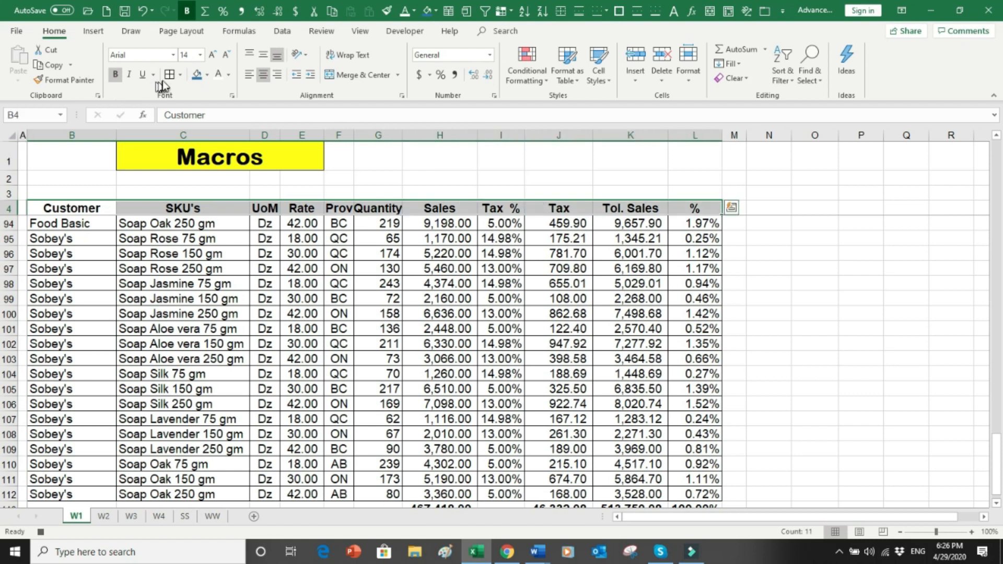
left_click(179, 75)
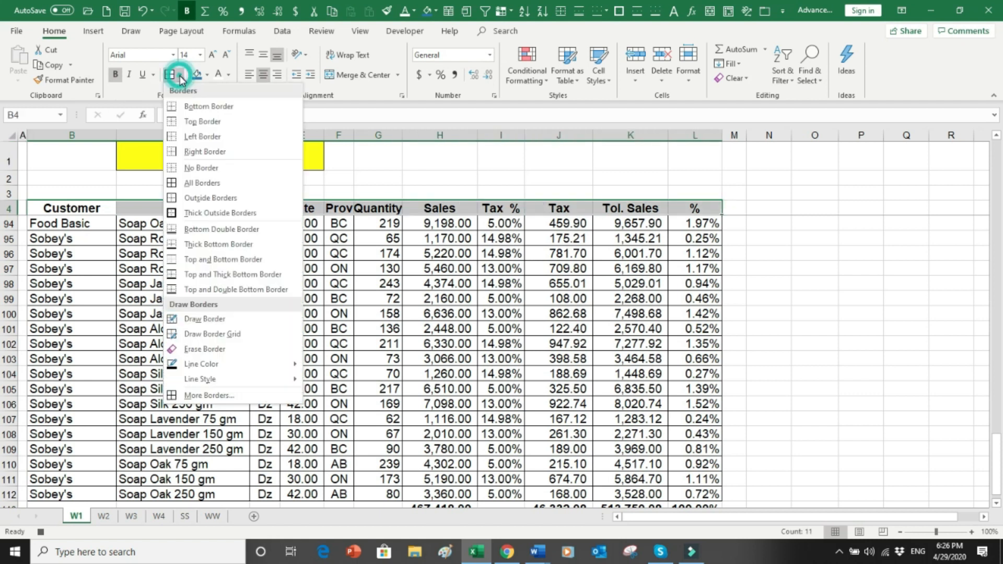
left_click(206, 214)
Step: Give the header cells B4:L4 a blue fill and white font color
left_click(198, 76)
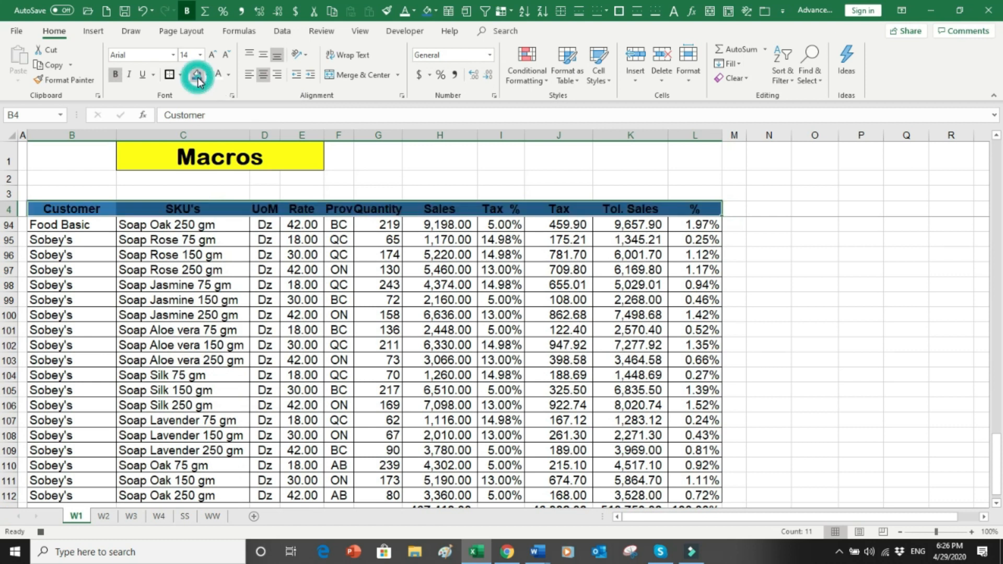
left_click(218, 76)
key("Up")
key("Up")
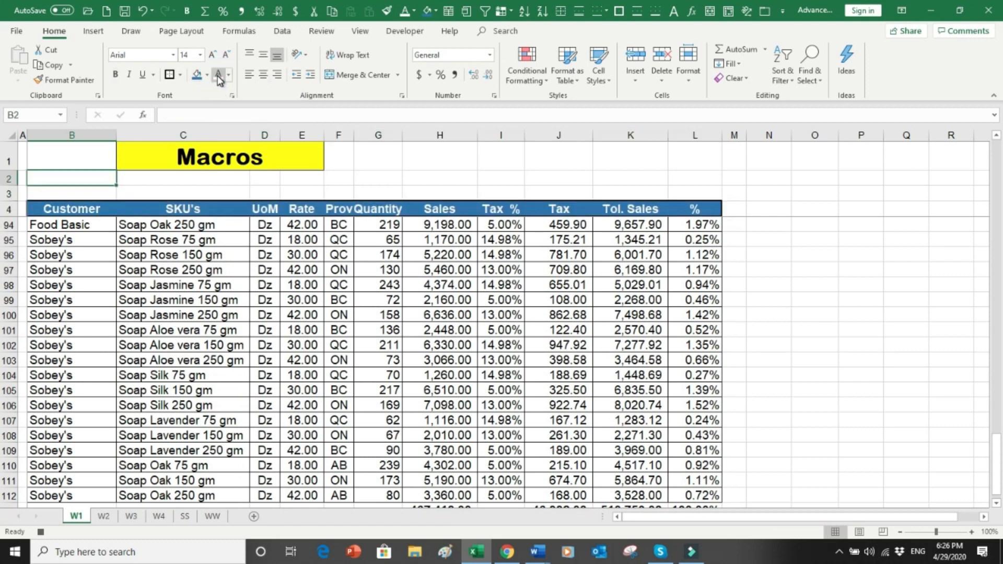
key("Down")
key("Down")
key("Down")
key("Down")
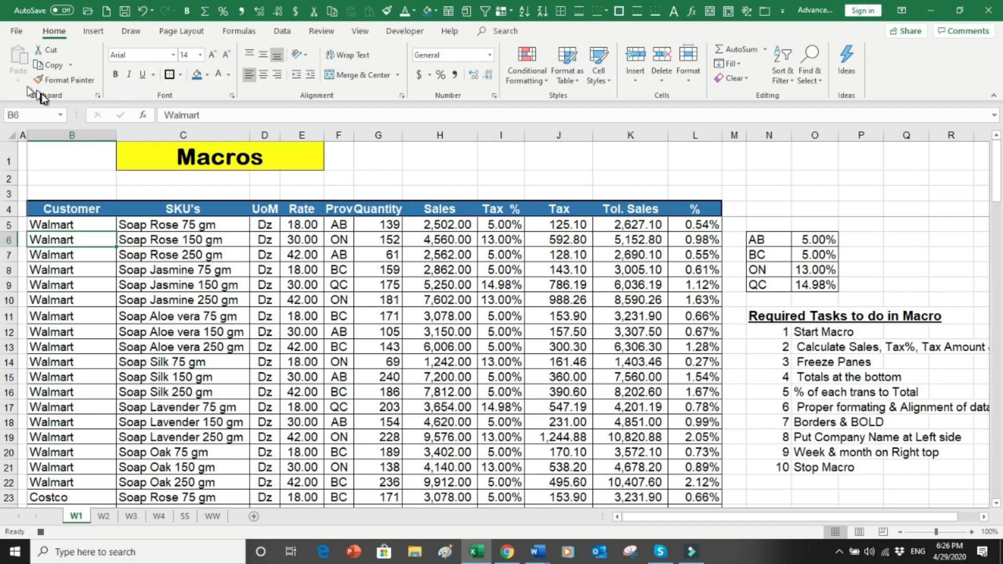
Step: Enter the company name ABC Soap Company Inc. in cell B3 above the table
left_click(64, 190)
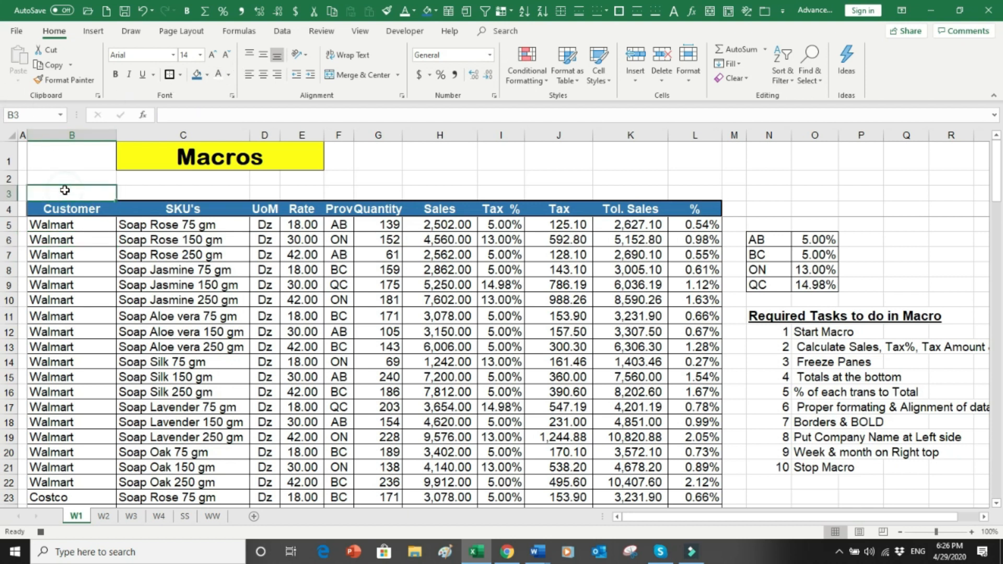
type("ABC C")
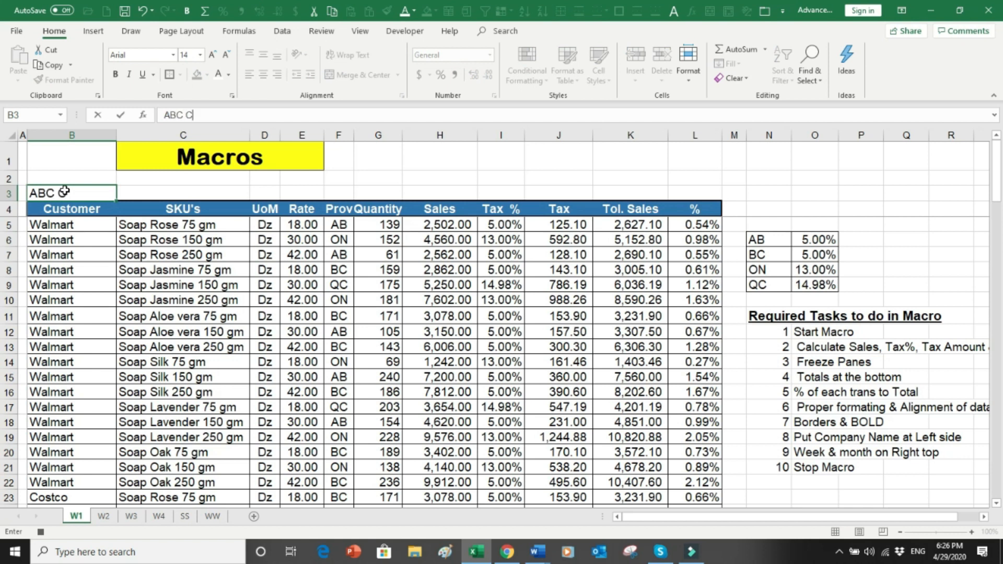
key("BackSpace")
type("Soap Company")
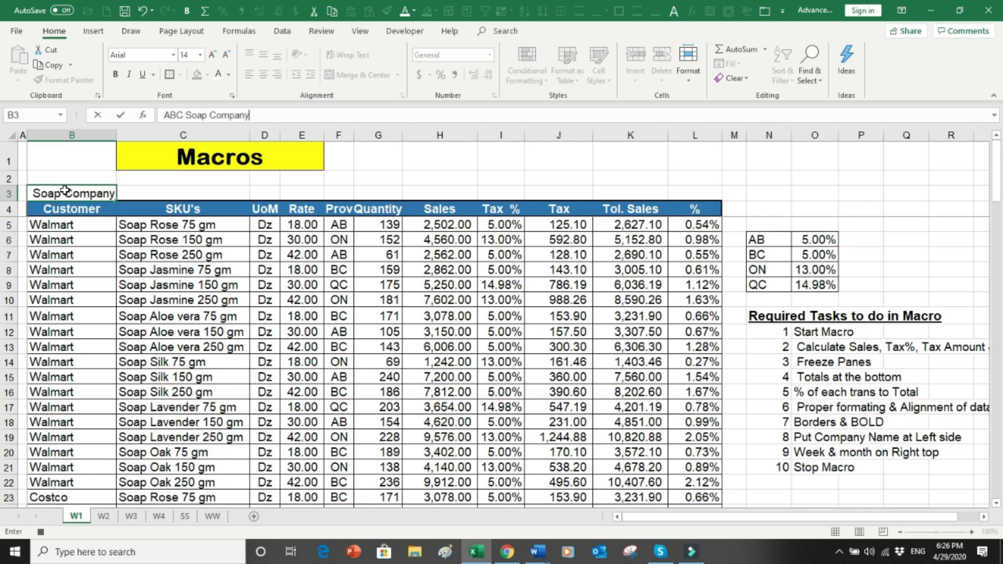
type(" Inc.")
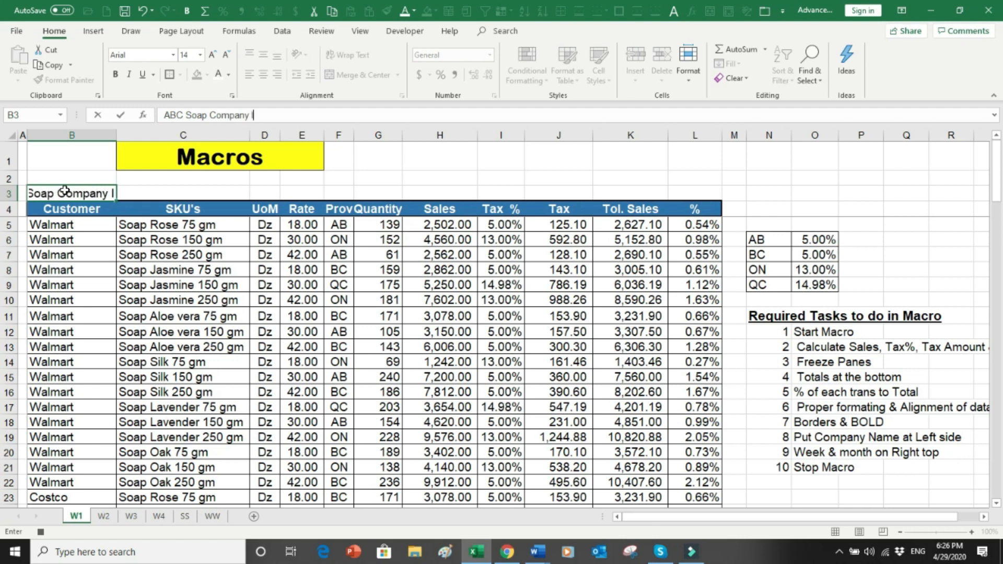
key("Return")
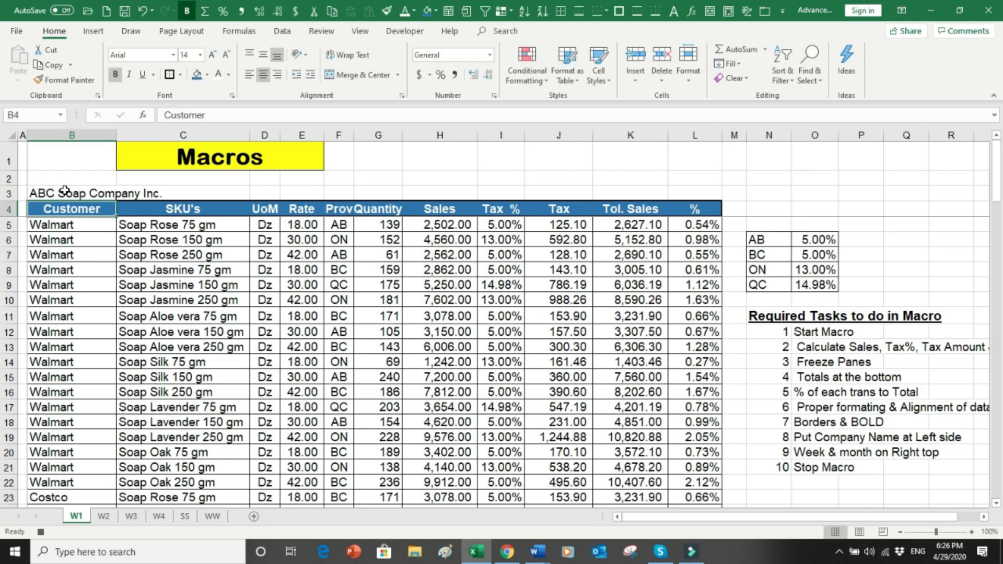
Step: Set the company name in B3 to font size 18 and bold
left_click(65, 191)
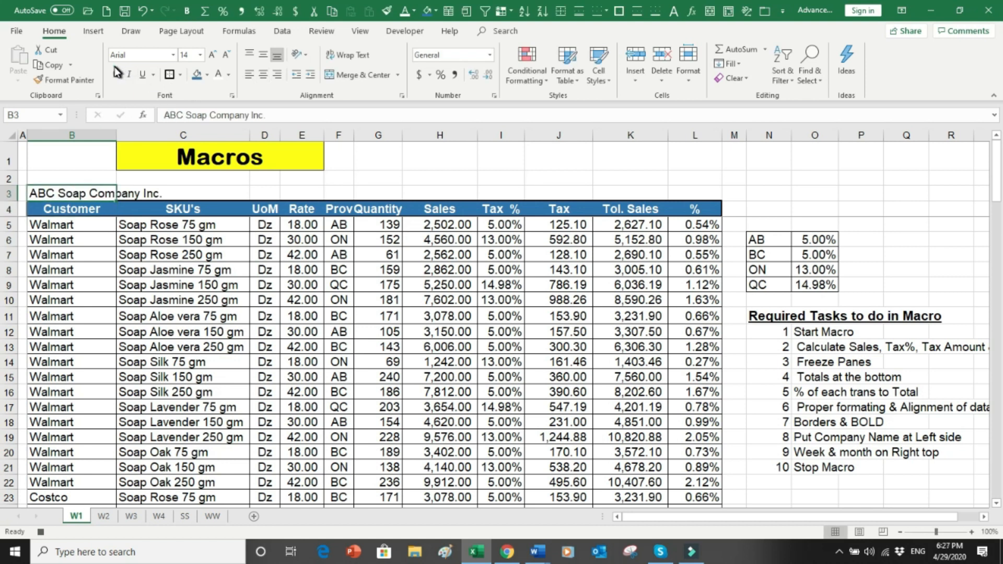
left_click(211, 59)
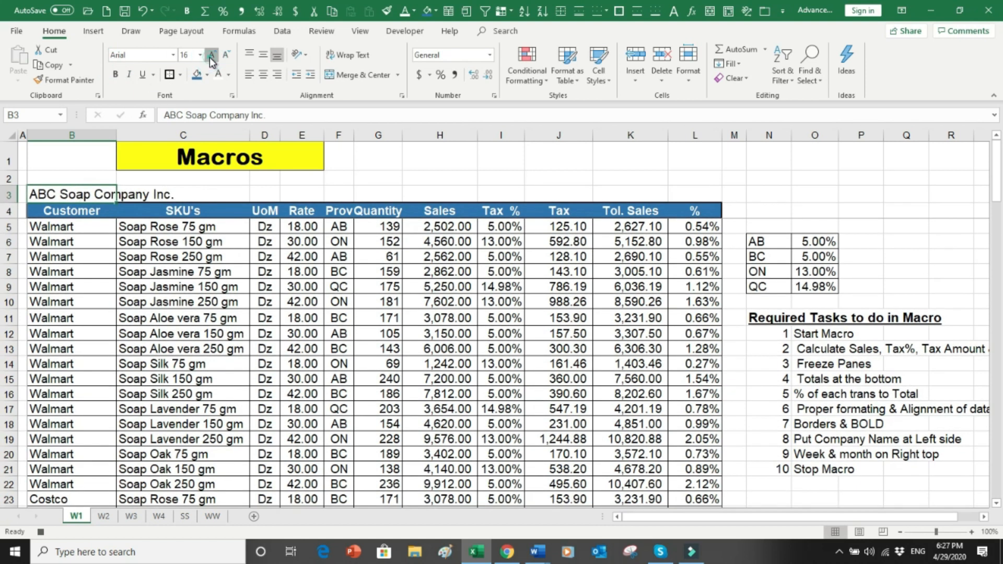
left_click(211, 59)
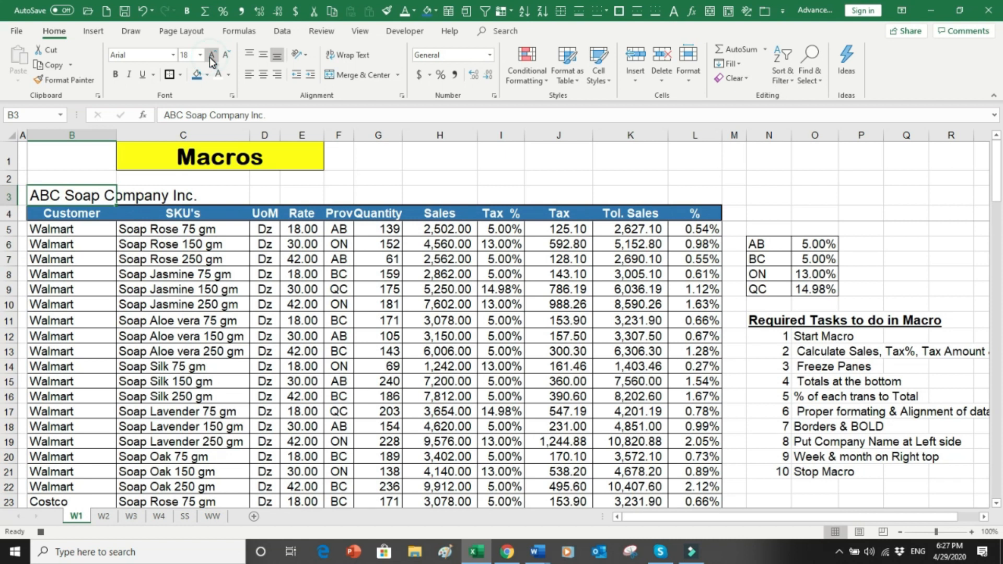
left_click(117, 75)
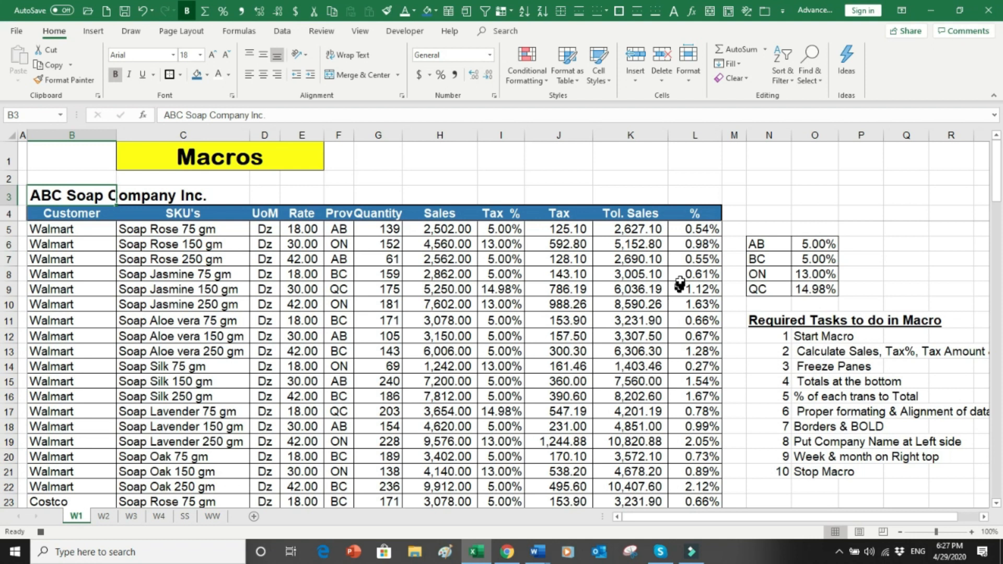
Step: Enter the period label 1st Sweek of March 2020 in cell L3
left_click(684, 194)
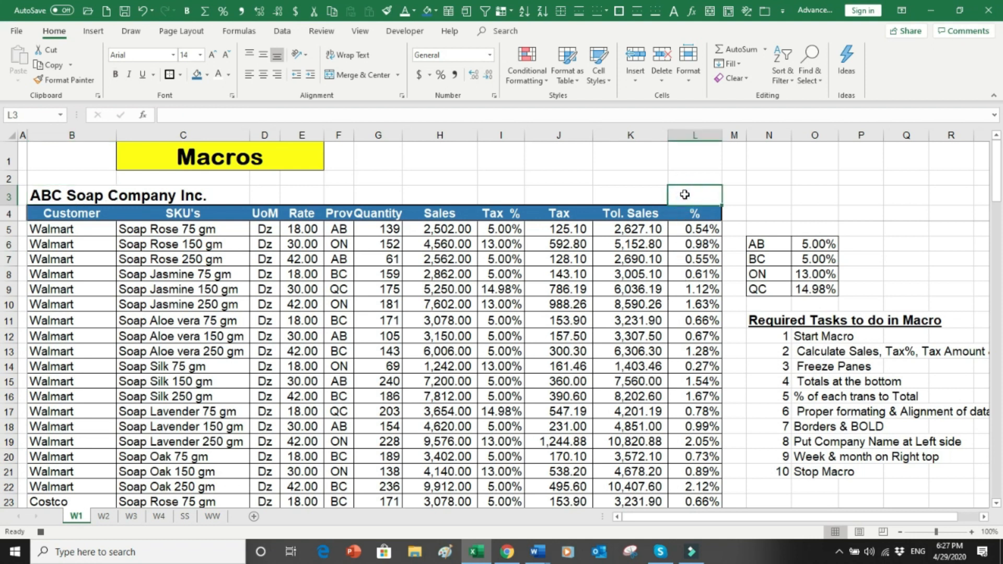
type("1st Sweek o")
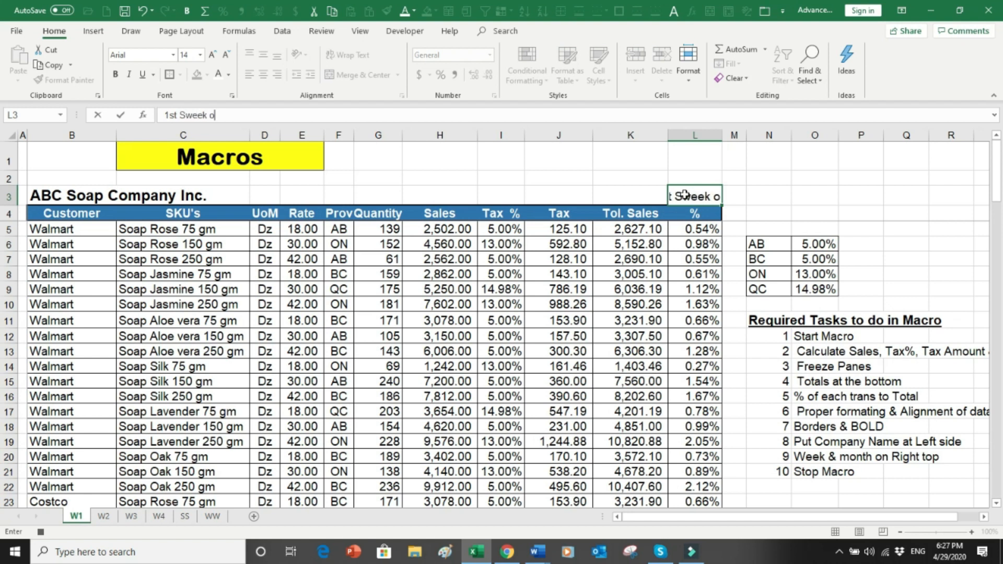
type("f March ")
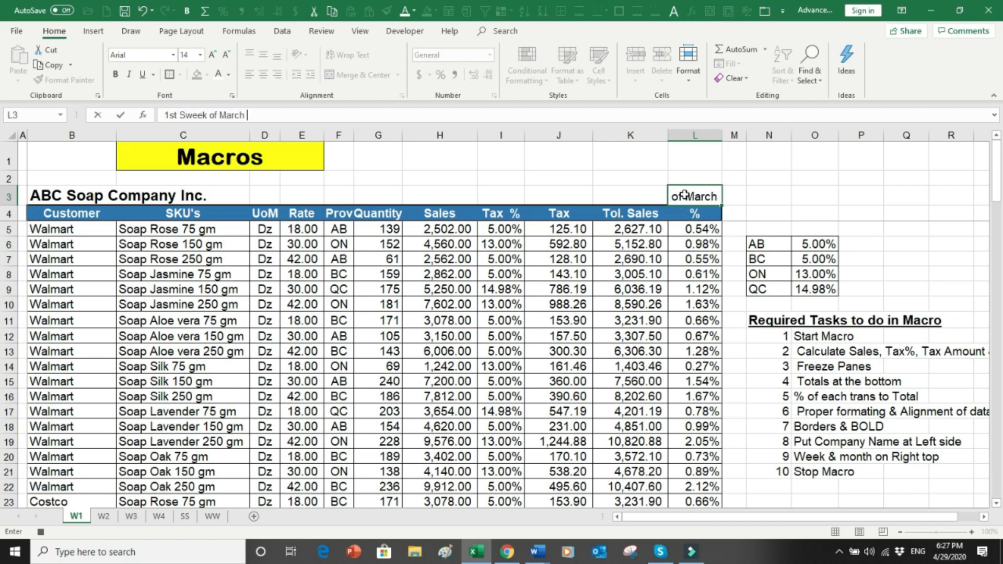
type("2020")
key("ctrl+Return")
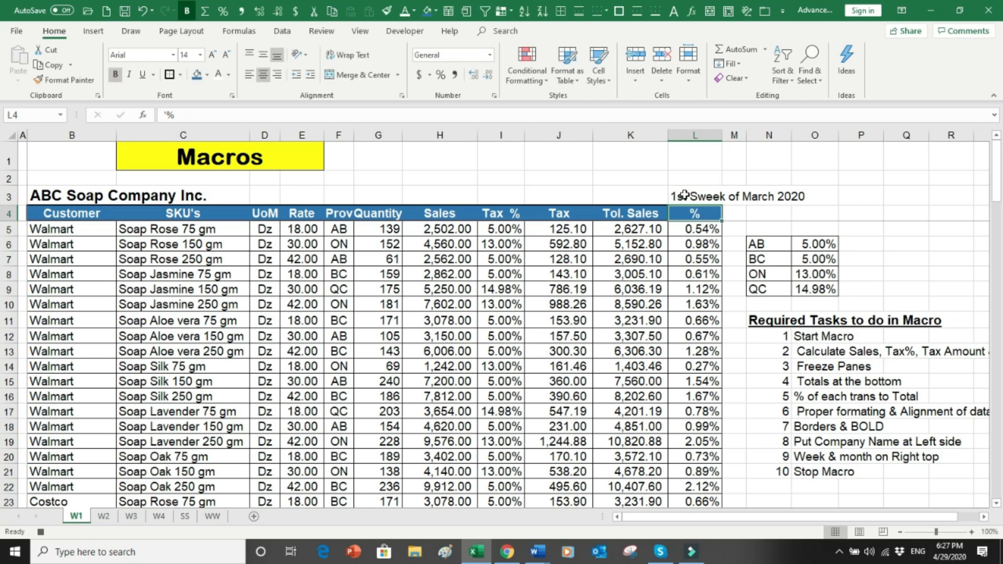
Step: Right-align the period label in L3 and widen column F to 6.25 and column G to 10
left_click(277, 74)
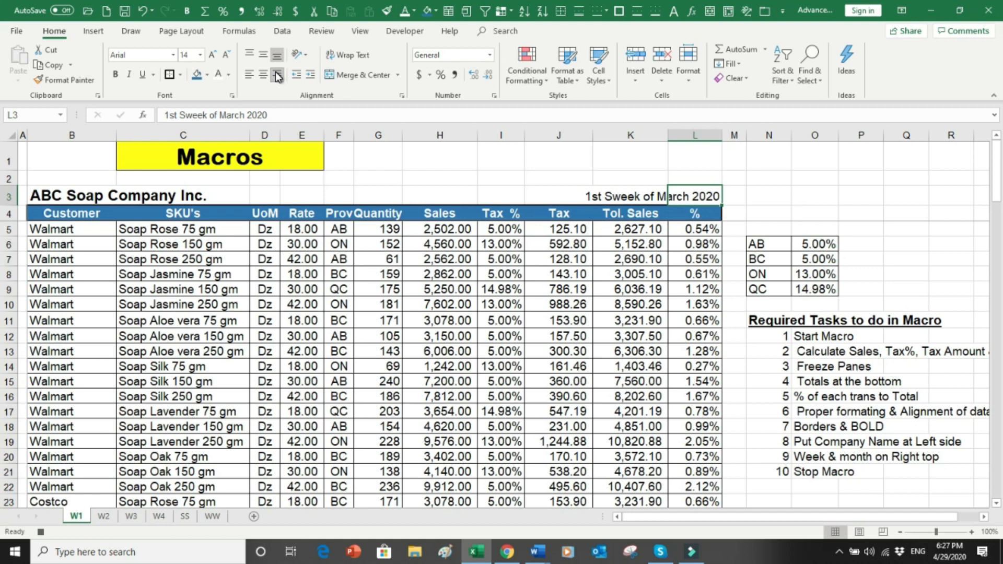
left_click_drag(354, 136, 358, 136)
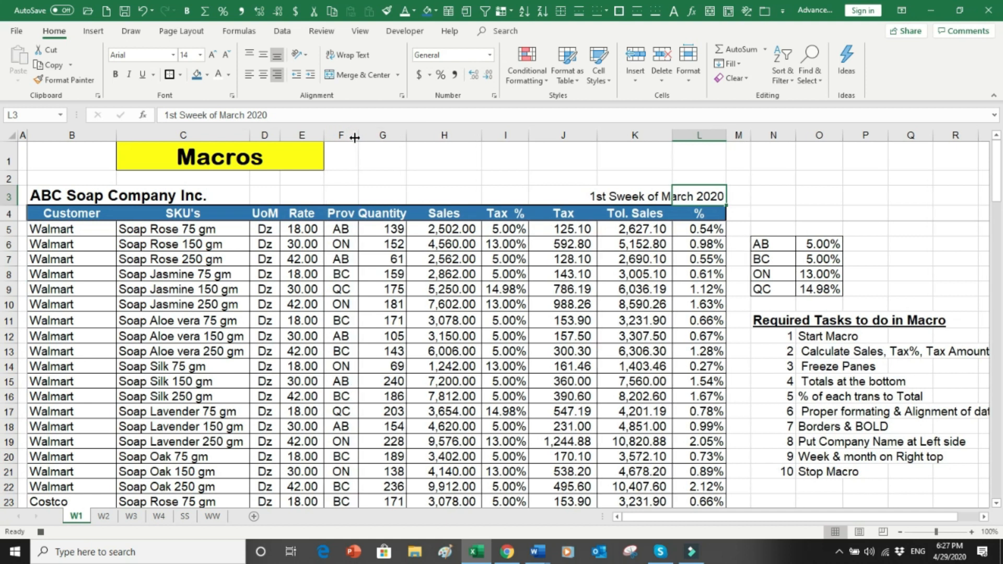
left_click_drag(407, 135, 412, 135)
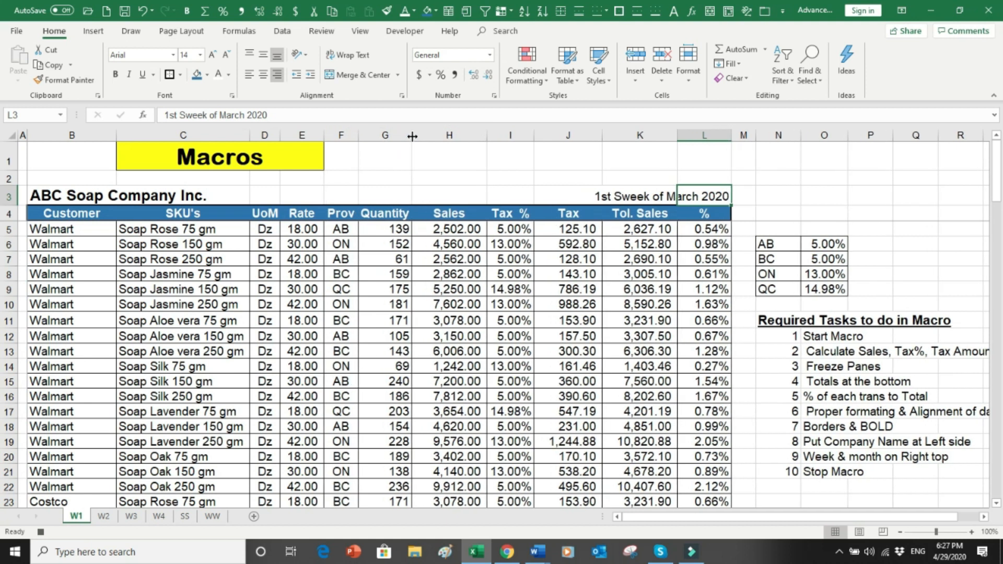
Step: Stop recording the Format1 macro
left_click(41, 532)
left_click(245, 416)
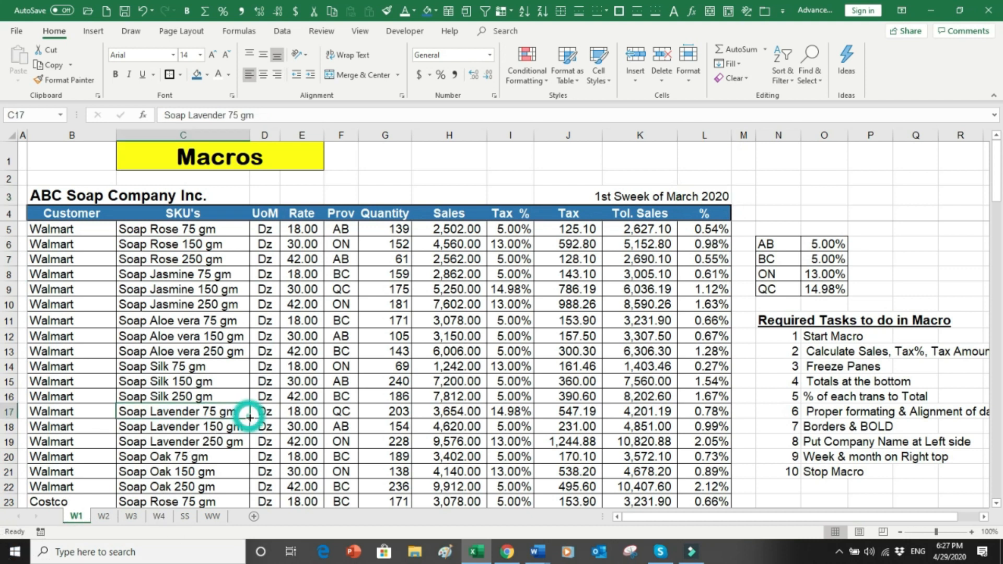
Step: Review sheets W2, W3, W4 and the SS sales summary, and trace the Week 1 Tot. Sales formula to its source cell
left_click(104, 517)
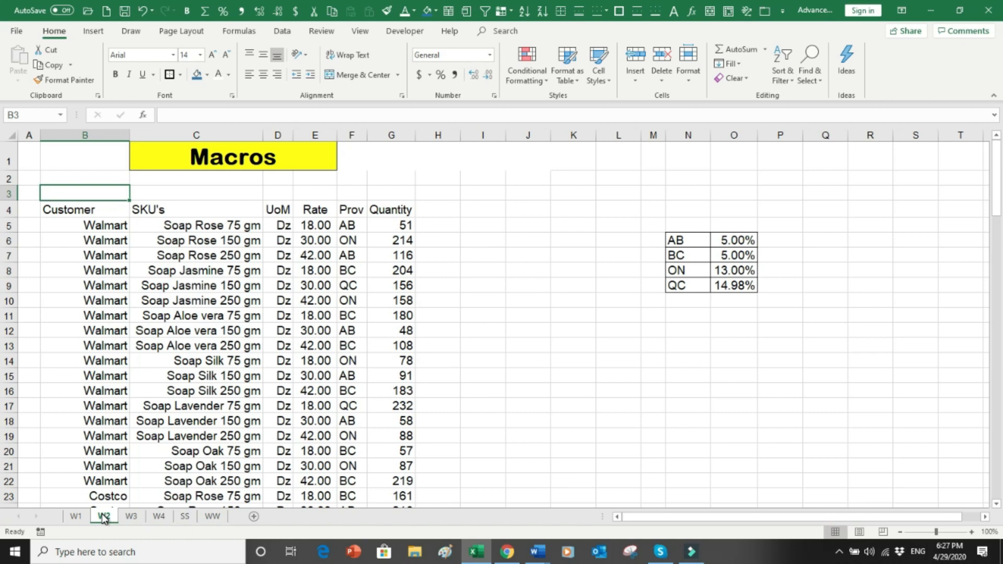
left_click(131, 516)
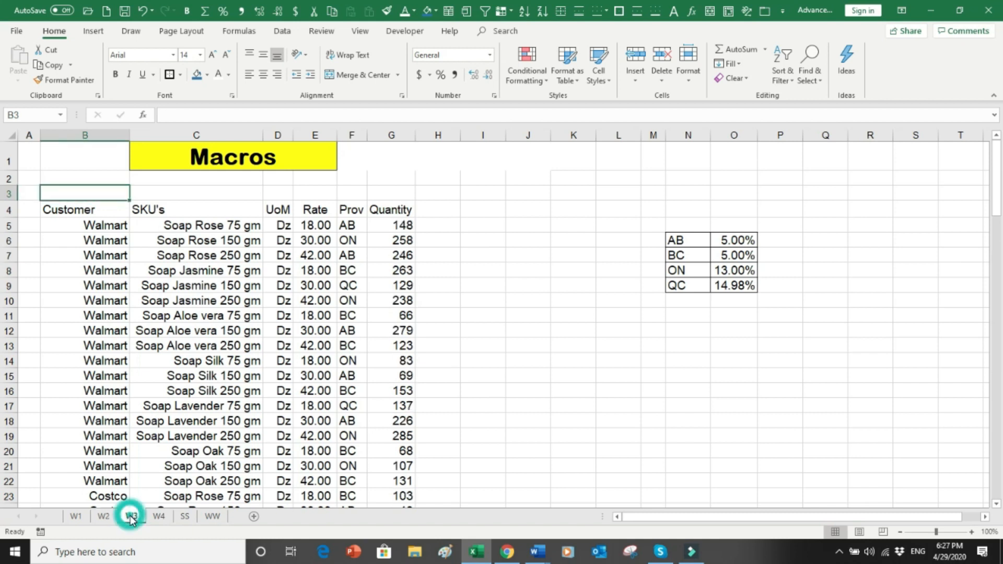
left_click(158, 517)
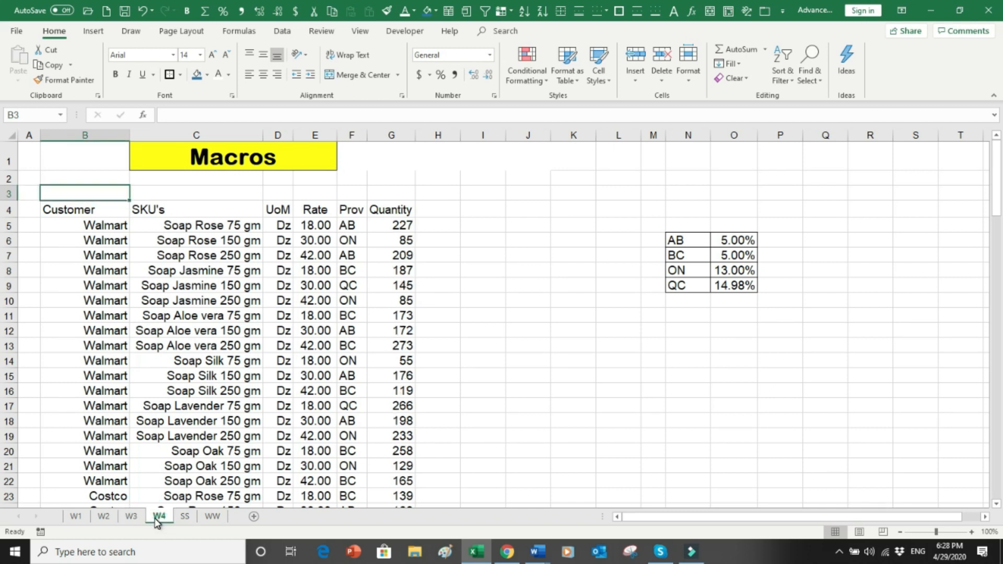
left_click(184, 517)
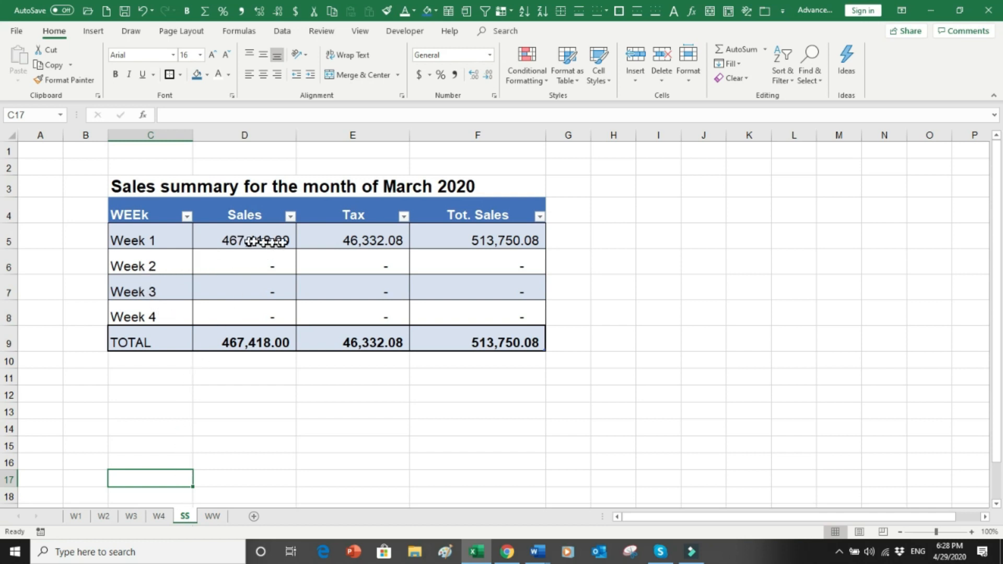
left_click(498, 240)
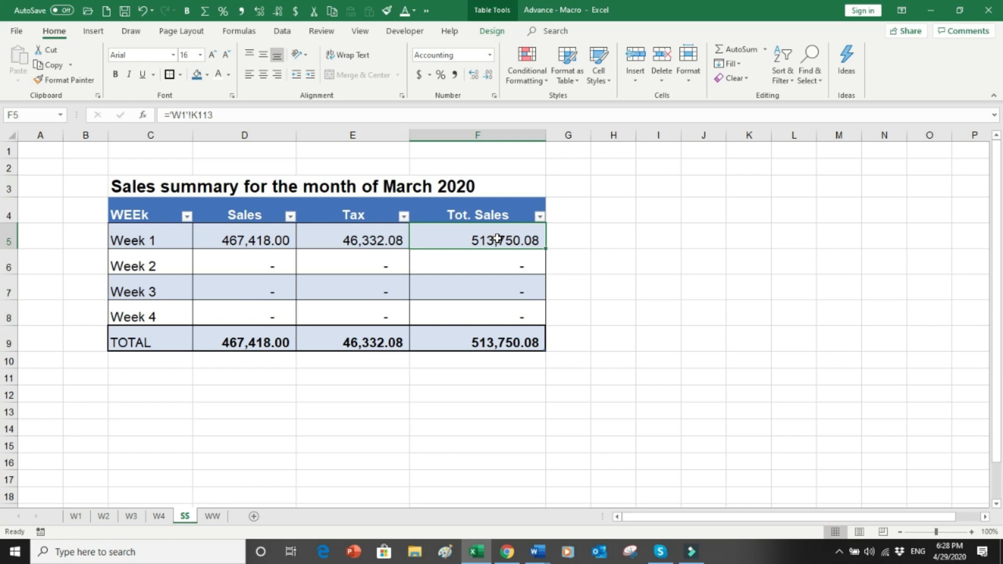
double_click(498, 239)
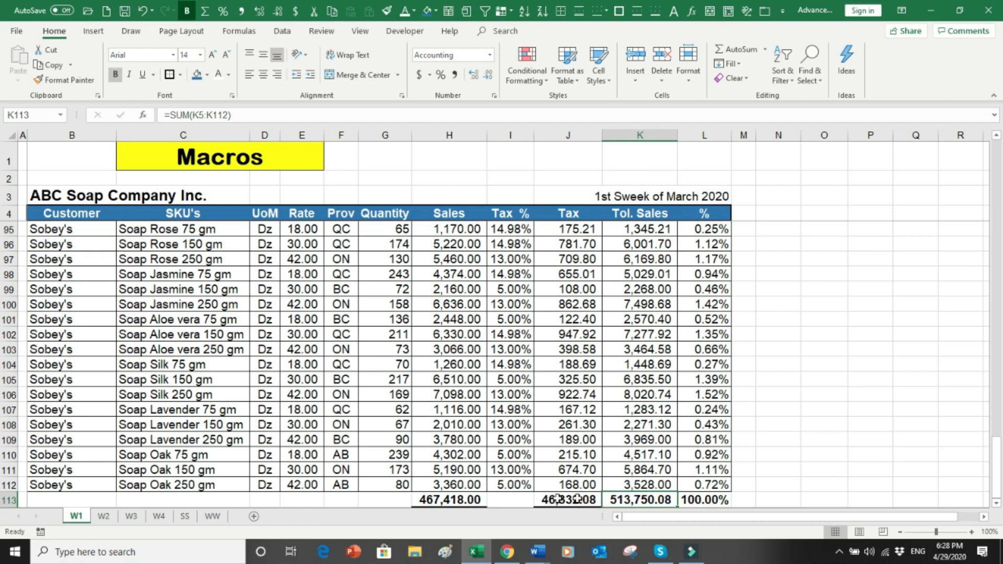
Step: Switch to sheet W2 and view the Format1 macro in the list of macros without running it
left_click(110, 519)
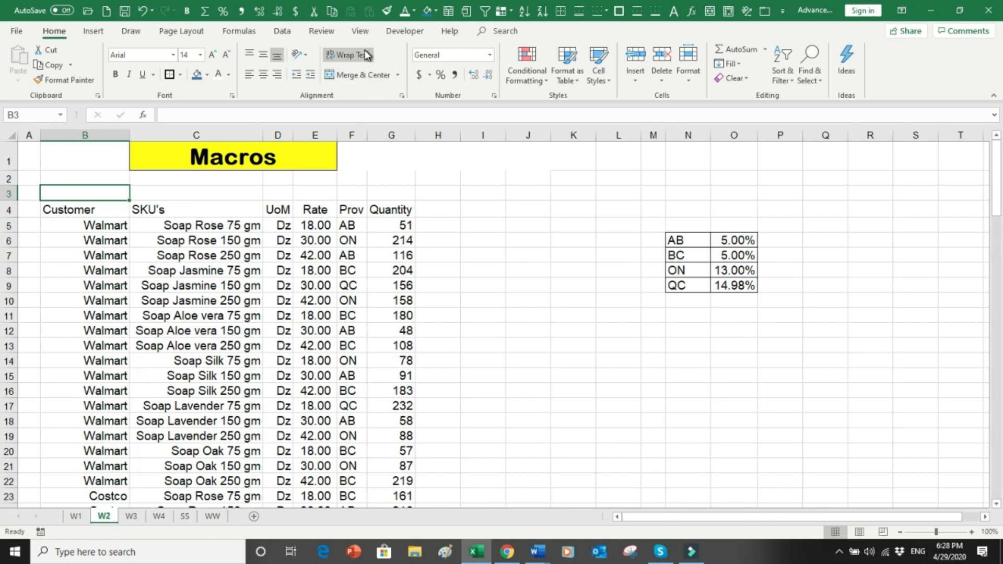
left_click(360, 31)
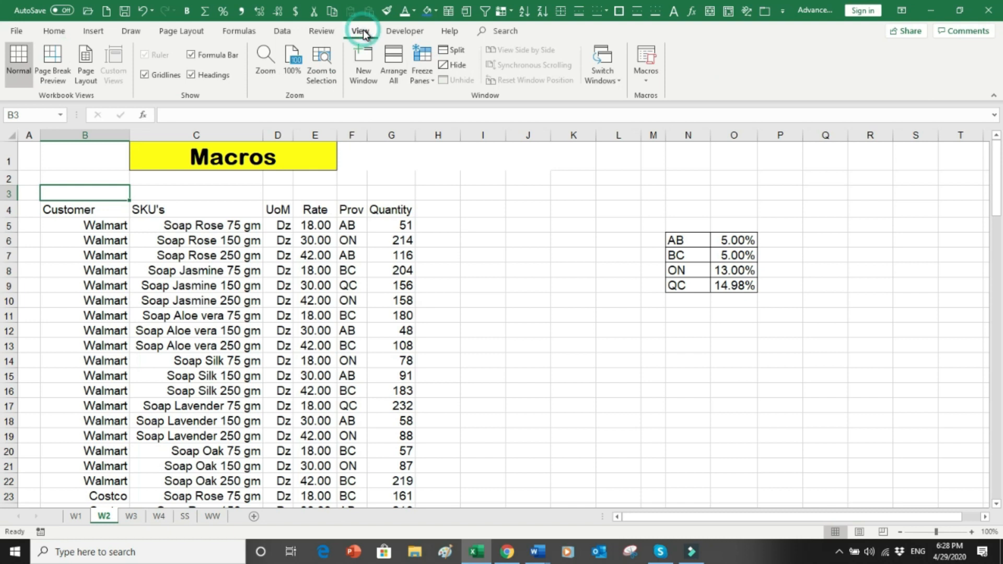
left_click(652, 79)
left_click(661, 95)
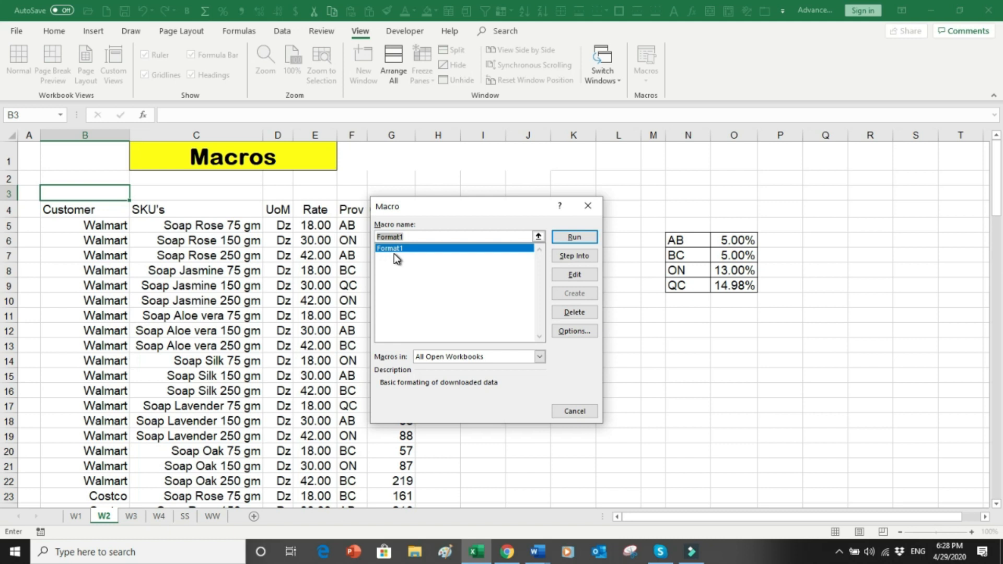
left_click(562, 412)
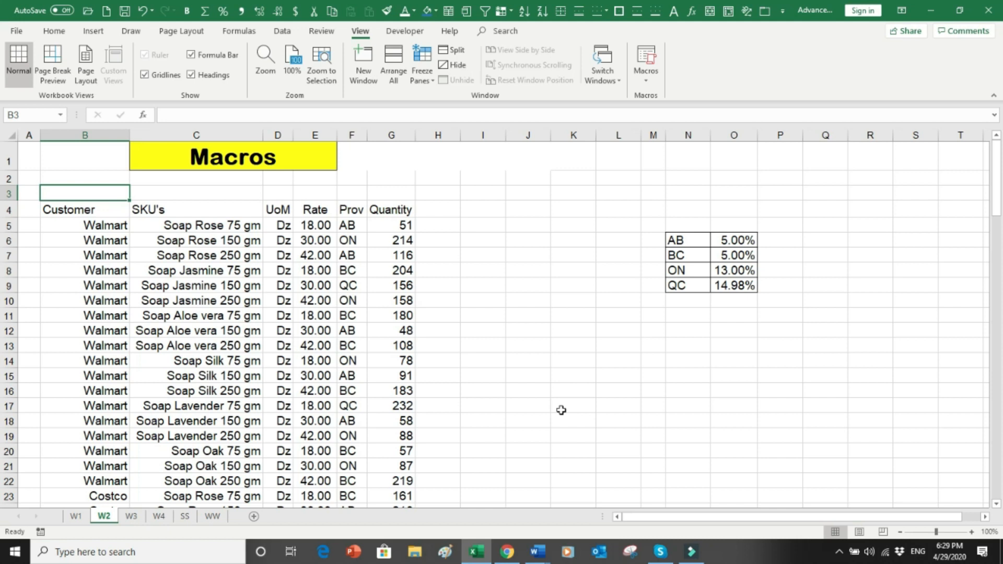
Step: Run the Format1 macro on sheet W2 and slightly widen columns L and H there
key("ctrl+shift+m")
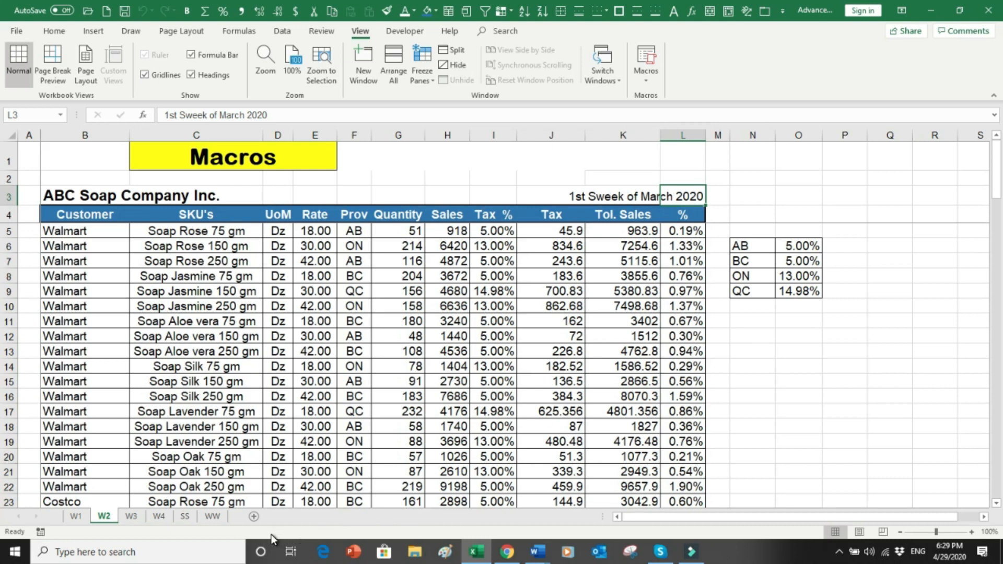
left_click(590, 403)
key("Down")
key("ctrl+Down")
key("Down")
key("Down")
key("Up")
left_click_drag(701, 133, 717, 136)
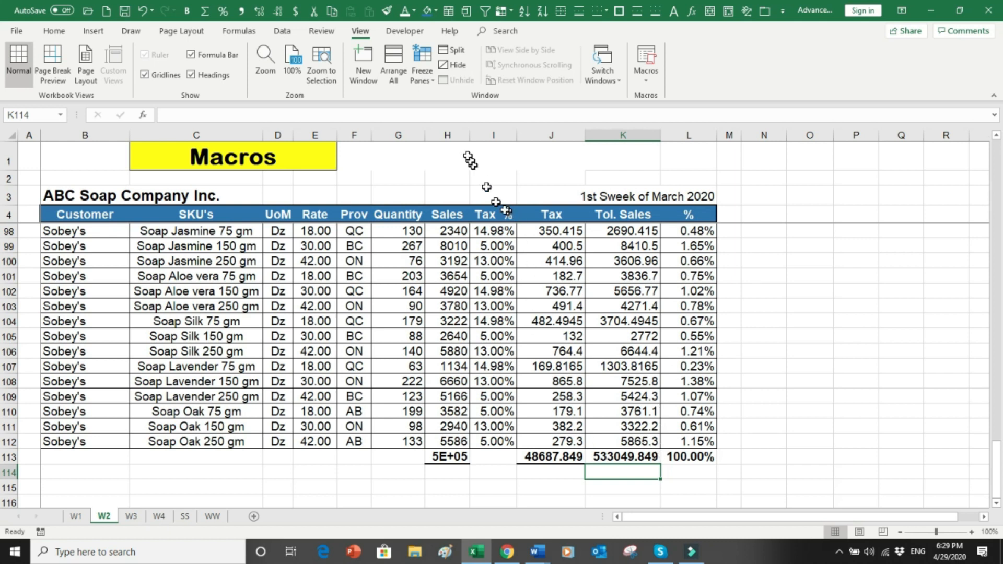
left_click_drag(470, 137, 477, 137)
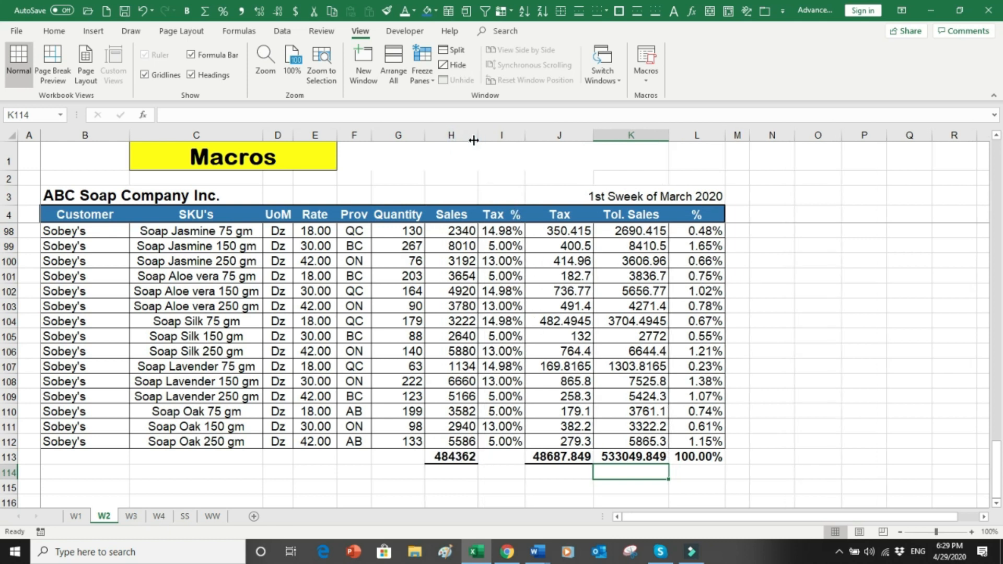
Step: Examine the totals row and the formatted sales rows on sheet W2, going back up to the beginning of the table
key("Up")
key("Down")
key("Down")
key("Down")
key("Down")
key("Down")
key("Up")
key("Up")
key("Page_Up")
key("Page_Up")
key("Page_Up")
key("Page_Up")
key("Page_Up")
key("Page_Up")
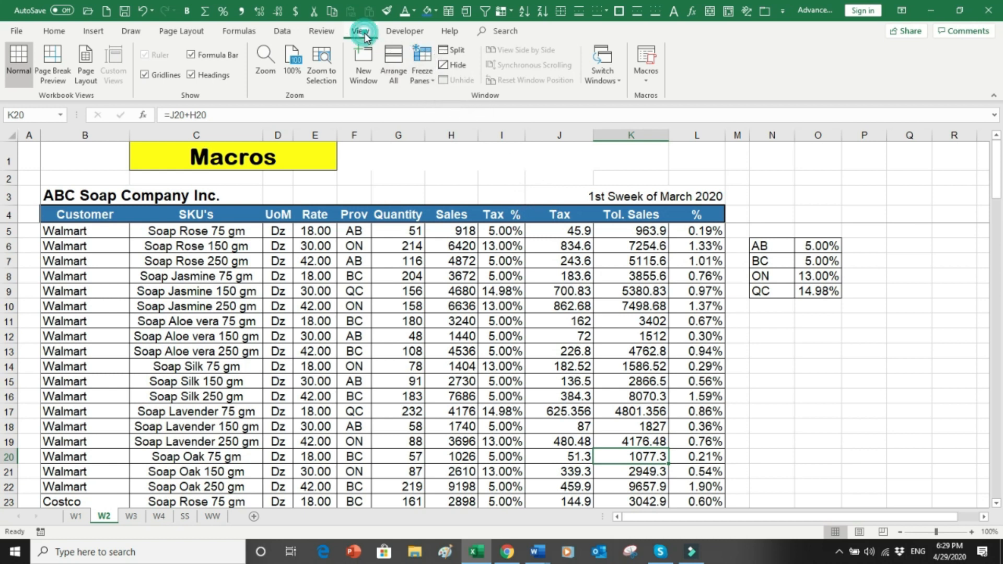
Step: Change the period label in L3 of sheet W2 to 2nd Sales week of March 2020
left_click(643, 81)
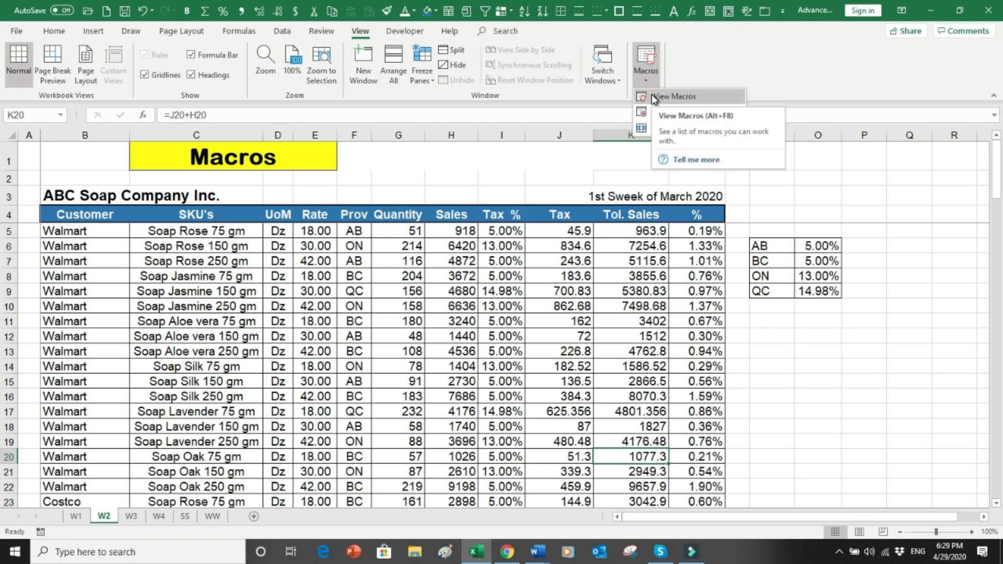
left_click(693, 191)
left_click(693, 191)
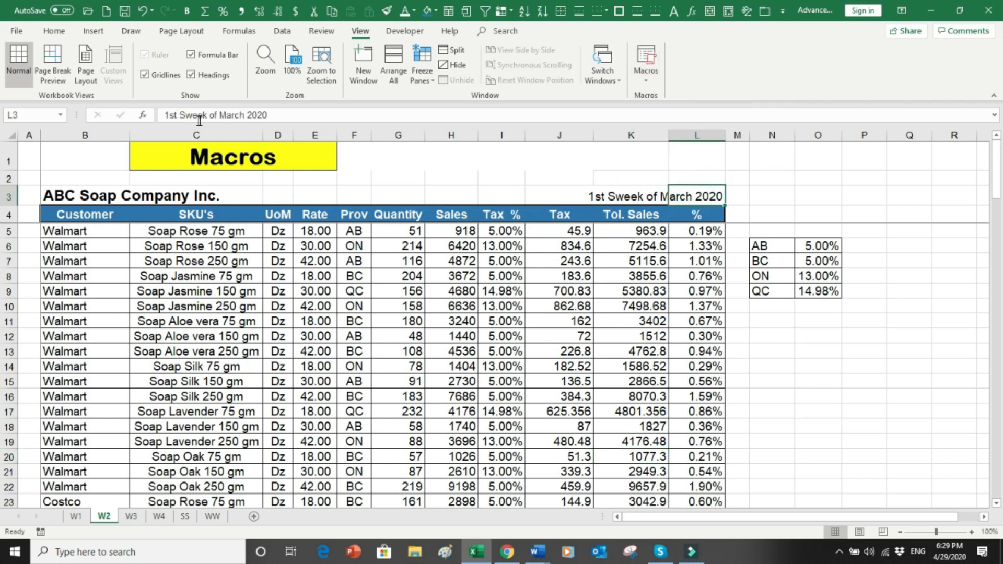
left_click(173, 113)
key("BackSpace")
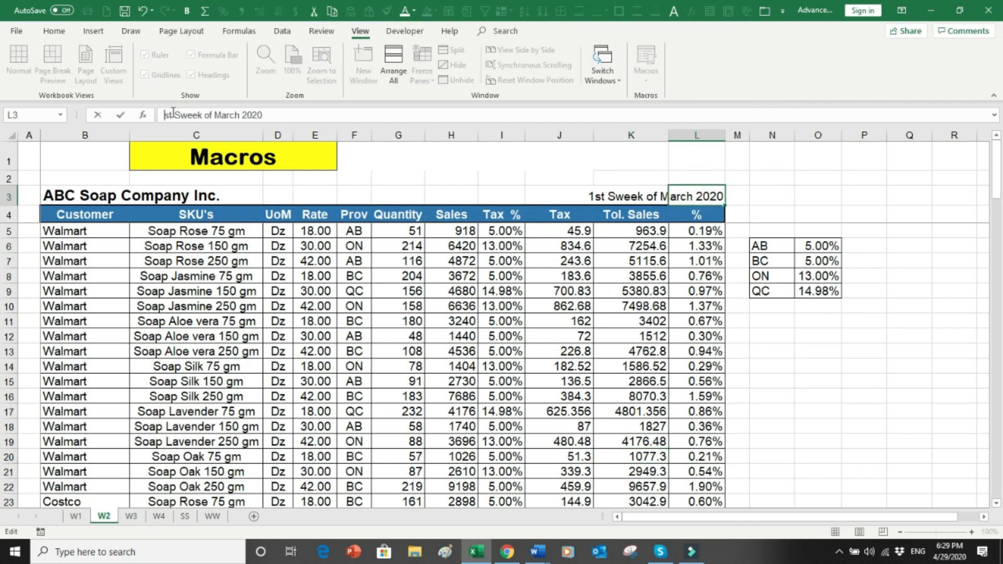
type("2")
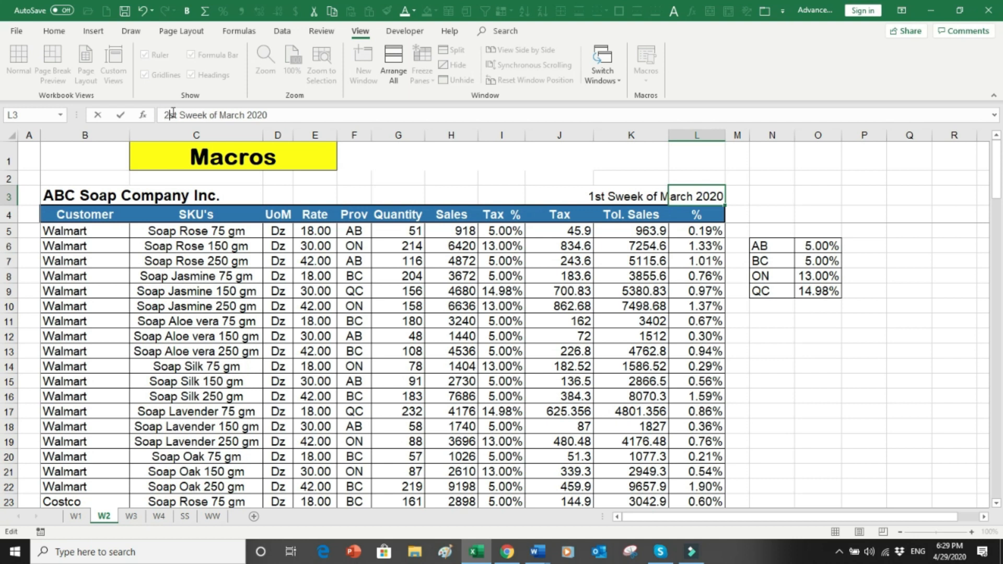
key("Delete")
key("Delete")
type("nd")
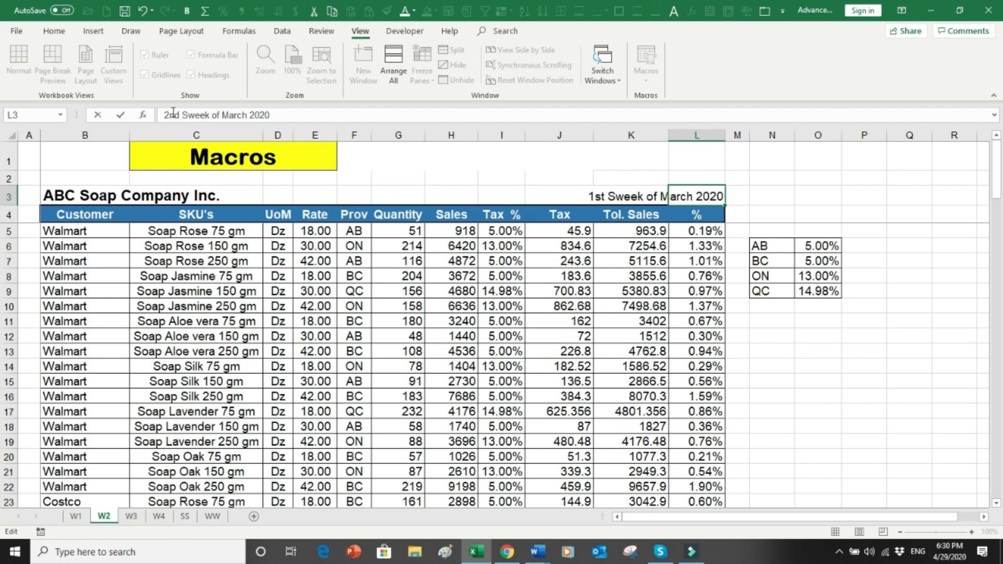
key("Right")
key("Delete")
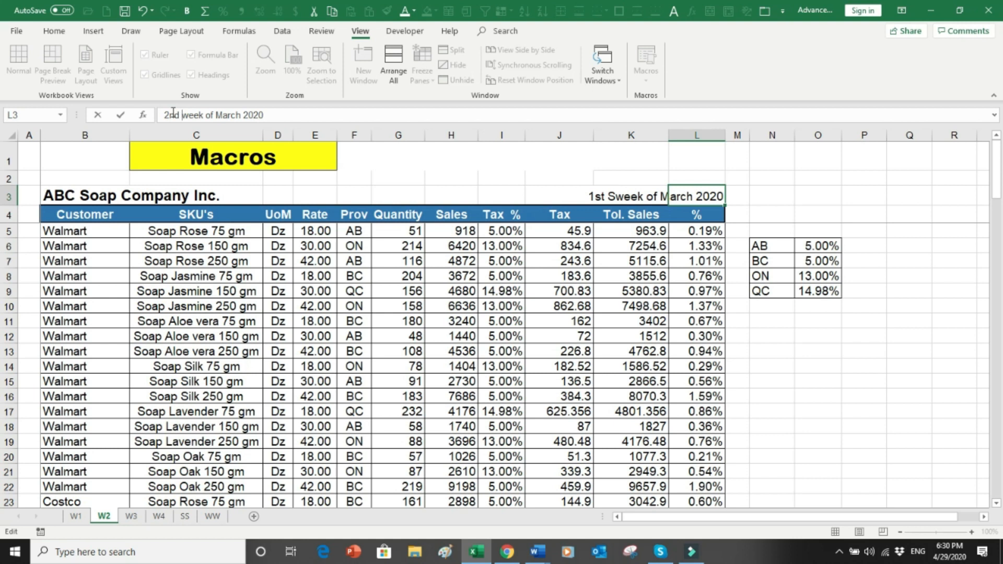
type("Sales")
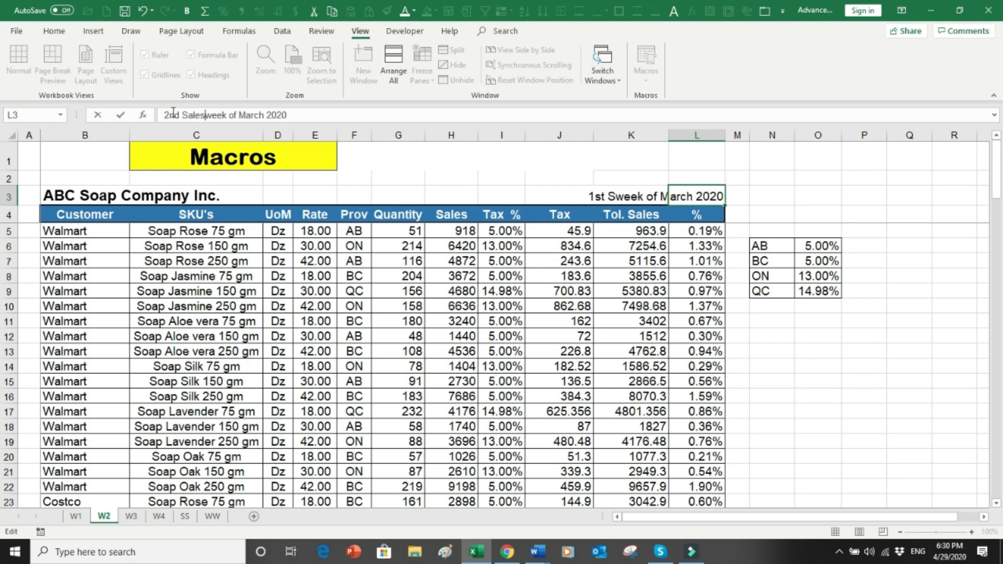
key("Return")
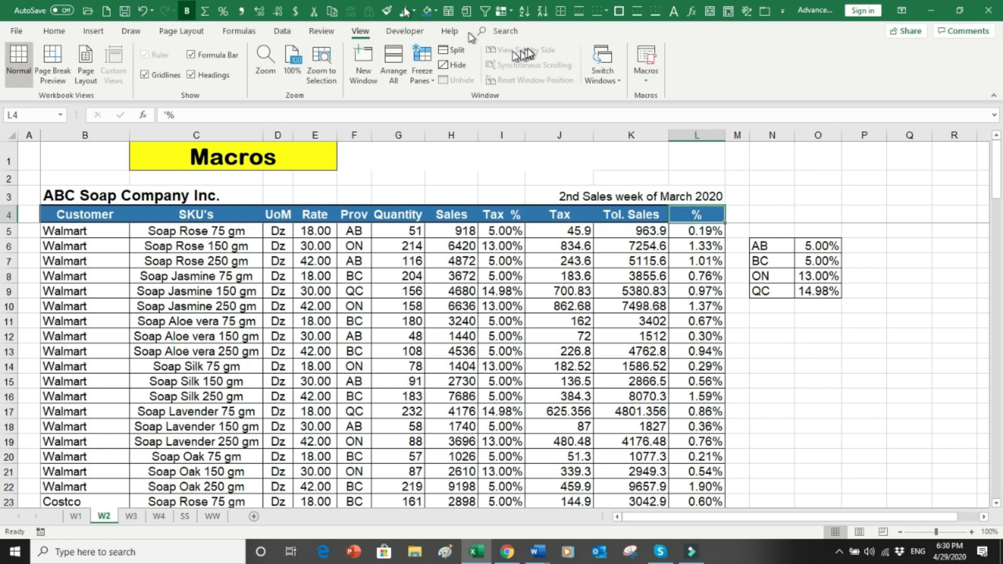
Step: Open the code of the Format1 macro for editing and go to the end of the procedure
left_click(650, 82)
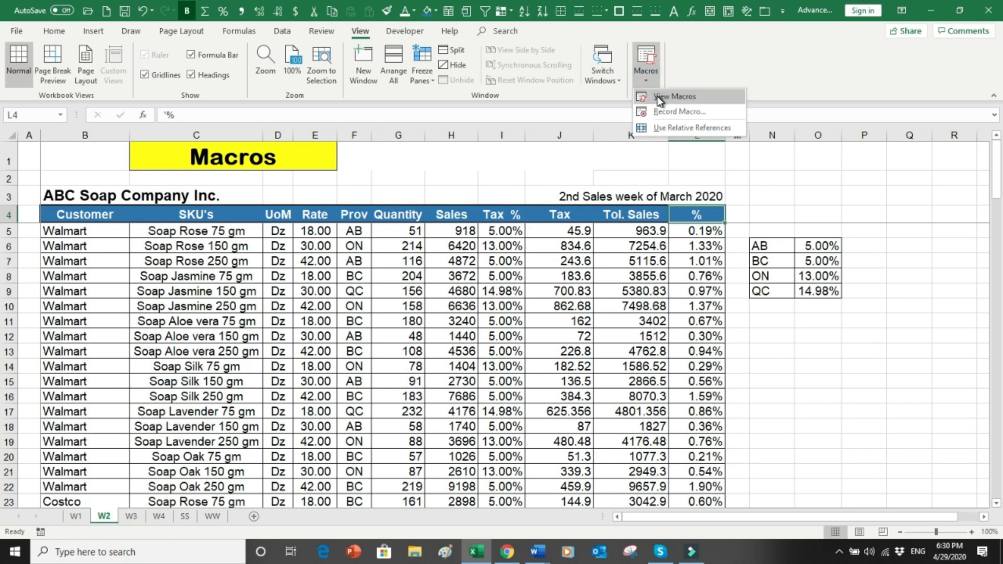
left_click(657, 96)
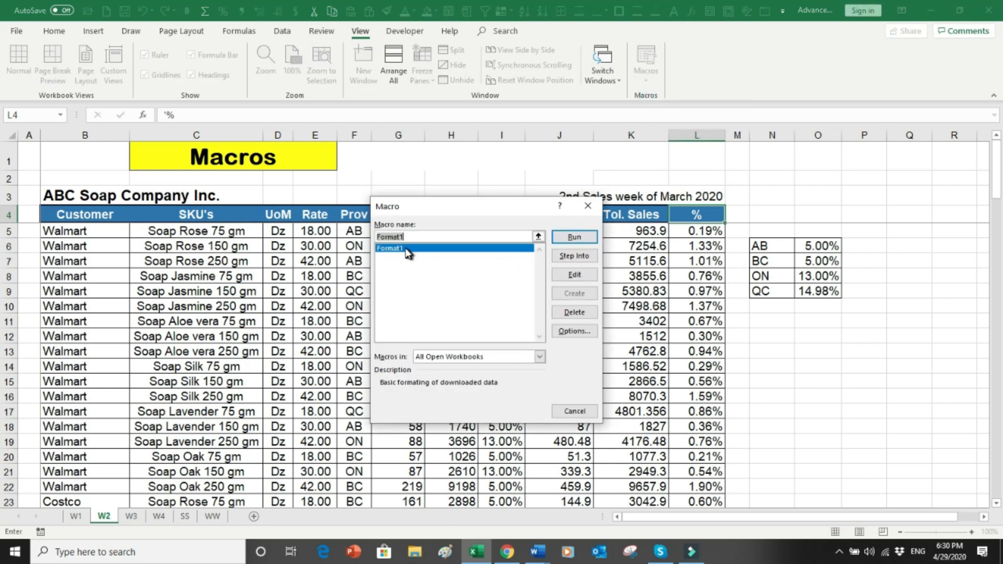
left_click(558, 279)
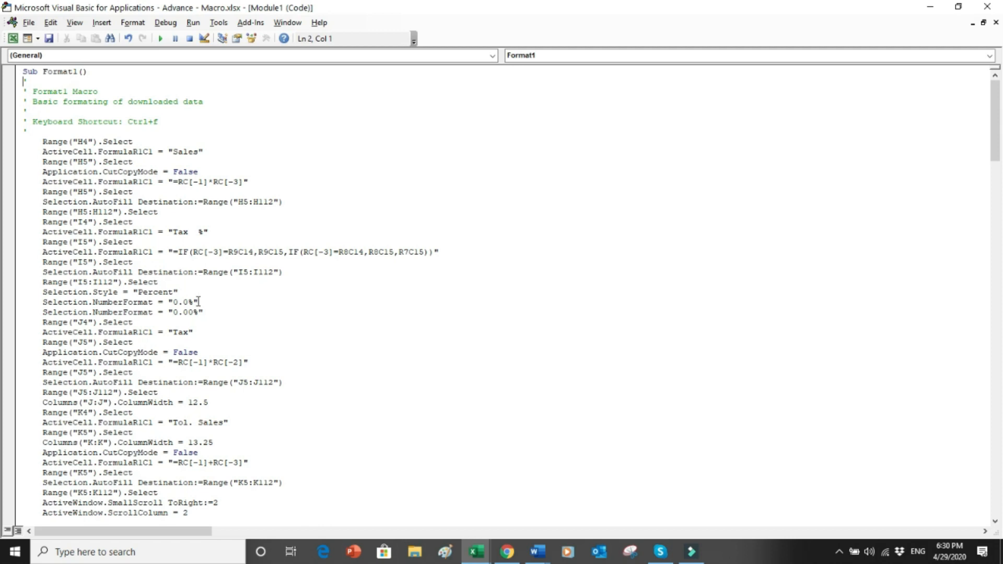
left_click_drag(995, 86, 994, 486)
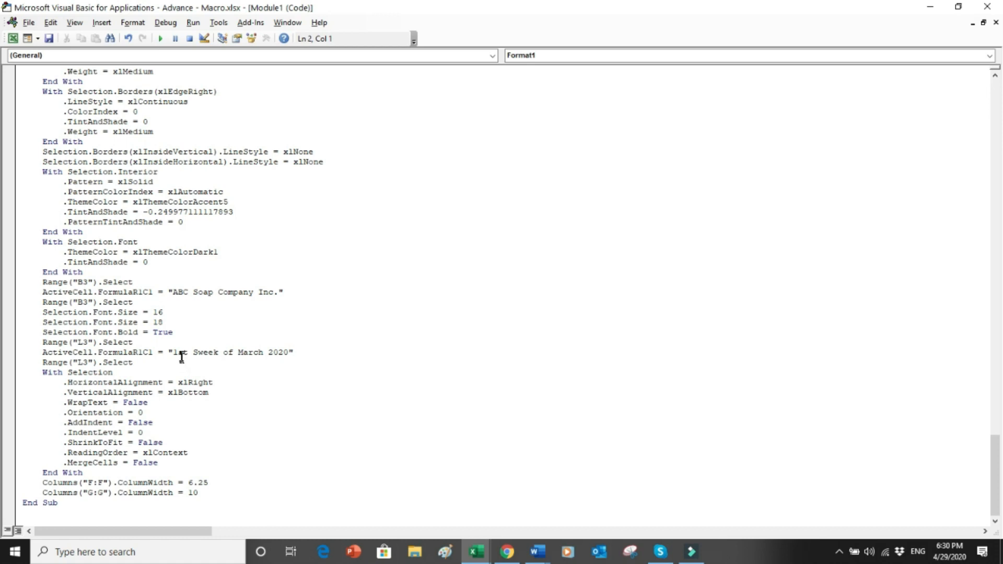
Step: Change the L3 label text in the macro code to "3rd Sales week of March 2020" and save, continuing as a macro-free workbook
left_click(198, 352)
key("BackSpace")
key("Left")
key("Left")
key("Left")
key("Left")
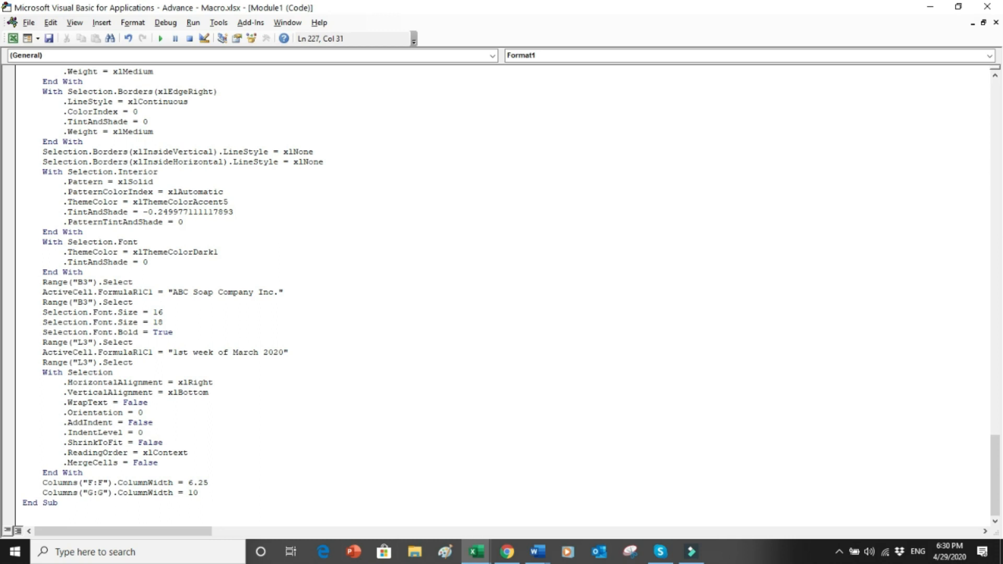
type("3rd ")
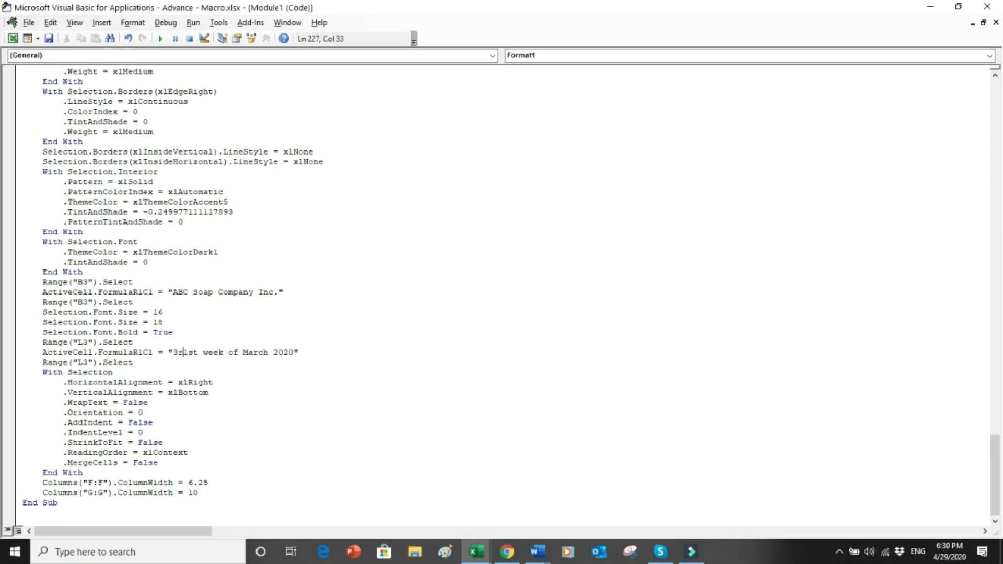
type("Sales")
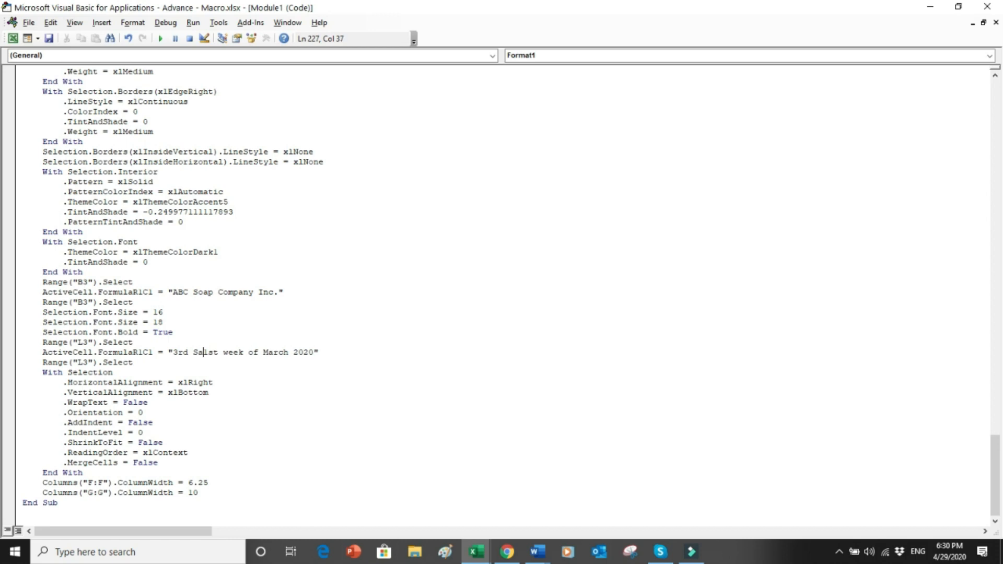
key("Delete")
key("Delete")
key("Delete")
key("Delete")
left_click(48, 39)
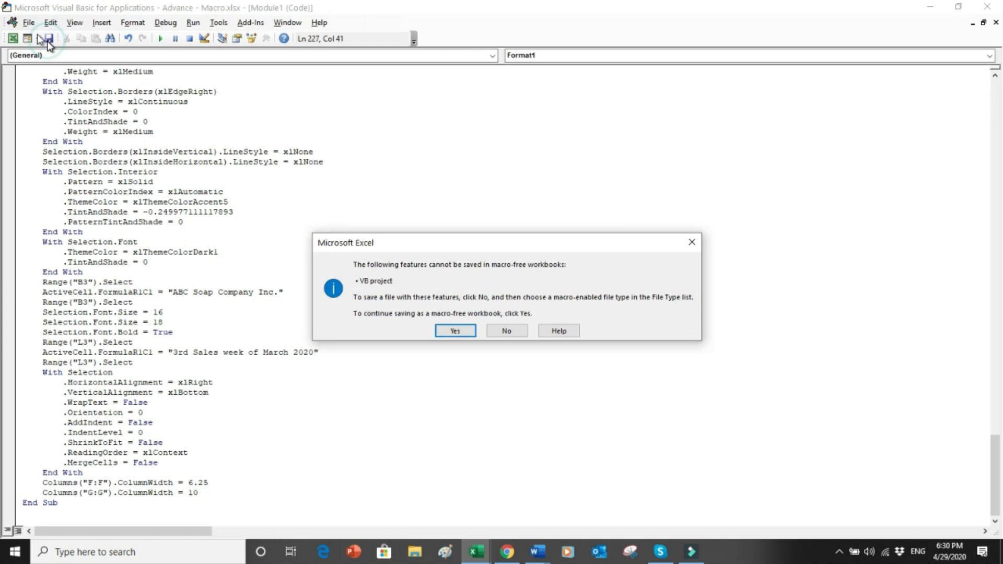
left_click(442, 328)
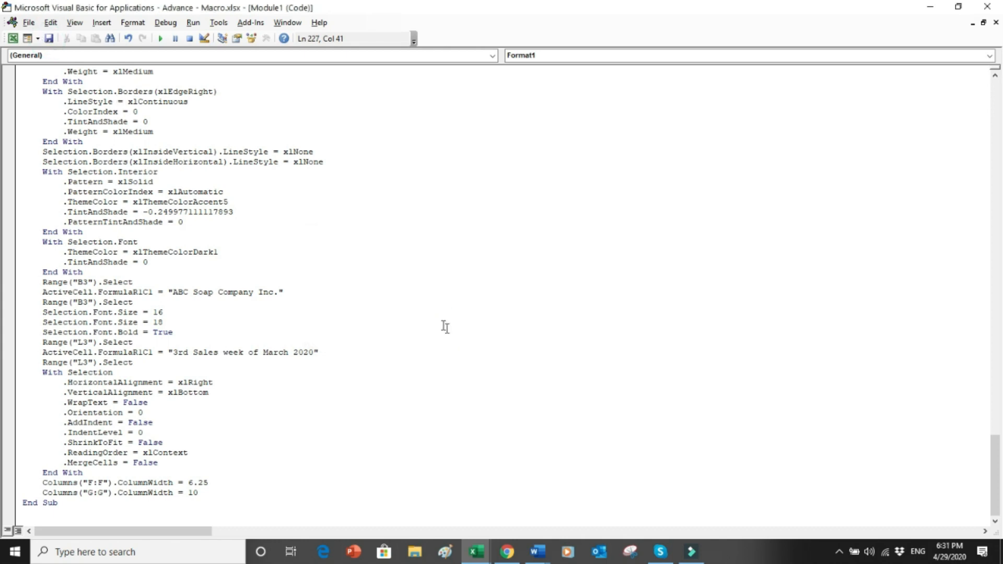
Step: Close the macro code editor and run the Format1 macro on sheet W3
left_click(988, 7)
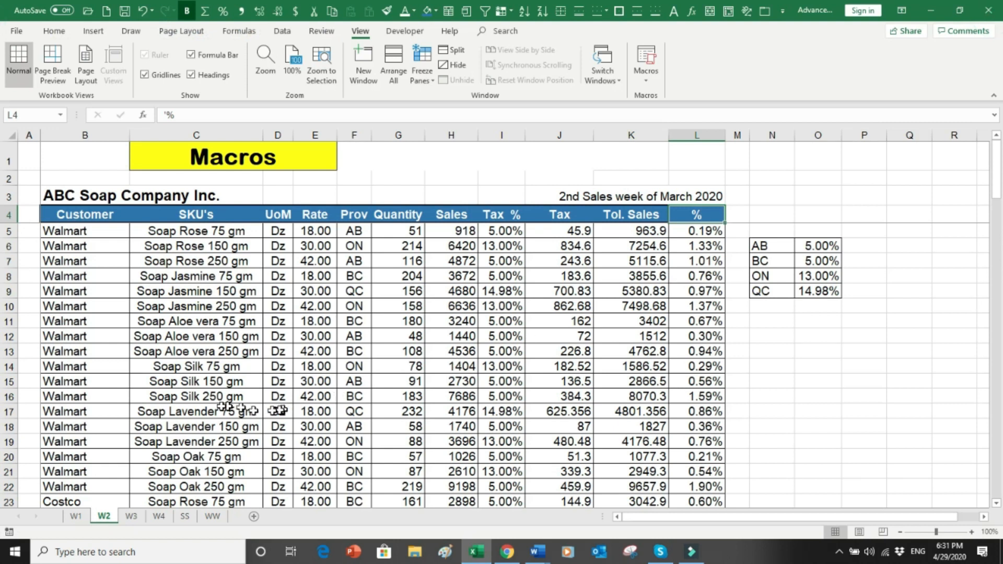
left_click(134, 515)
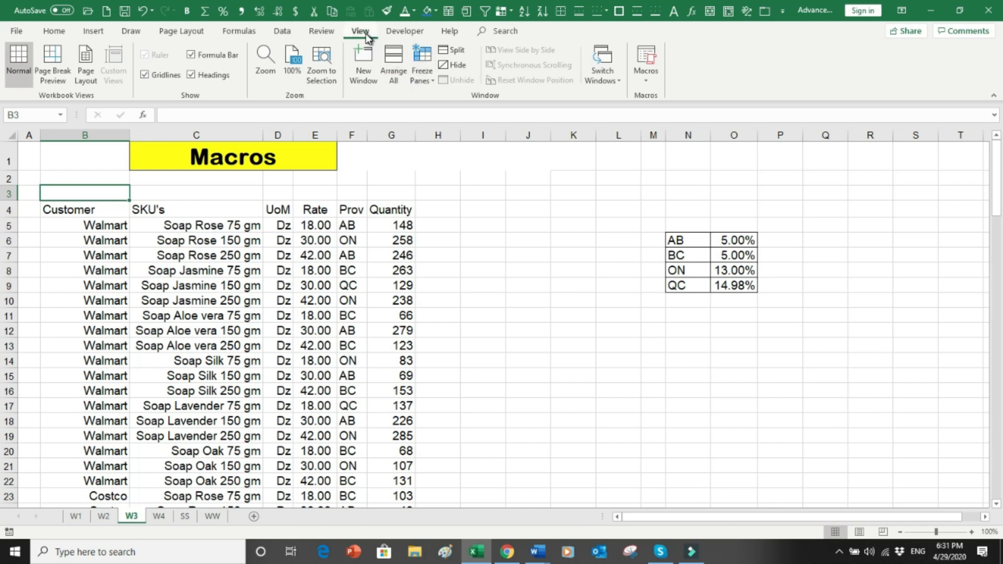
left_click(646, 75)
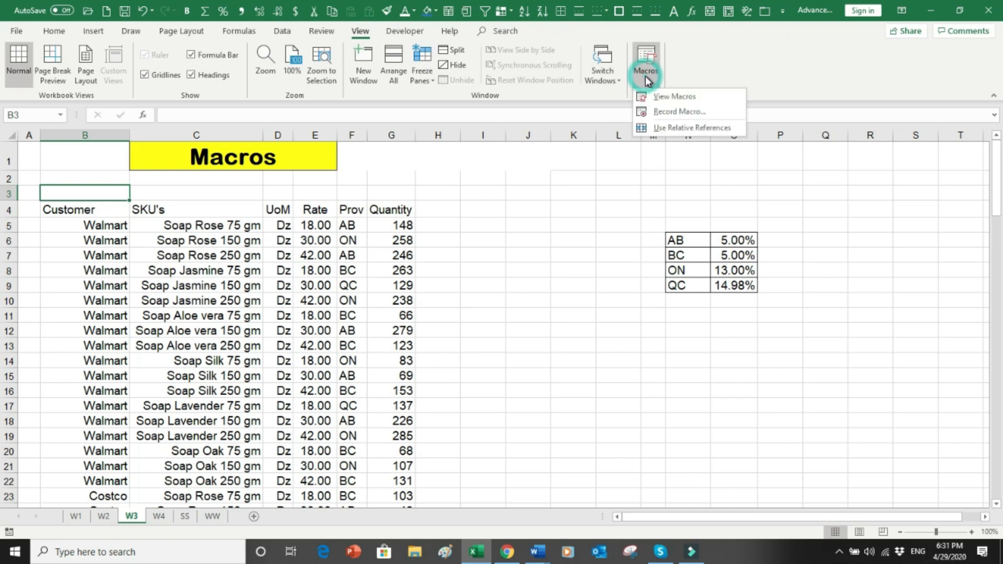
left_click(671, 97)
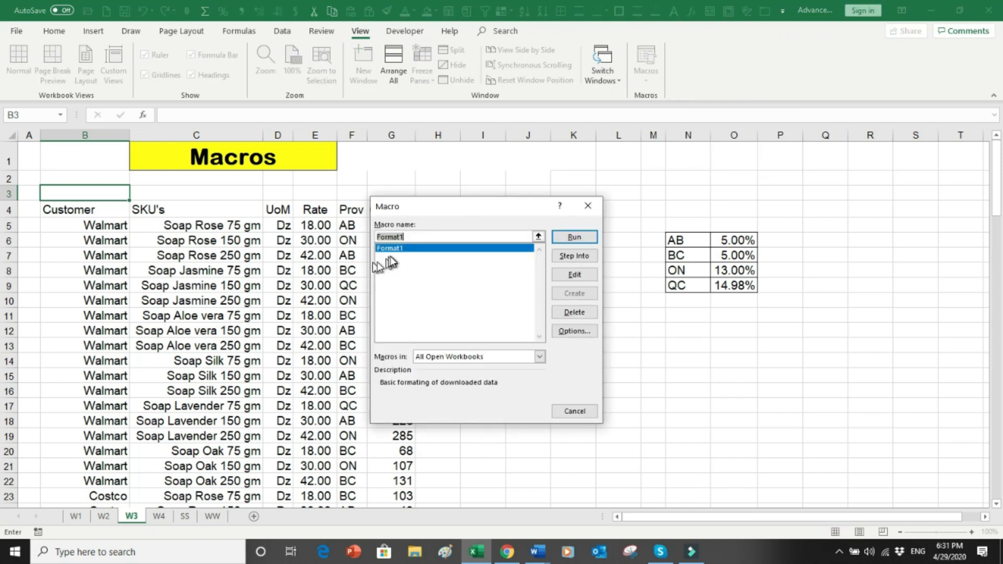
left_click(580, 236)
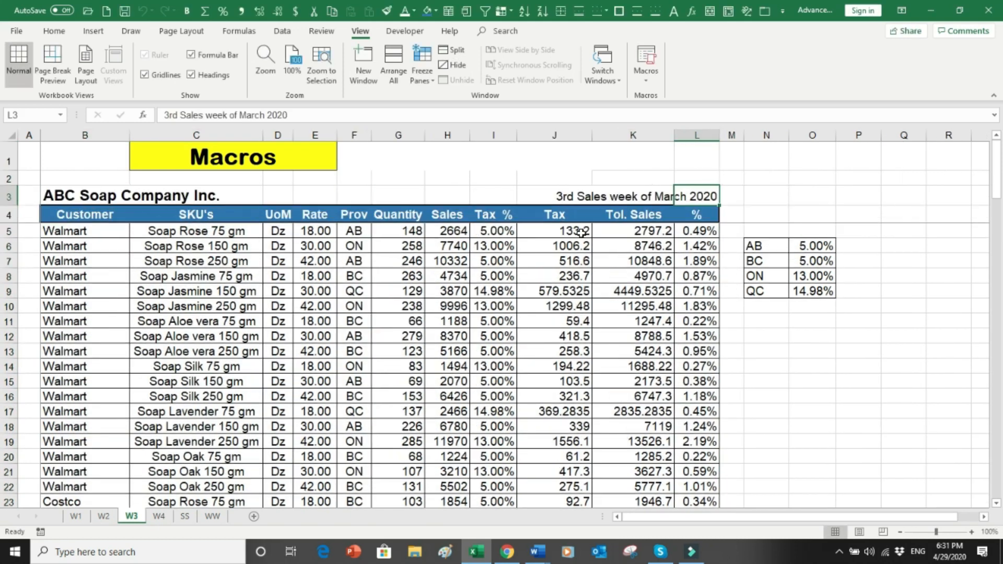
left_click(800, 319)
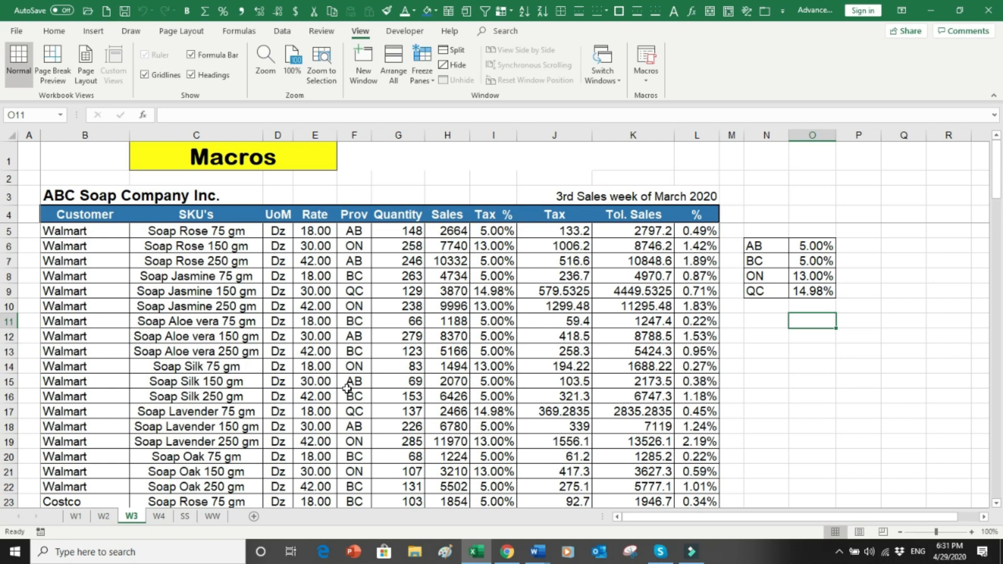
Step: Run the Format1 macro on sheet W4 and change the period label in L3 to 4th Sales week of March 2020
left_click(158, 516)
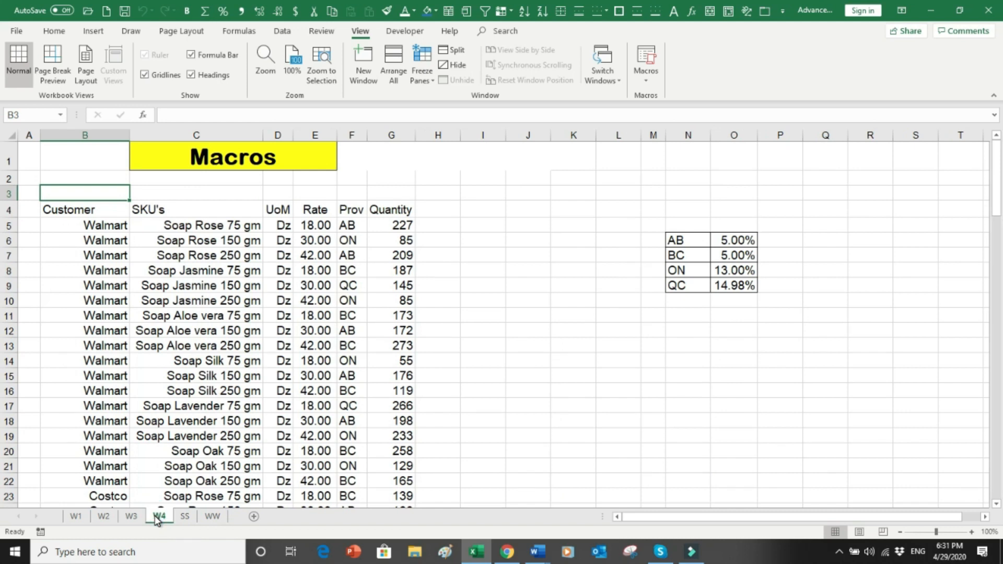
key("ctrl+shift+m")
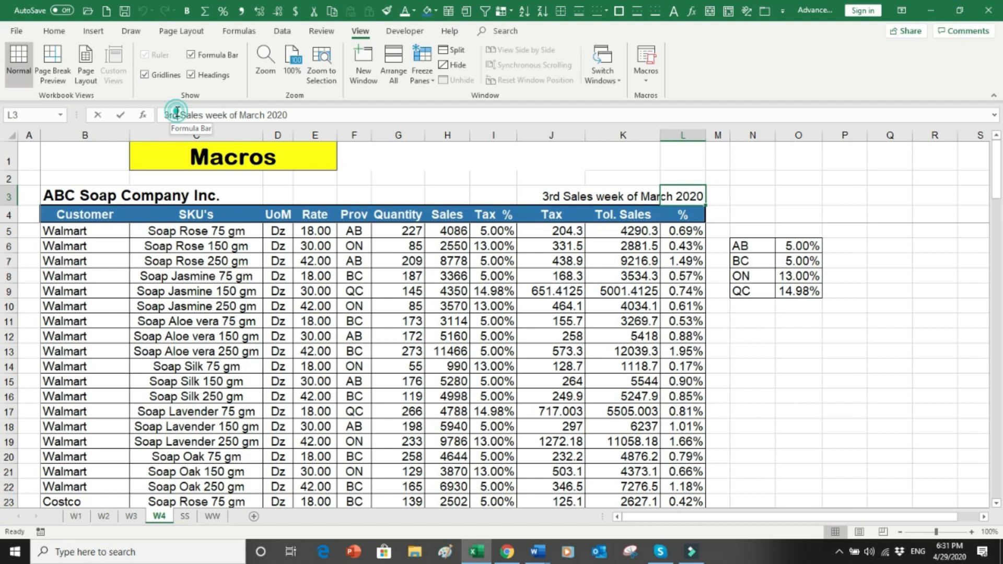
left_click_drag(177, 115, 145, 119)
type("th")
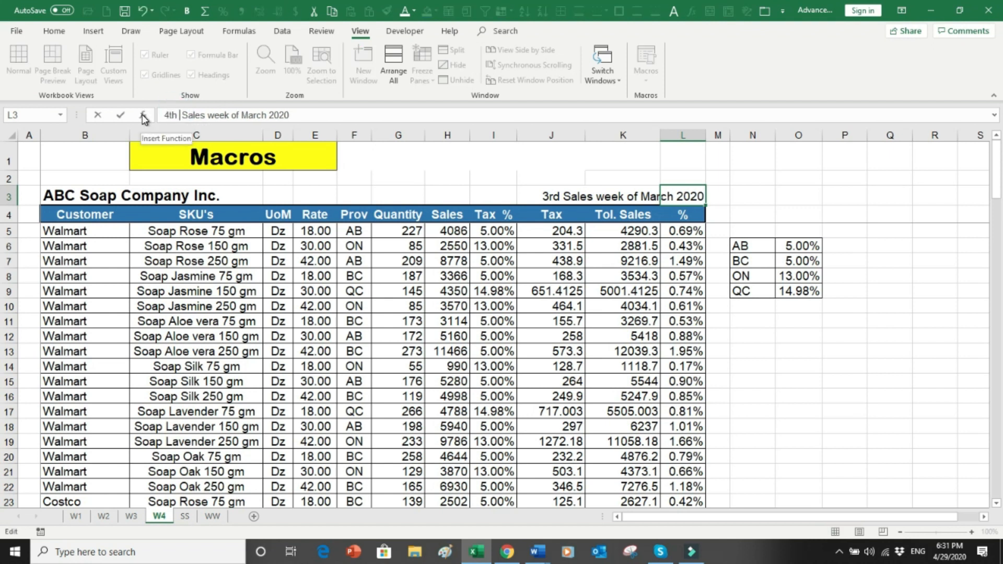
key("Return")
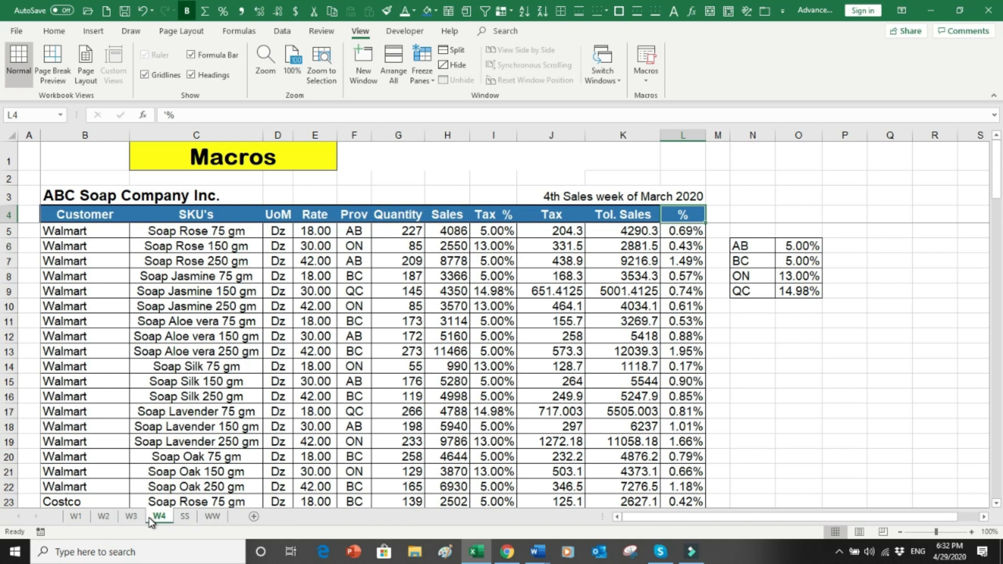
Step: Trace the Week 4 total sales in the SS summary to its source cell on W4 and widen column L there to fit the total percentage
left_click(185, 516)
left_click(354, 432)
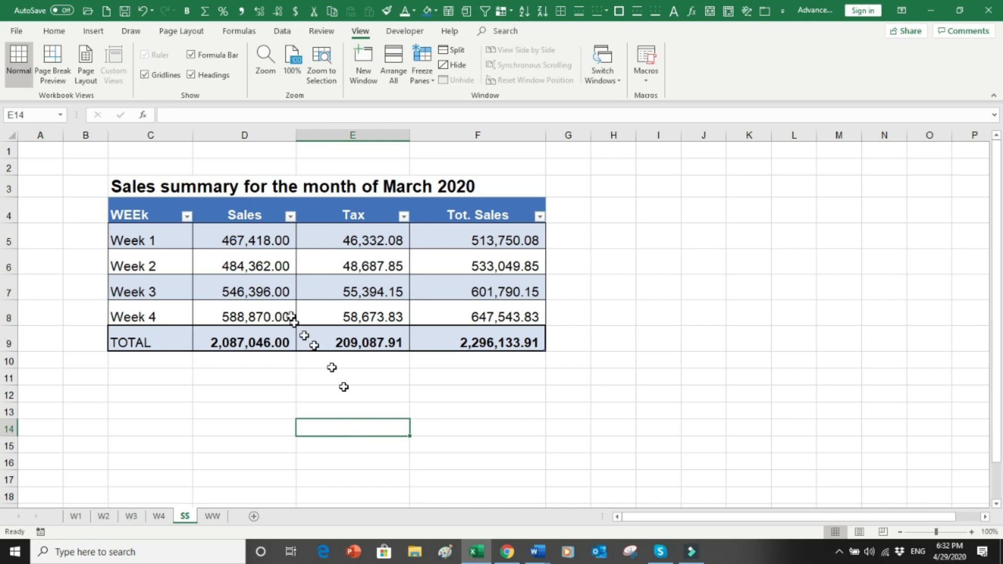
left_click(496, 314)
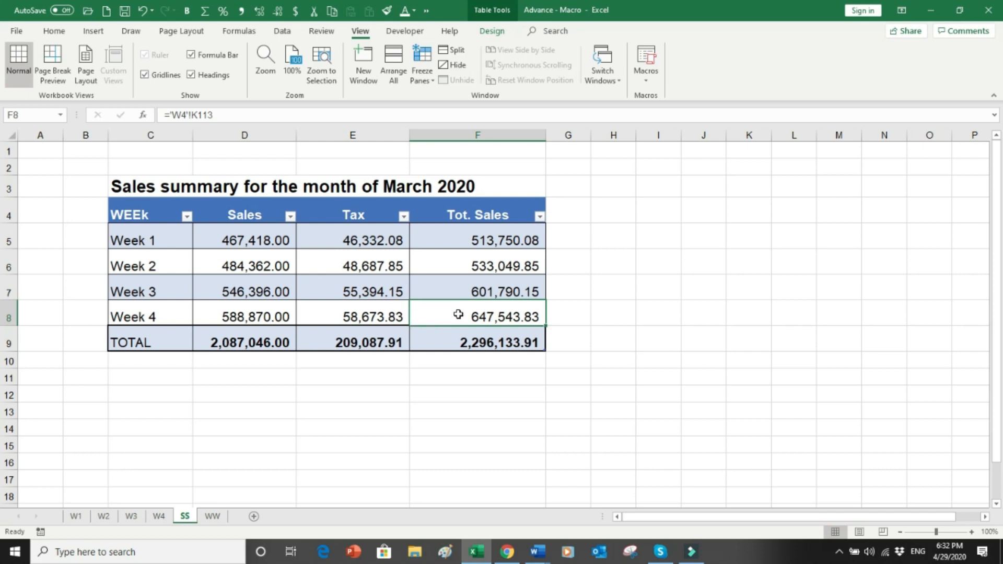
key("ctrl+bracketleft")
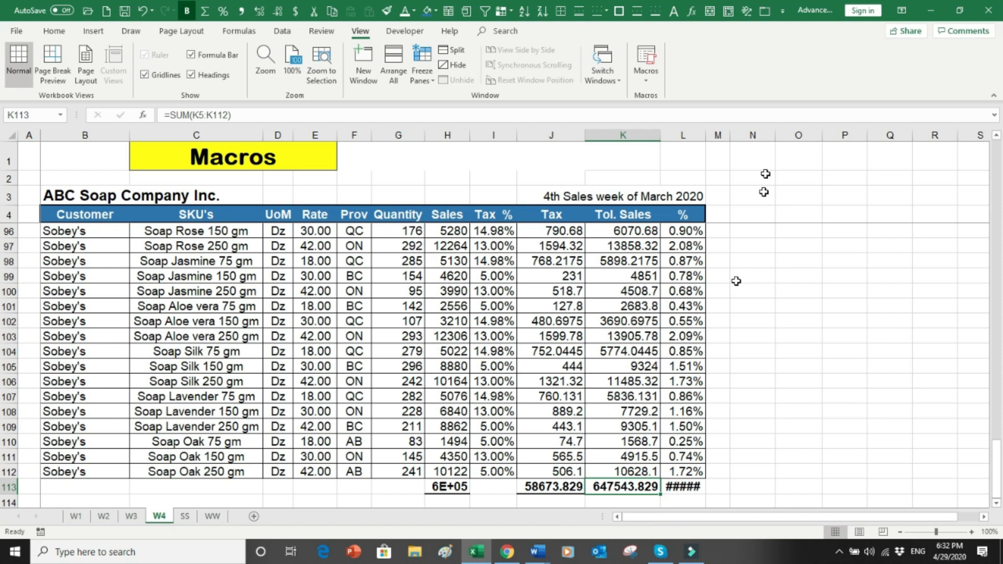
left_click_drag(706, 135, 723, 135)
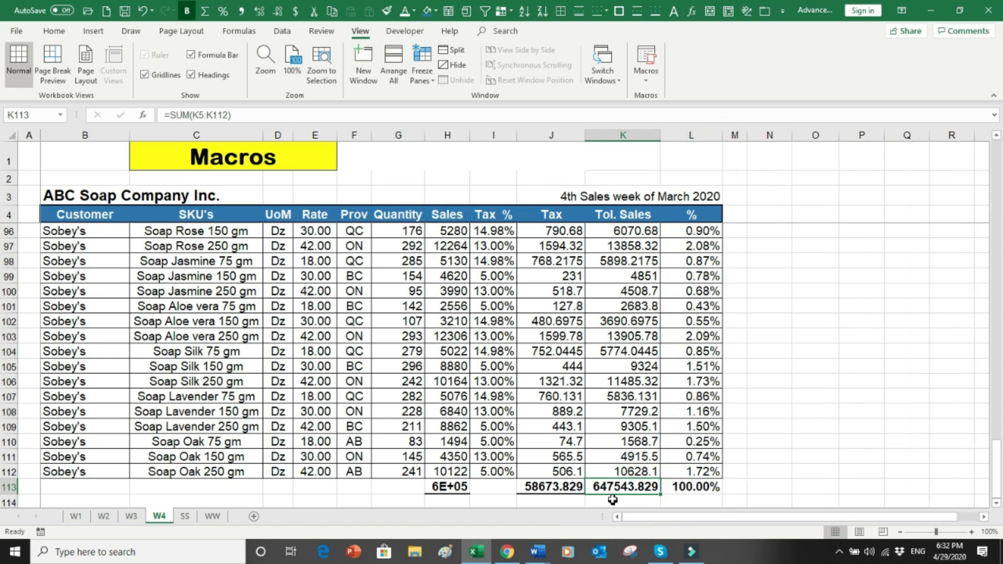
left_click(184, 517)
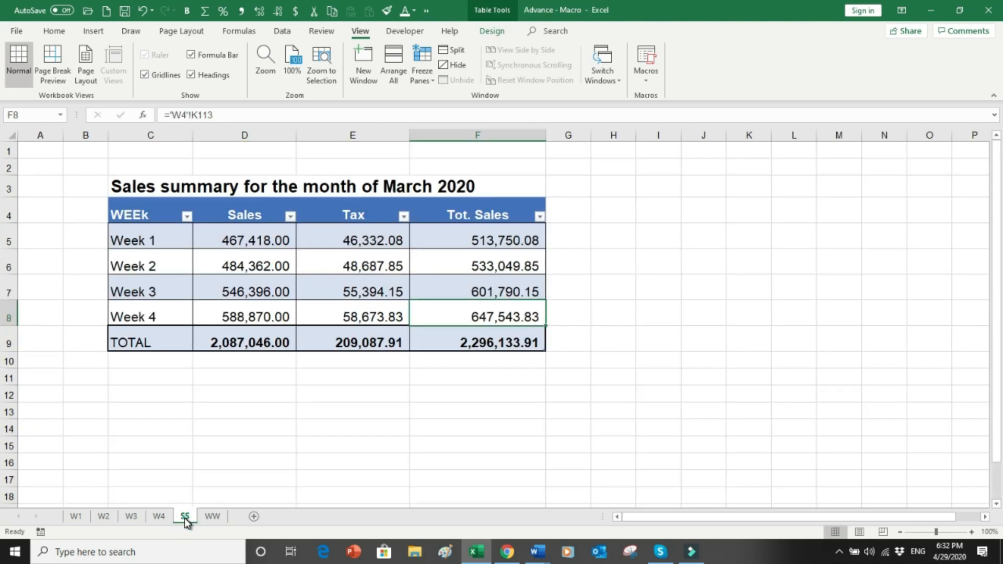